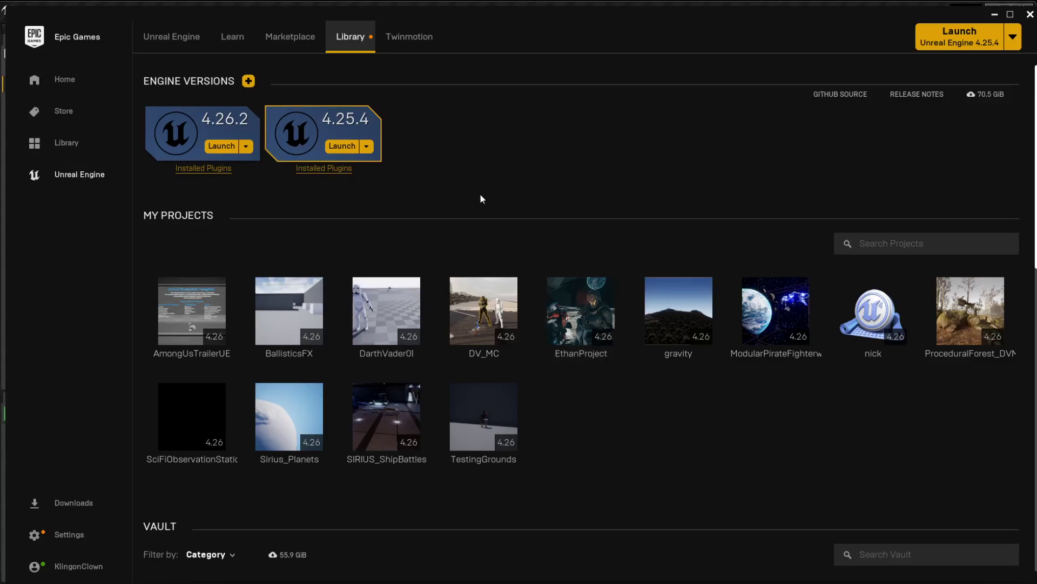
pyautogui.scroll(-3, 484, 196)
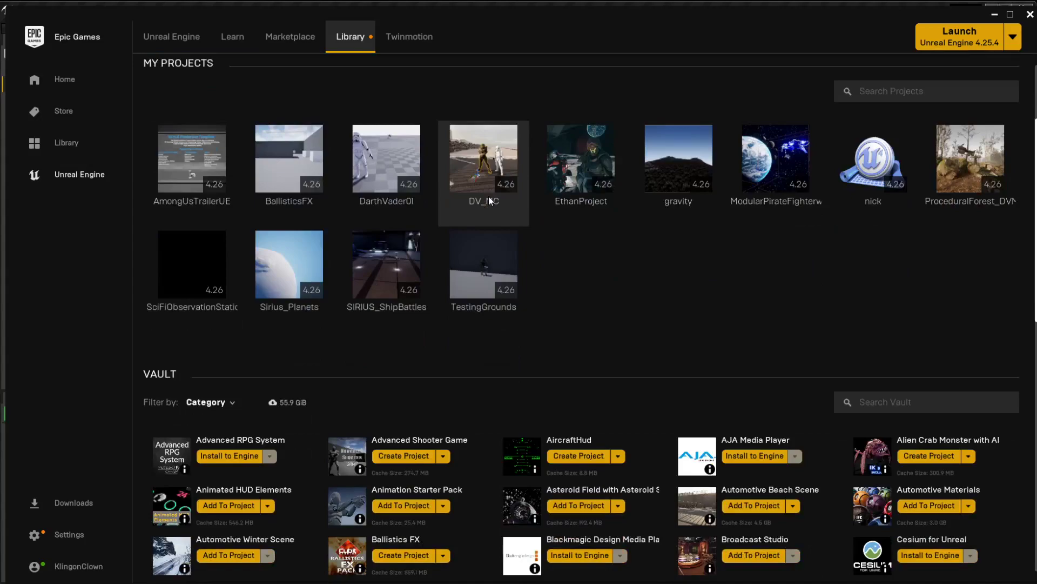
pyautogui.scroll(3, 489, 196)
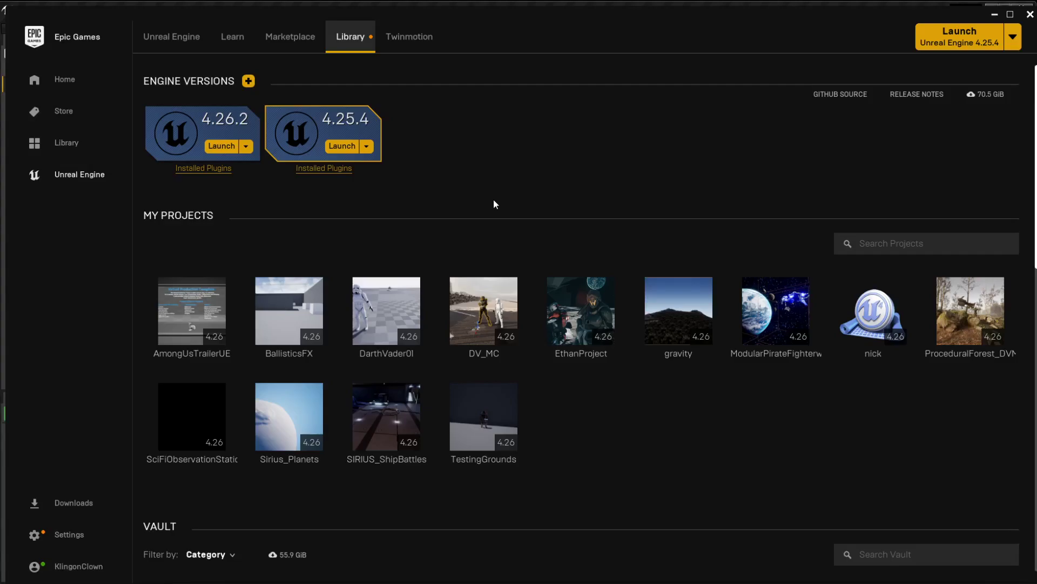
pyautogui.scroll(-5, 503, 181)
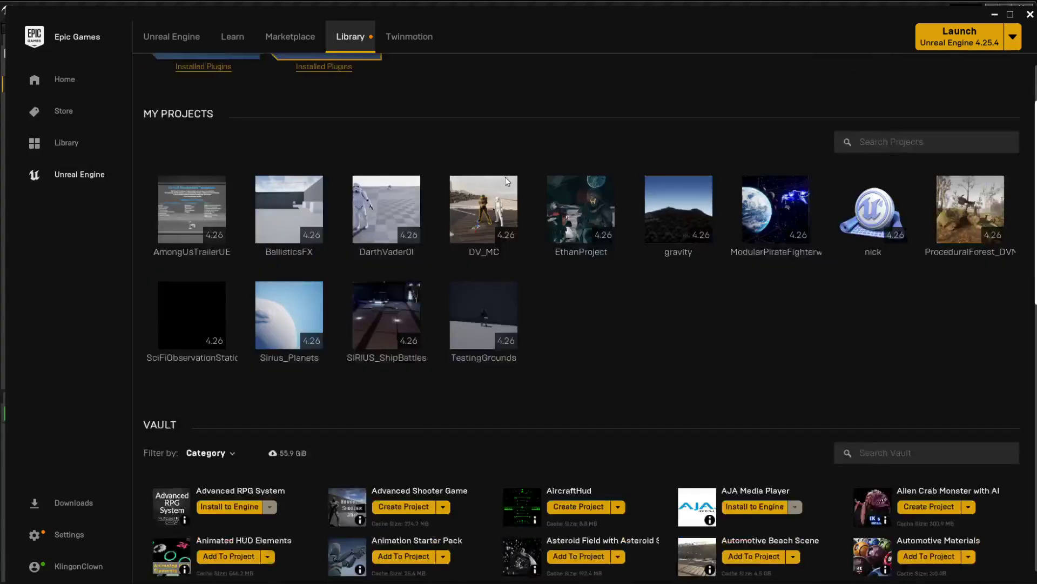
pyautogui.scroll(1, 648, 211)
pyautogui.scroll(-3, 633, 215)
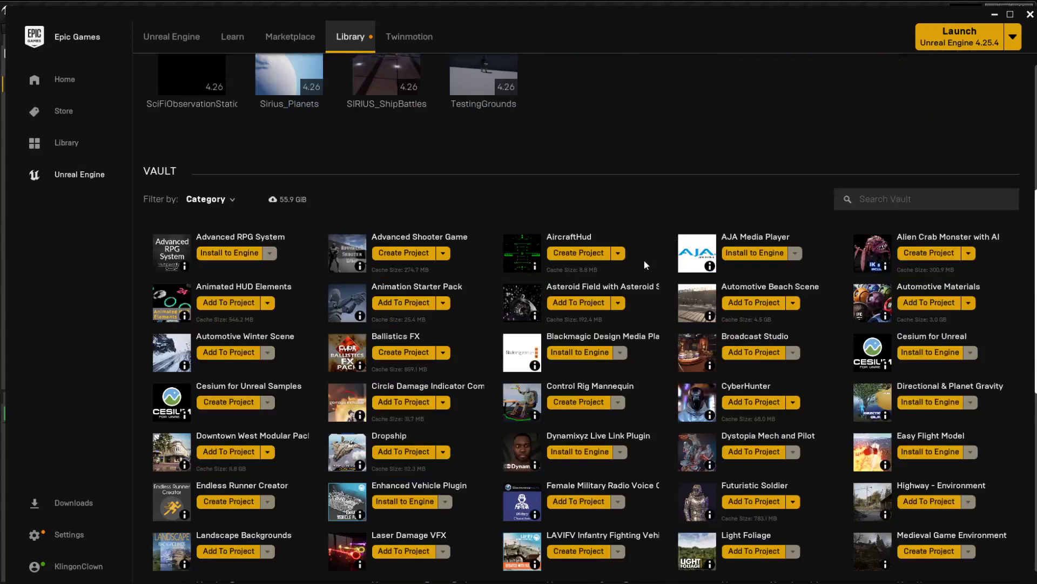
pyautogui.scroll(9, 542, 313)
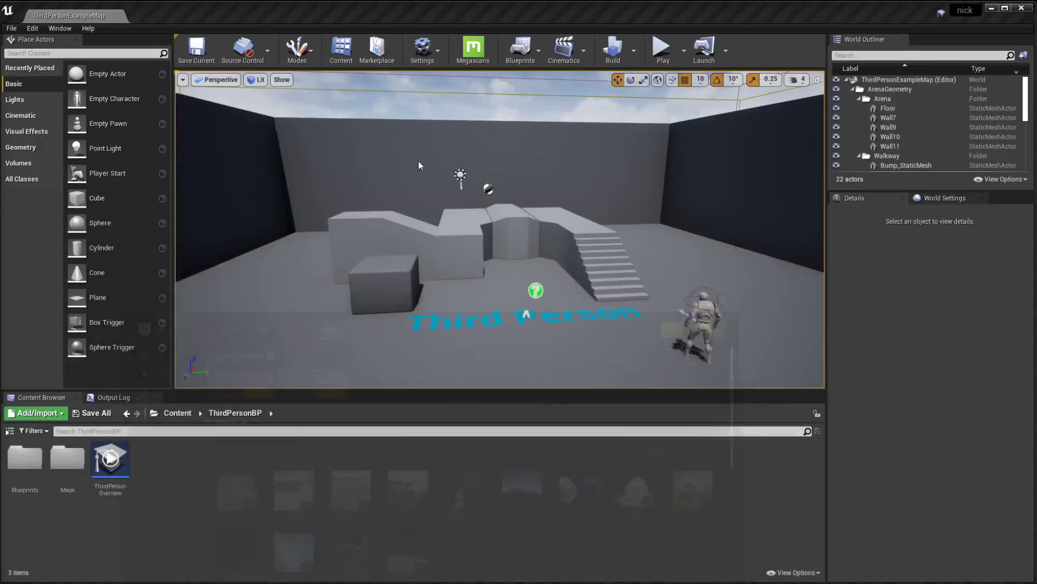
pyautogui.click(591, 189)
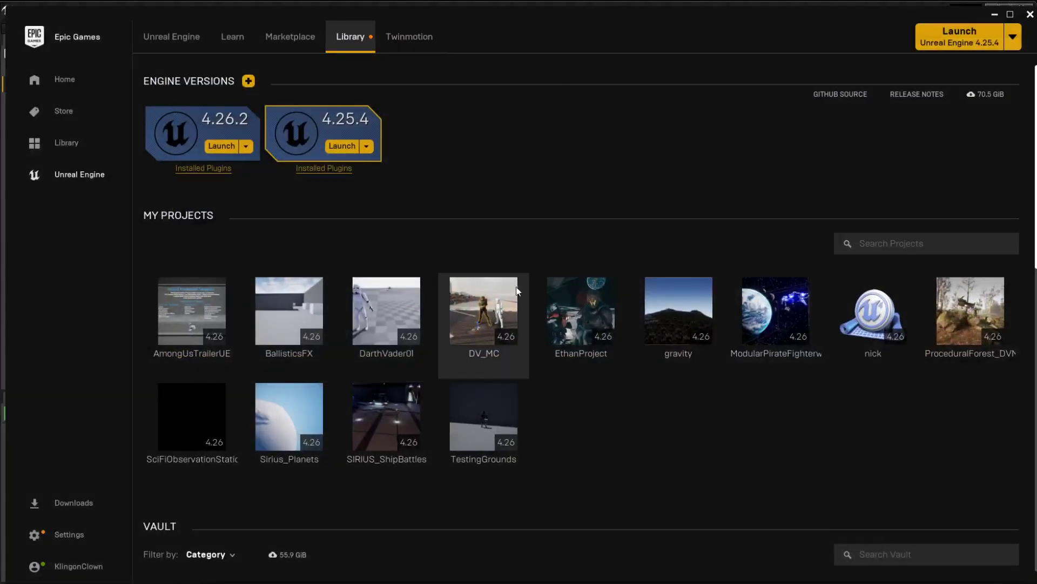
# Find Animation Starter Pack in the launcher's vault and add it to the project "nick"
pyautogui.scroll(-5, 547, 287)
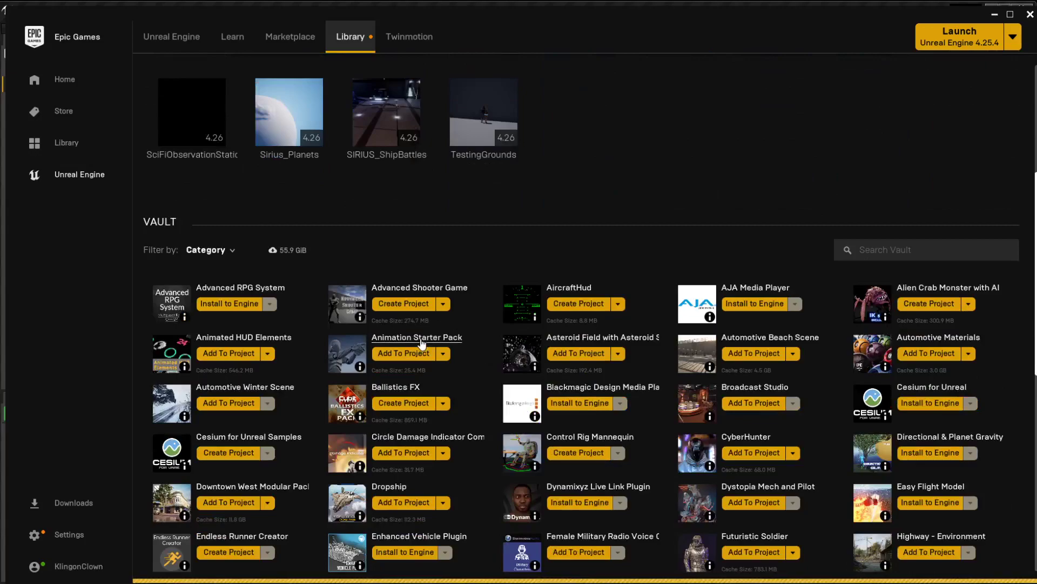
pyautogui.click(423, 340)
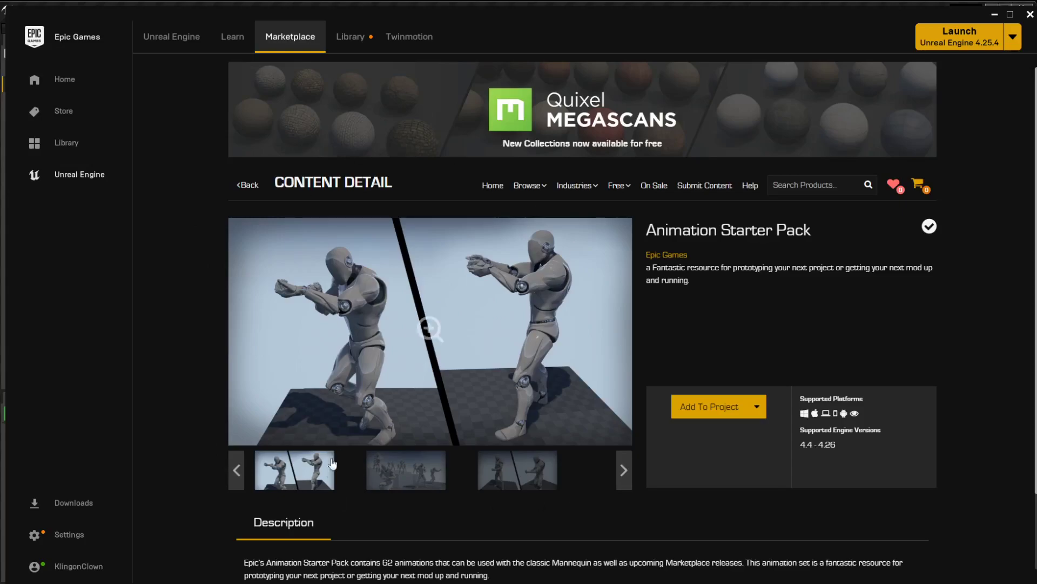
pyautogui.click(709, 407)
pyautogui.scroll(-2, 581, 293)
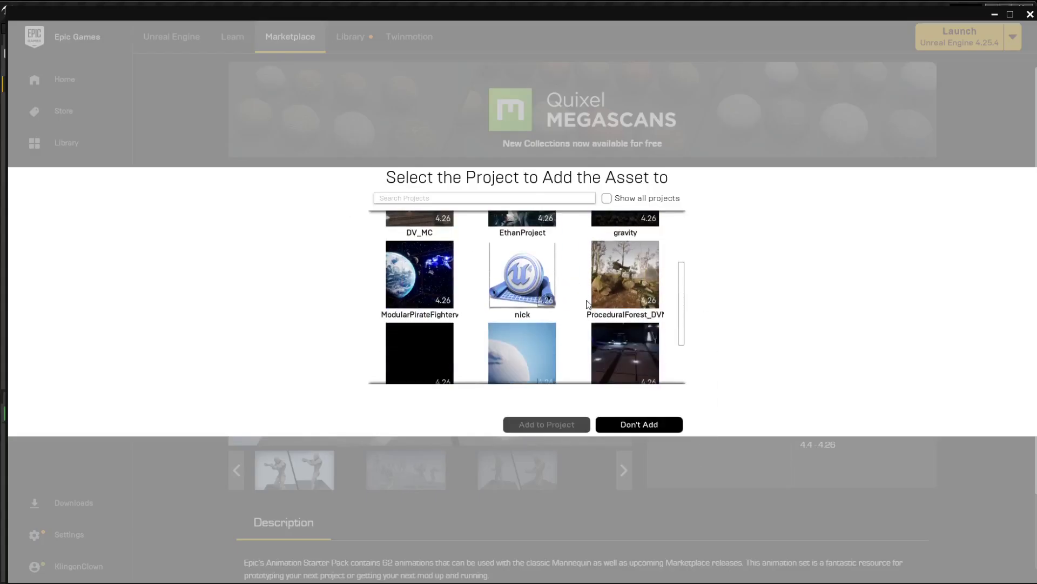
pyautogui.scroll(-2, 582, 293)
pyautogui.scroll(2, 583, 312)
pyautogui.click(508, 291)
pyautogui.click(555, 424)
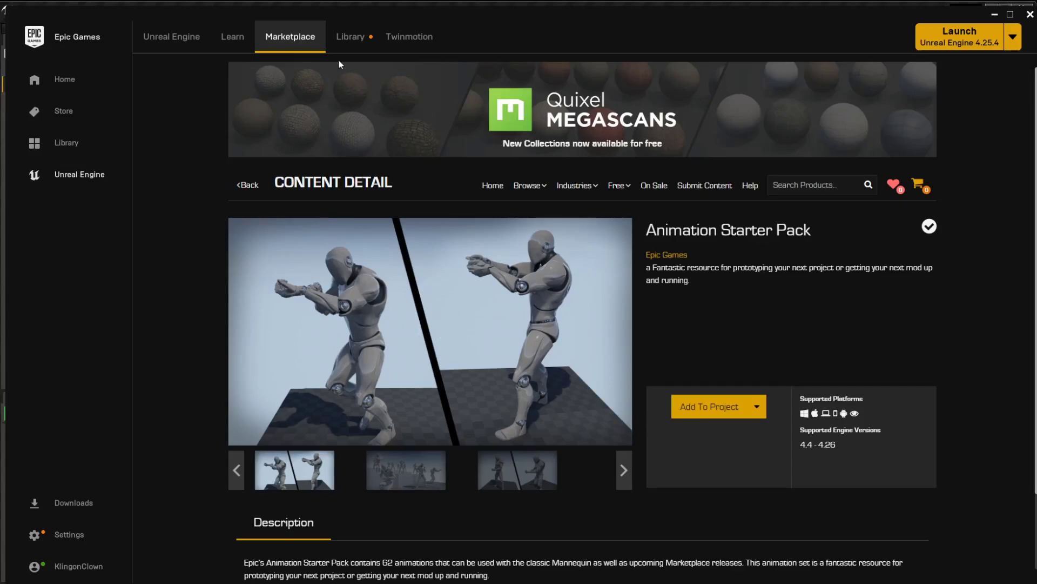
# Return to the library and open the CyberHunter product page from the vault
pyautogui.click(358, 41)
pyautogui.scroll(-3, 680, 303)
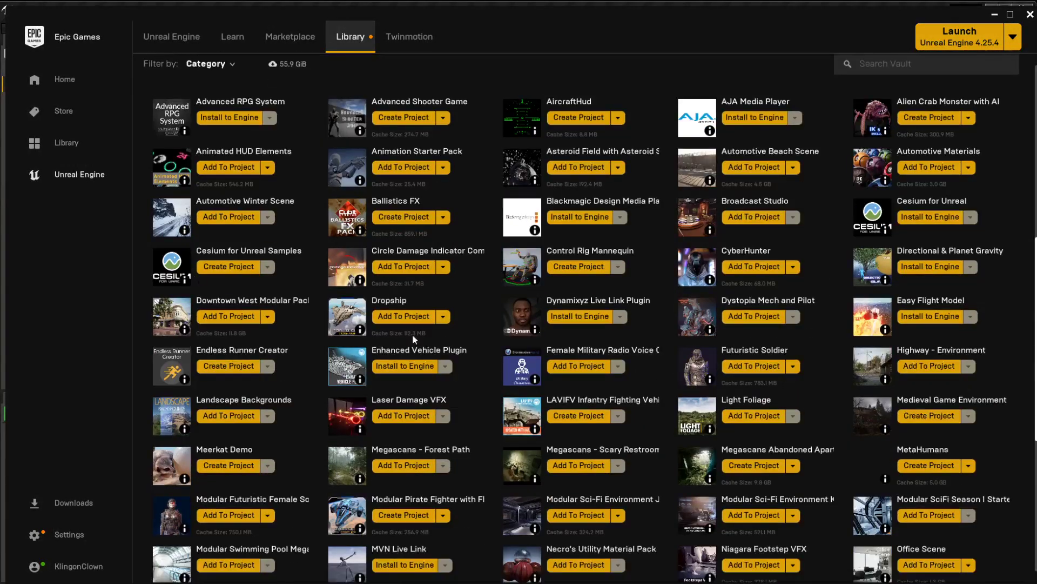
pyautogui.scroll(2, 763, 322)
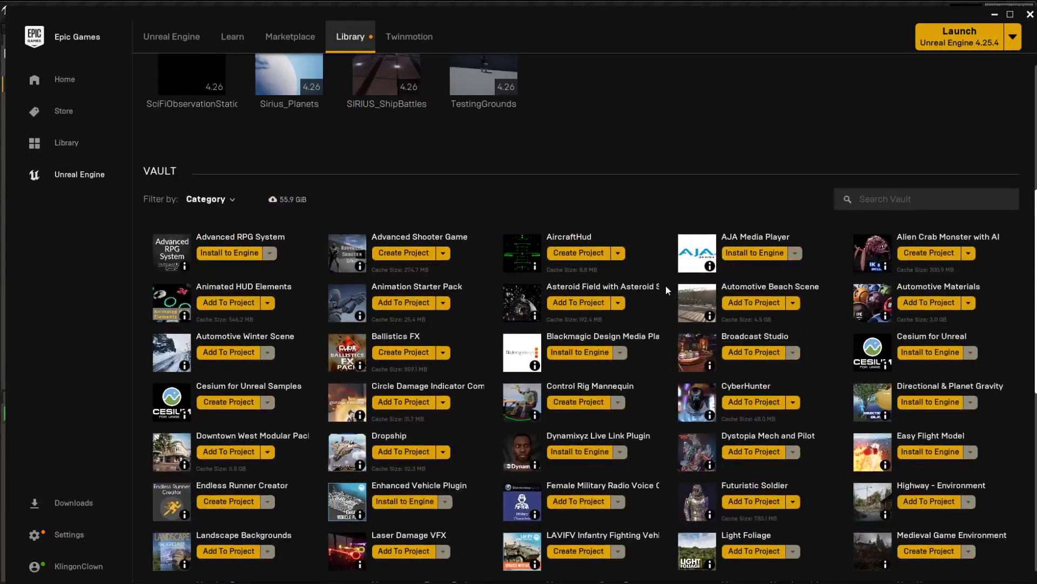
pyautogui.scroll(-1, 413, 280)
pyautogui.scroll(-1, 488, 382)
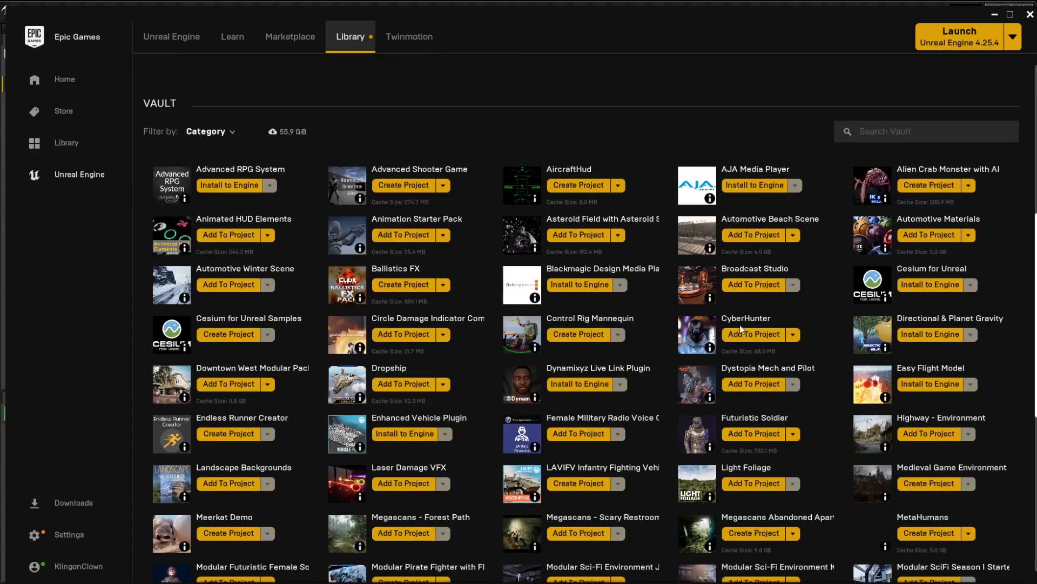
pyautogui.click(739, 319)
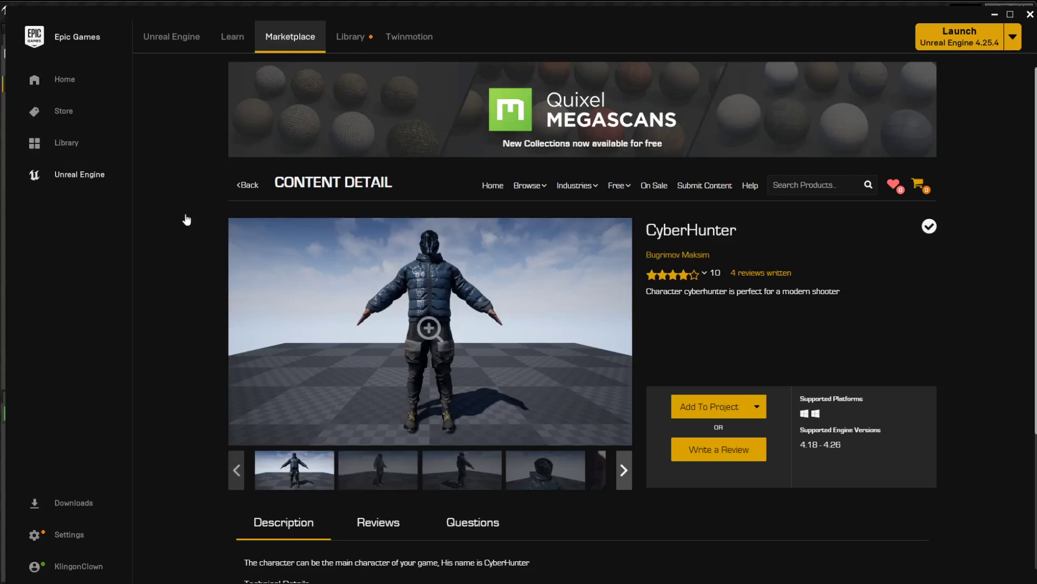
# Examine CyberHunter's preview image and technical details on Epic skeleton scaling, rigging and included animations
pyautogui.click(501, 331)
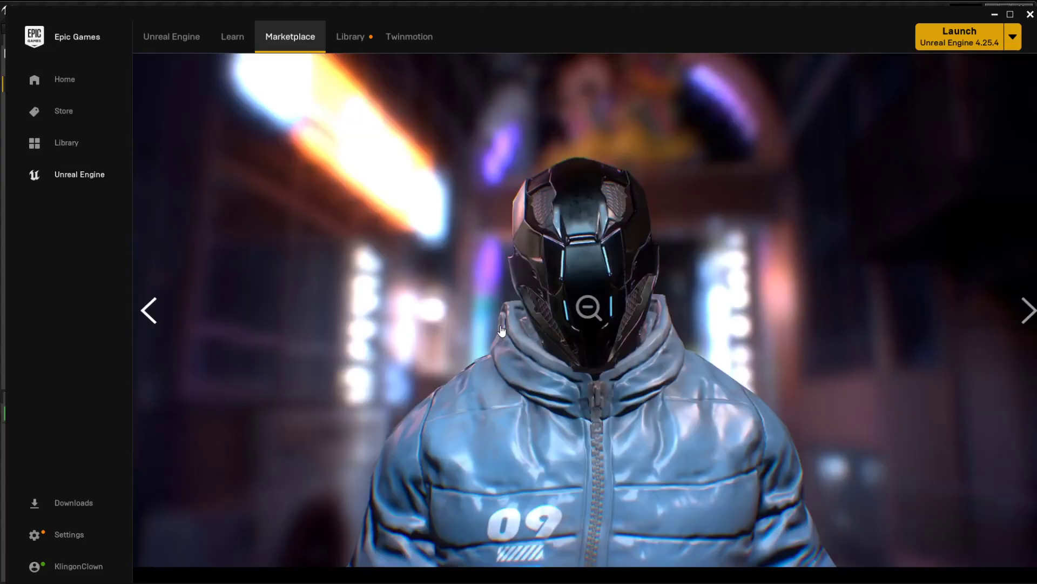
pyautogui.click(806, 384)
pyautogui.scroll(-3, 432, 330)
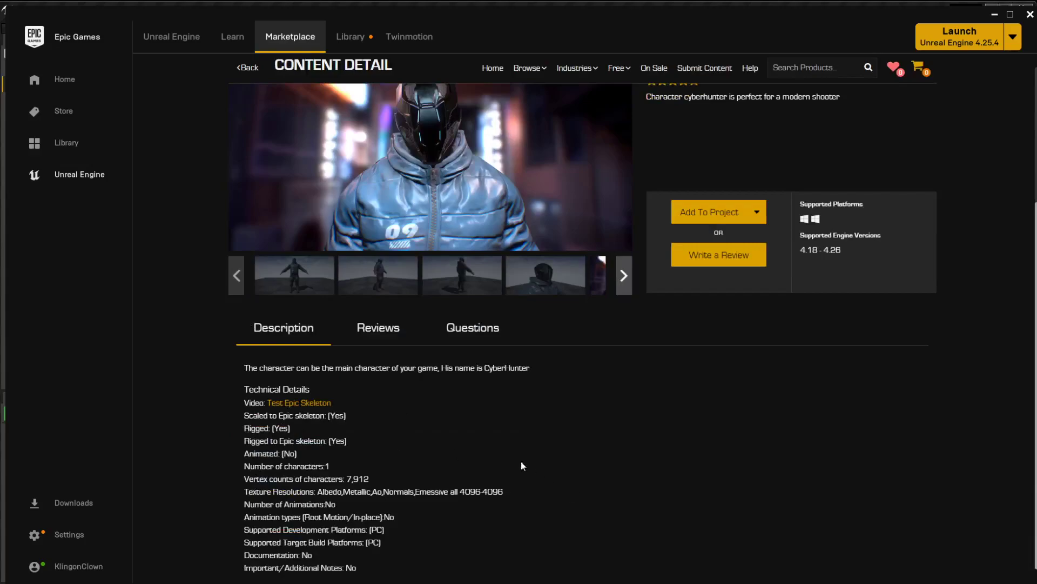
pyautogui.moveTo(244, 416); pyautogui.dragTo(364, 417)
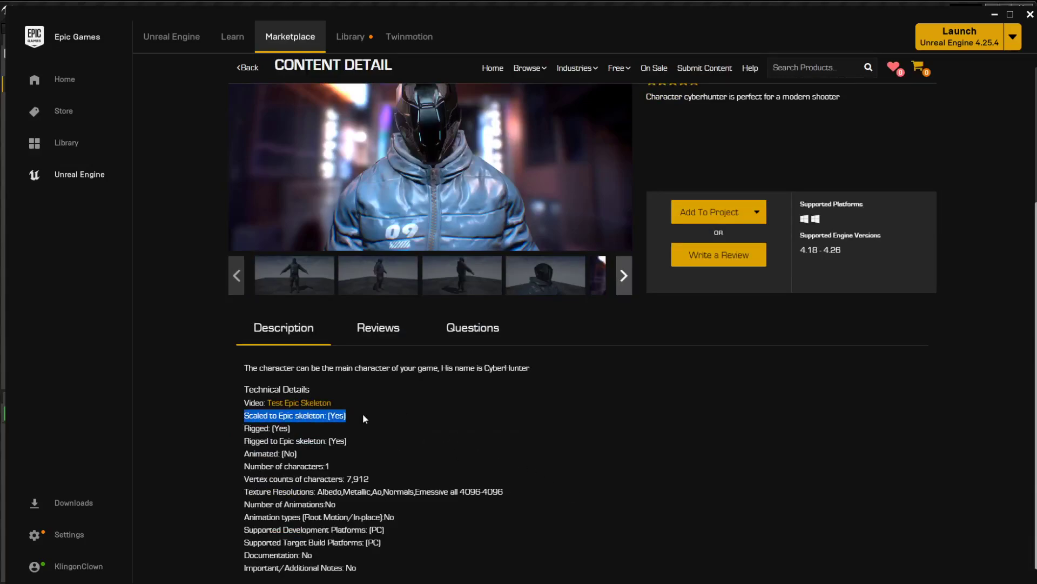
pyautogui.moveTo(245, 429); pyautogui.dragTo(327, 441)
pyautogui.click(350, 446)
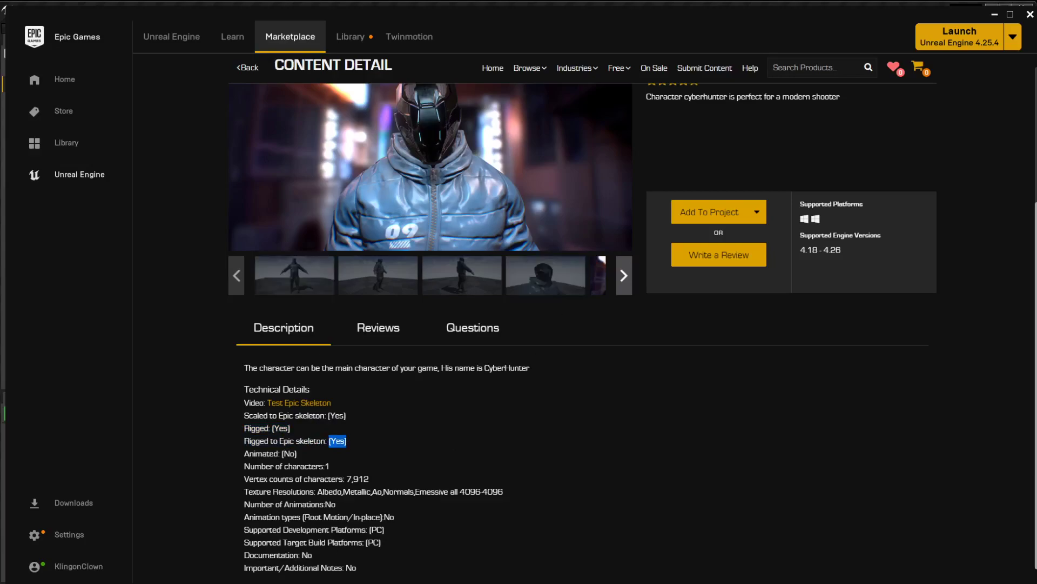
pyautogui.moveTo(249, 454); pyautogui.dragTo(321, 460)
pyautogui.click(557, 467)
pyautogui.moveTo(251, 441); pyautogui.dragTo(343, 441)
pyautogui.click(405, 458)
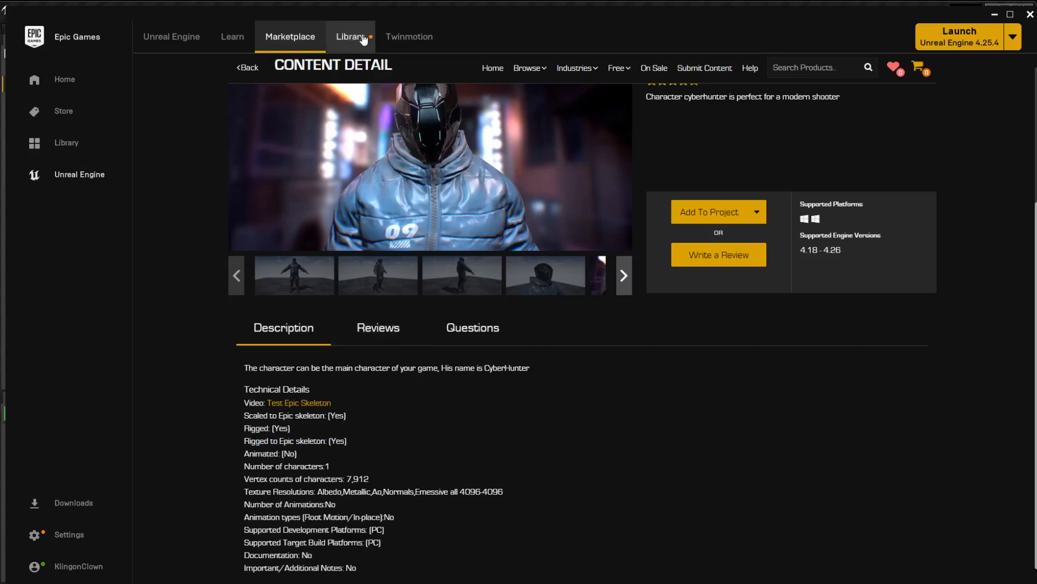
# Add the CyberHunter asset to the project "nick"
pyautogui.click(697, 212)
pyautogui.scroll(-3, 505, 288)
pyautogui.click(510, 265)
pyautogui.click(535, 427)
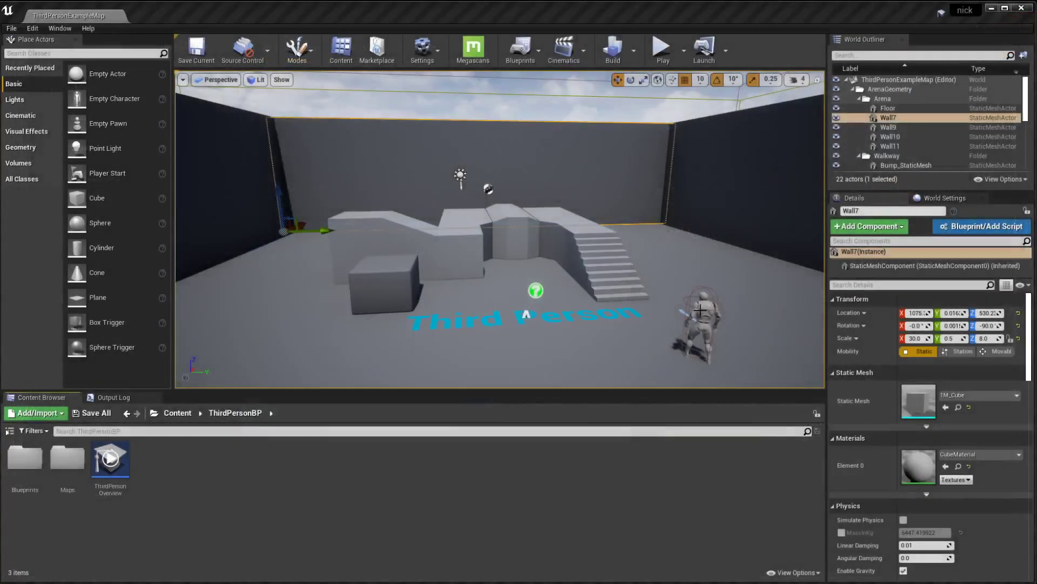
# In the Unreal Editor, show the root Content folder and play-test the level by running and jumping with the default mannequin
pyautogui.click(181, 417)
pyautogui.moveTo(588, 331); pyautogui.dragTo(351, 324, button='right')
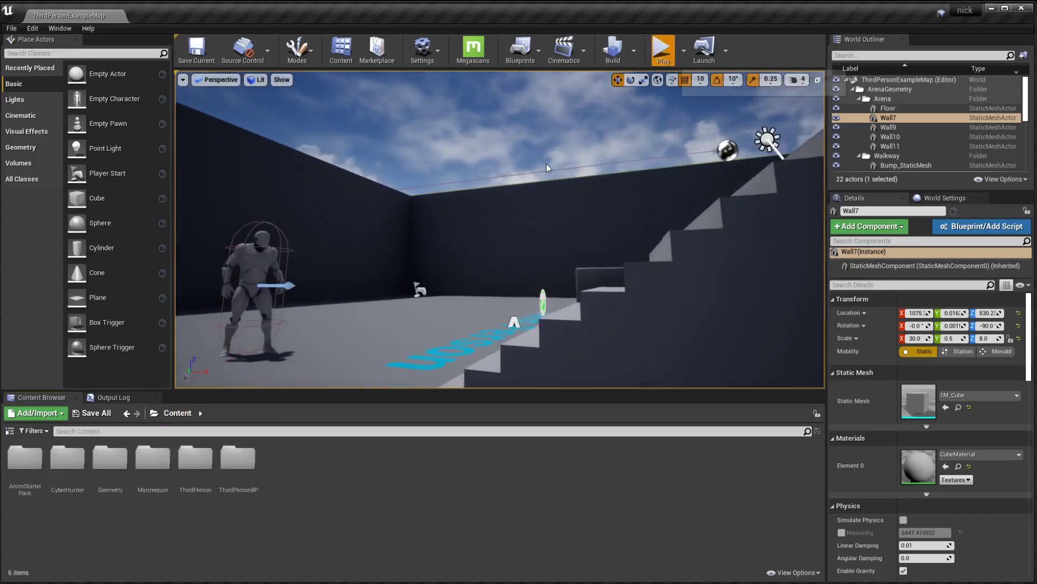
pyautogui.click(662, 48)
pyautogui.press('w')
pyautogui.press('space')
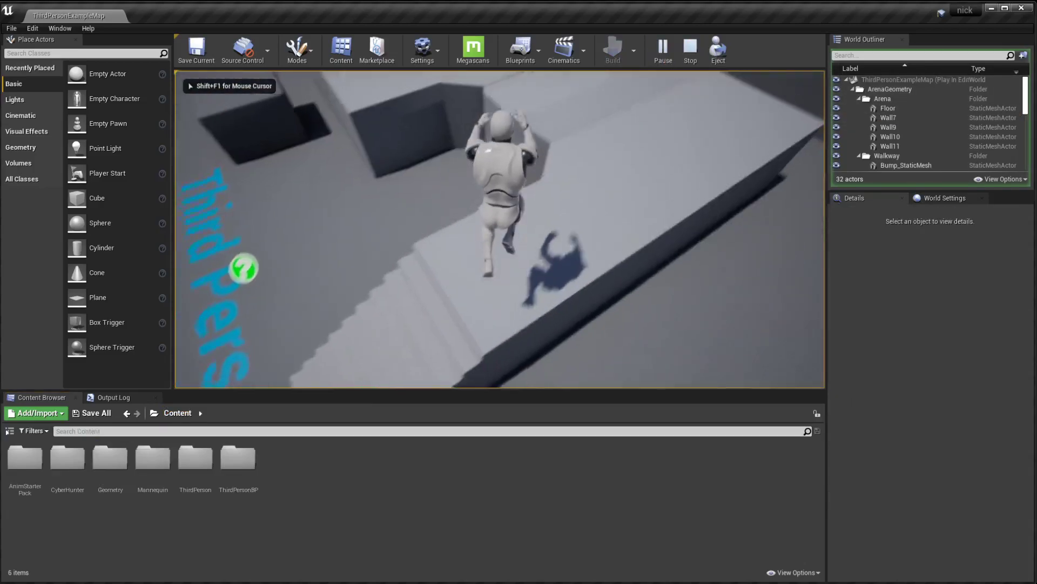
pyautogui.press('space')
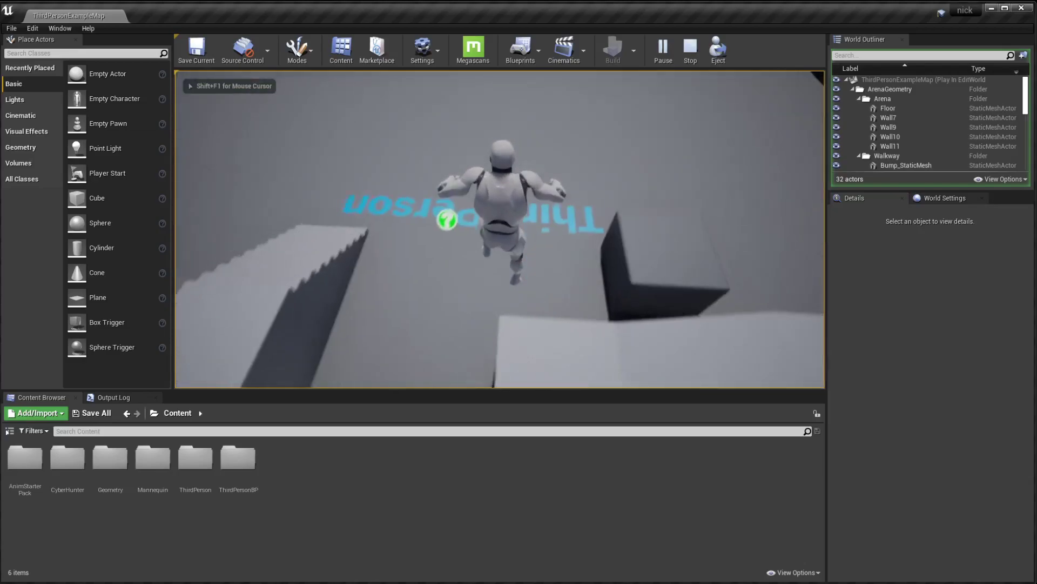
pyautogui.press('d')
pyautogui.press('Escape')
pyautogui.click(303, 218)
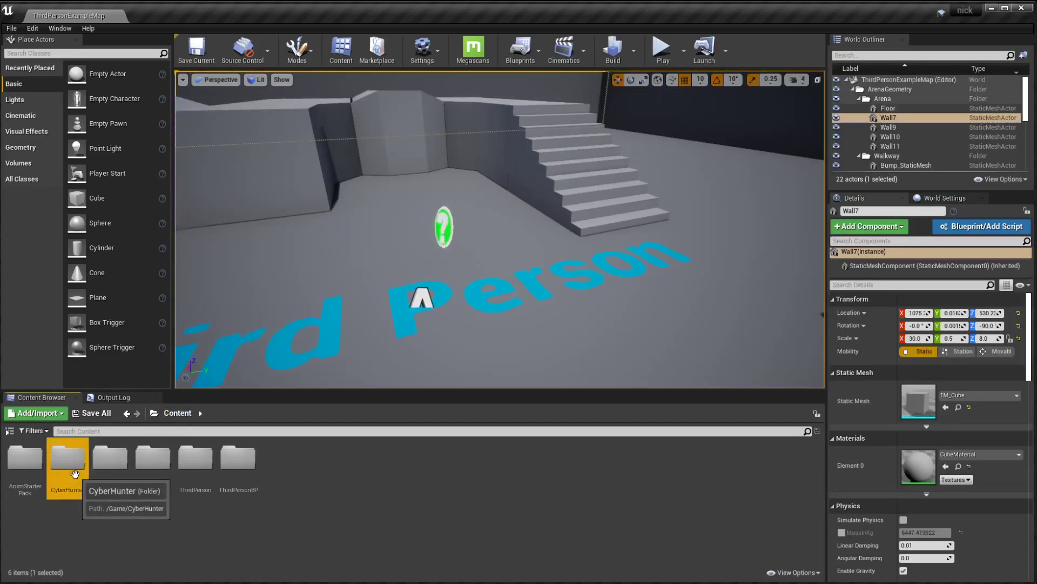
# Open the SK_CyberHunter_Skeleton asset from the CyberHunter Mesh folder and bring its editor window fully into view
pyautogui.doubleClick(67, 458)
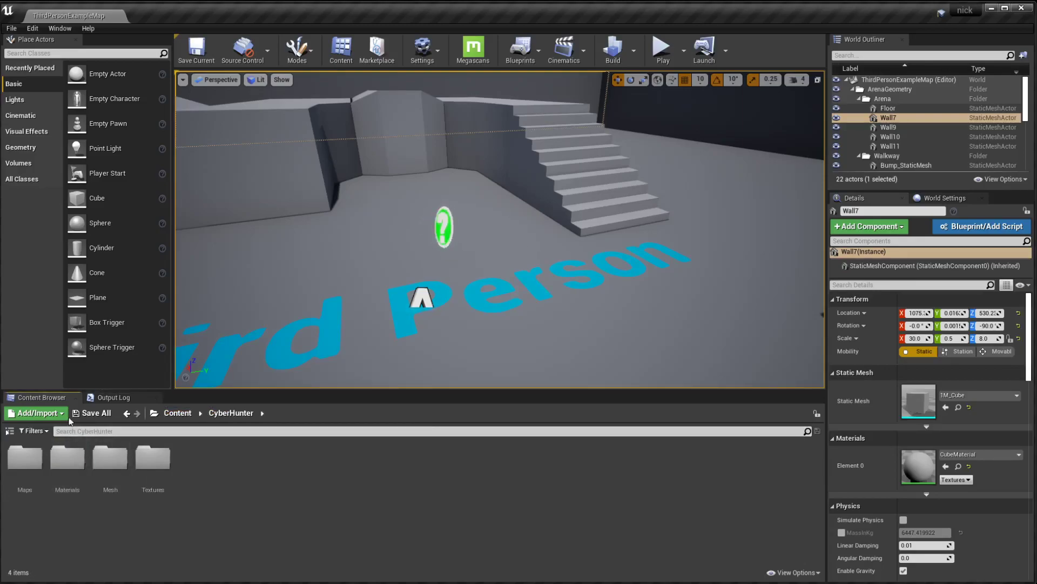
pyautogui.doubleClick(110, 459)
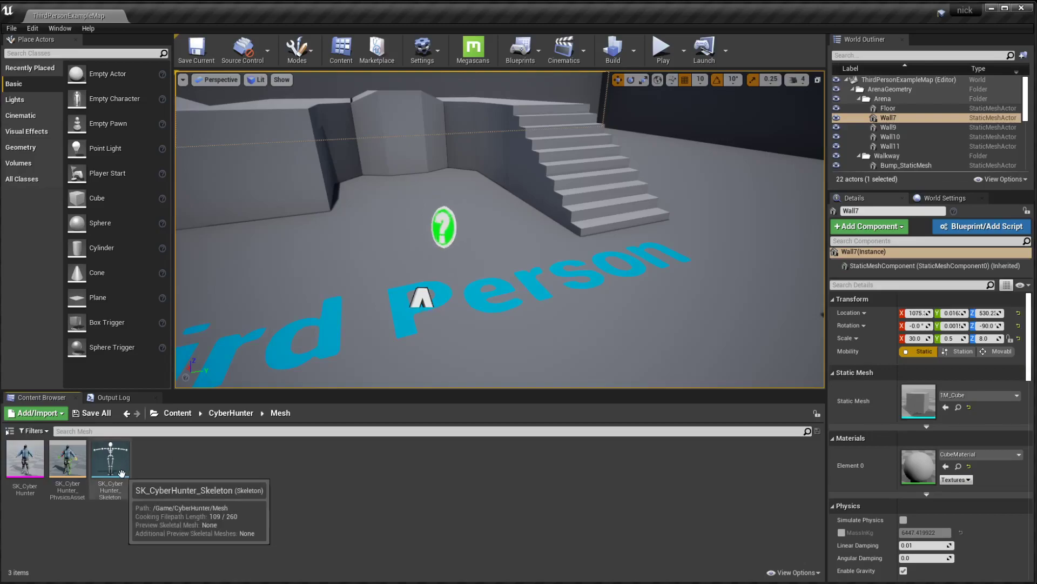
pyautogui.click(117, 464)
pyautogui.doubleClick(117, 465)
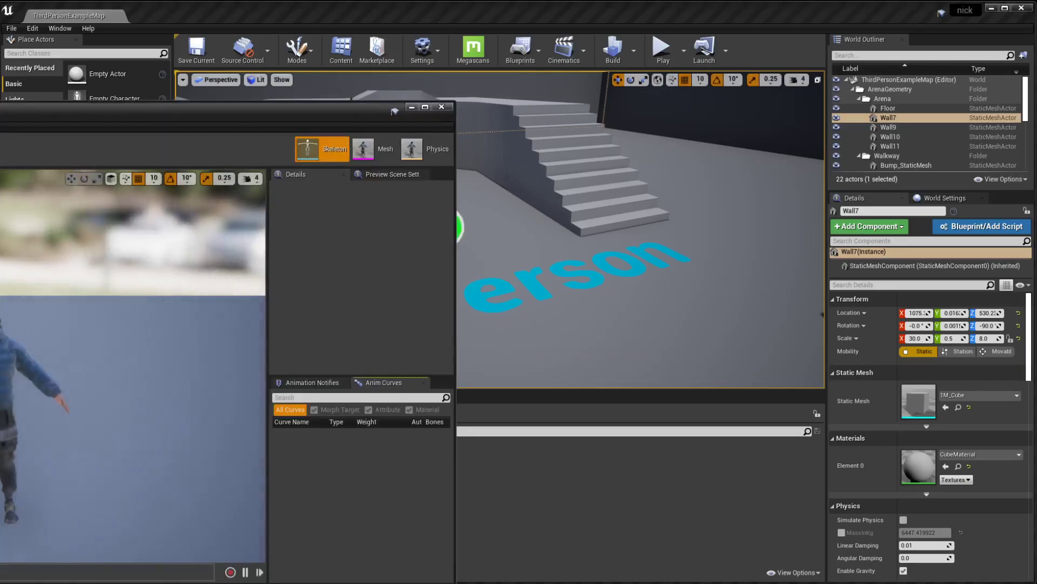
pyautogui.moveTo(0, 119); pyautogui.dragTo(448, 34)
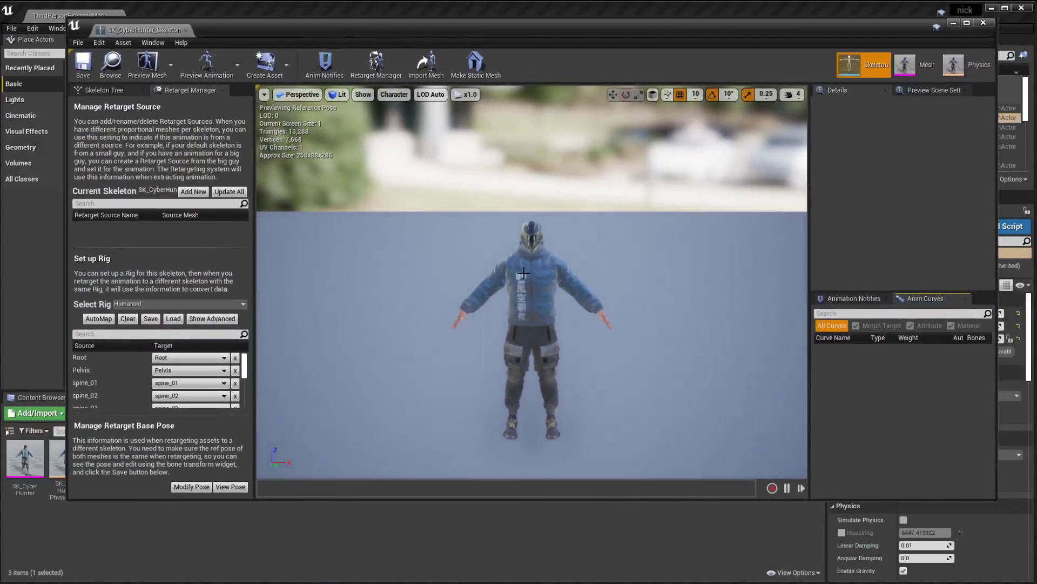
pyautogui.scroll(2, 526, 277)
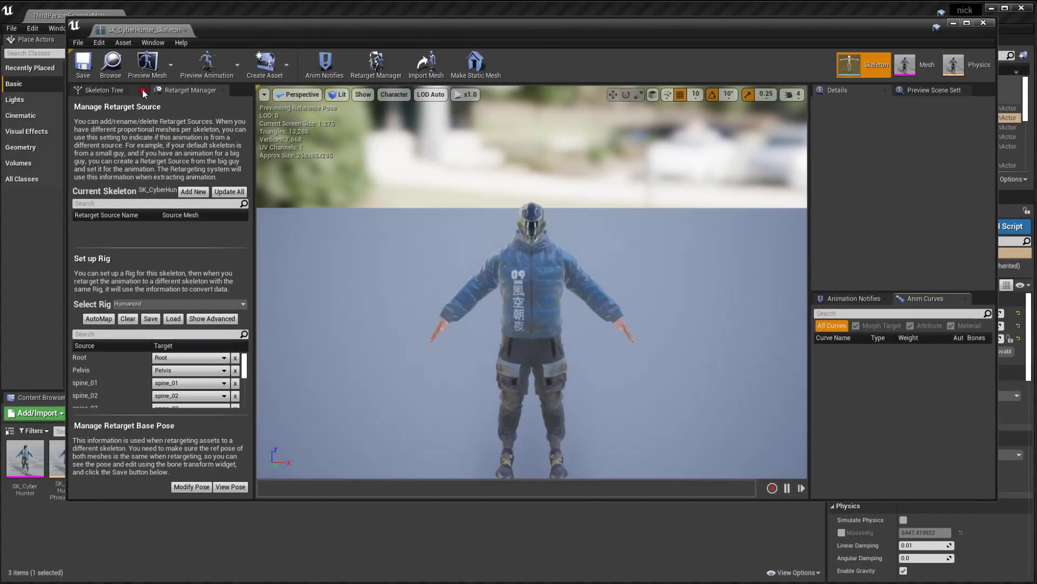
# In the Retarget Manager, assign the Humanoid rig to the CyberHunter skeleton and save the asset
pyautogui.click(135, 91)
pyautogui.click(192, 91)
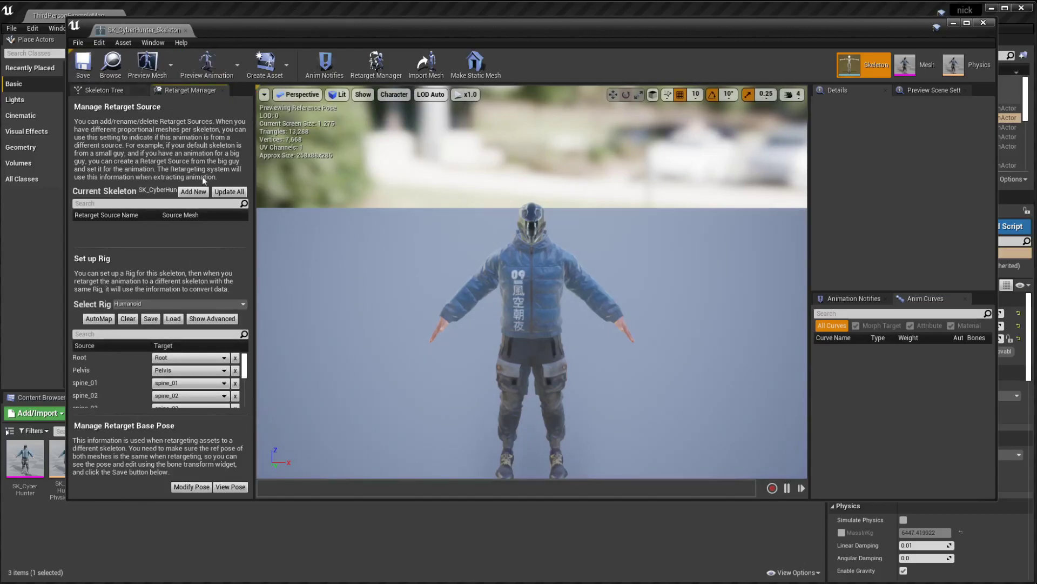
pyautogui.click(153, 42)
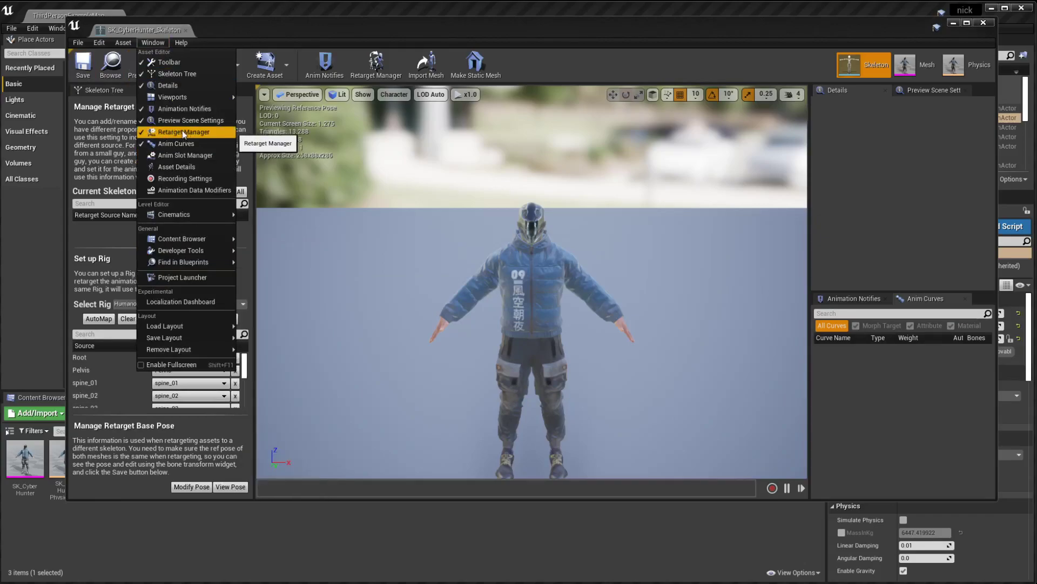
pyautogui.click(153, 44)
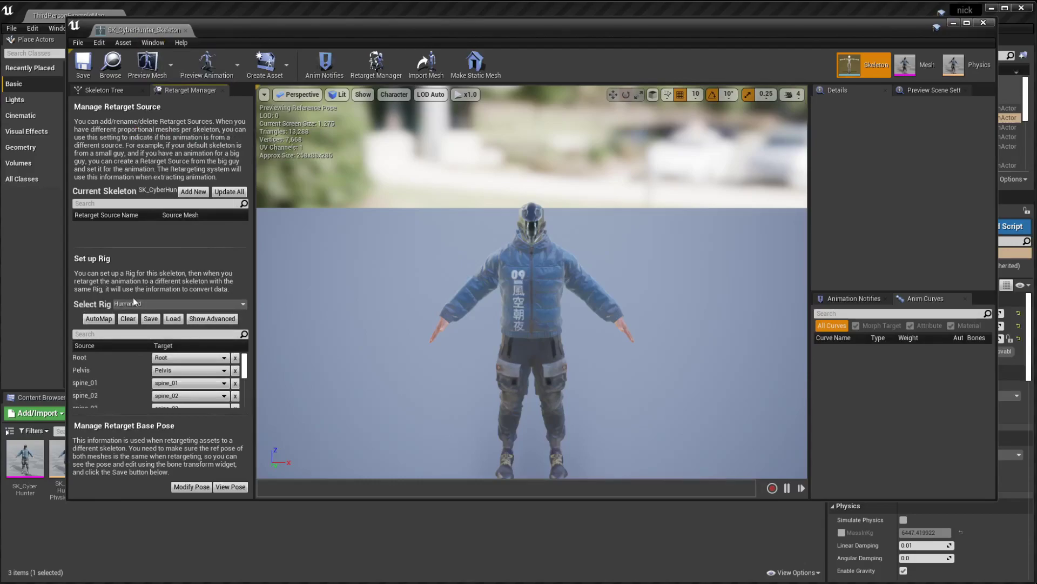
pyautogui.click(183, 306)
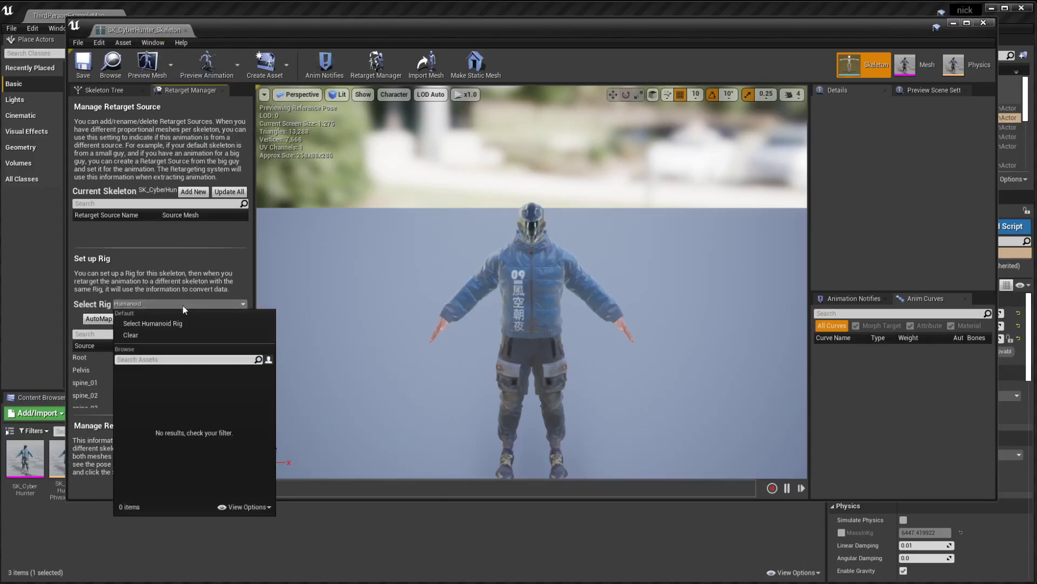
pyautogui.click(163, 324)
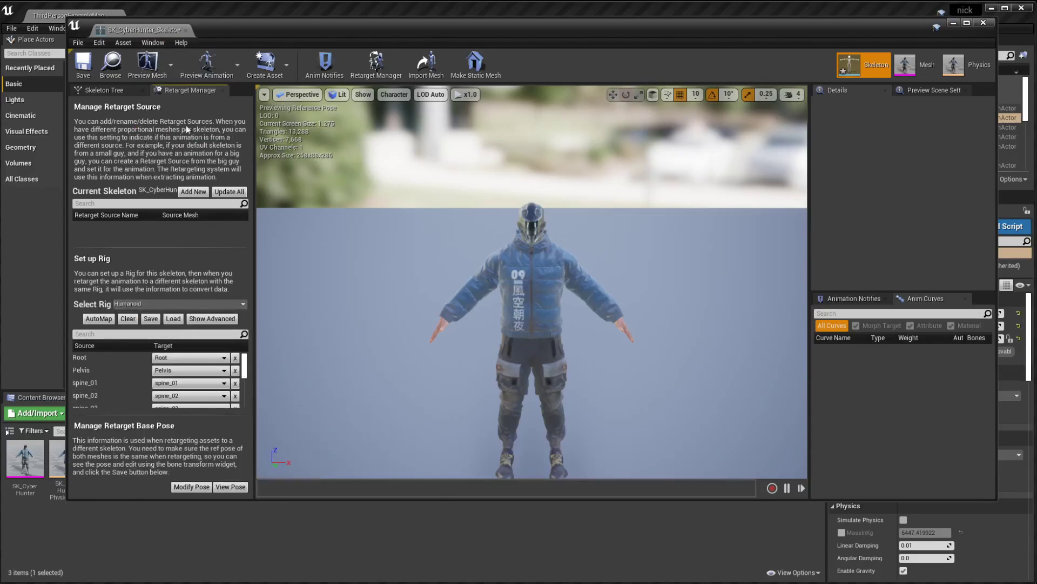
pyautogui.click(83, 62)
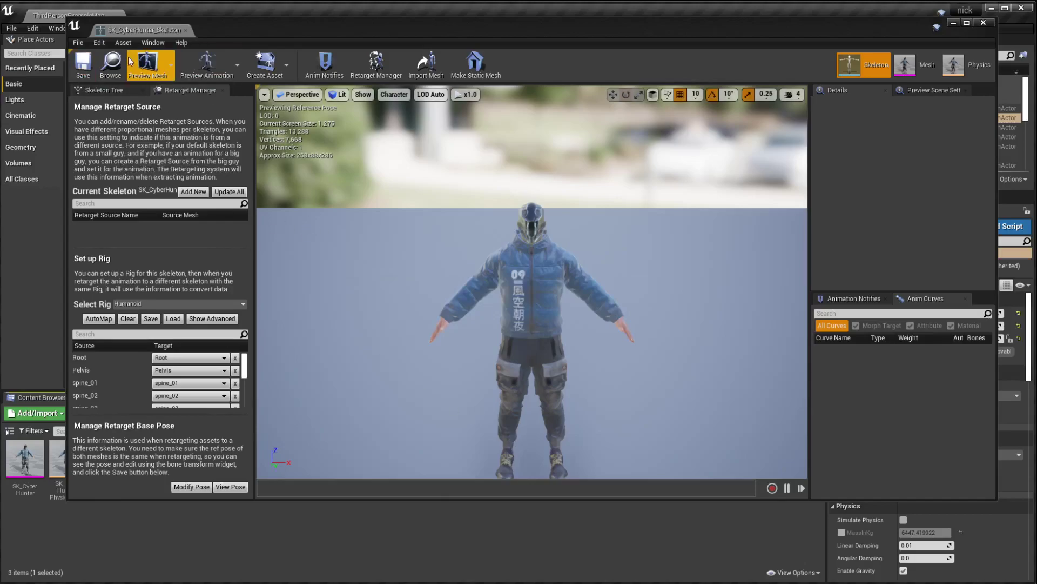
# Set the CyberHunter skeleton's preview mesh to SK_CyberHunter, then save and close the skeleton asset
pyautogui.click(162, 71)
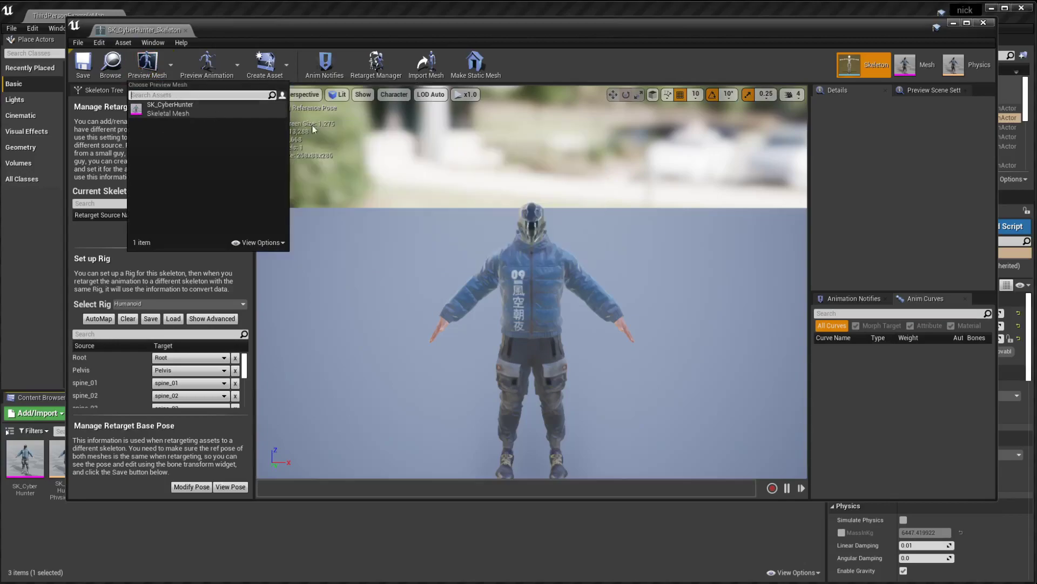
pyautogui.click(162, 110)
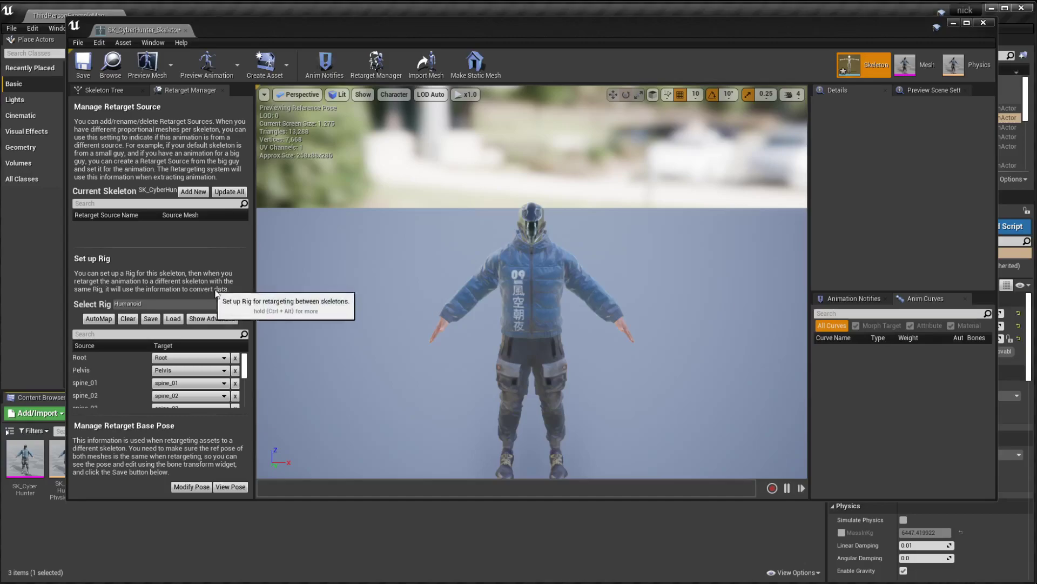
pyautogui.click(84, 62)
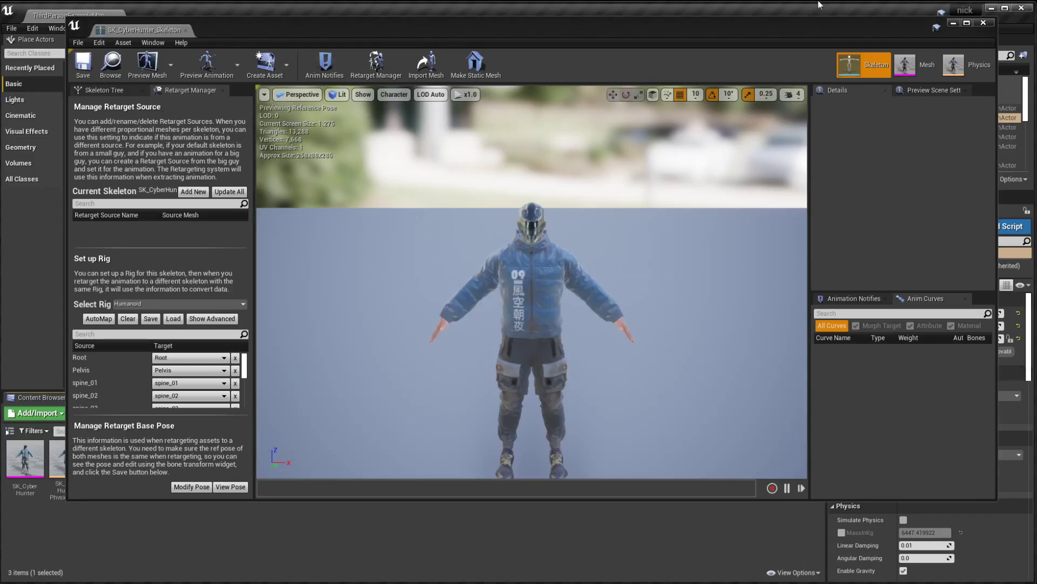
pyautogui.click(983, 22)
pyautogui.click(348, 526)
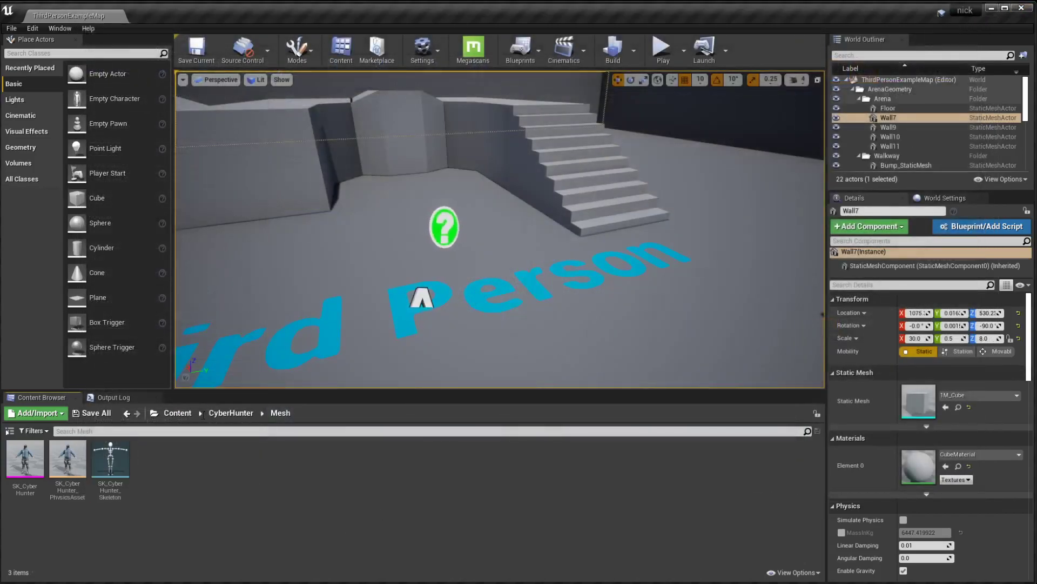
# Locate the UE4_Mannequin_Skeleton asset in the Mannequin > Character > Mesh folder
pyautogui.click(177, 413)
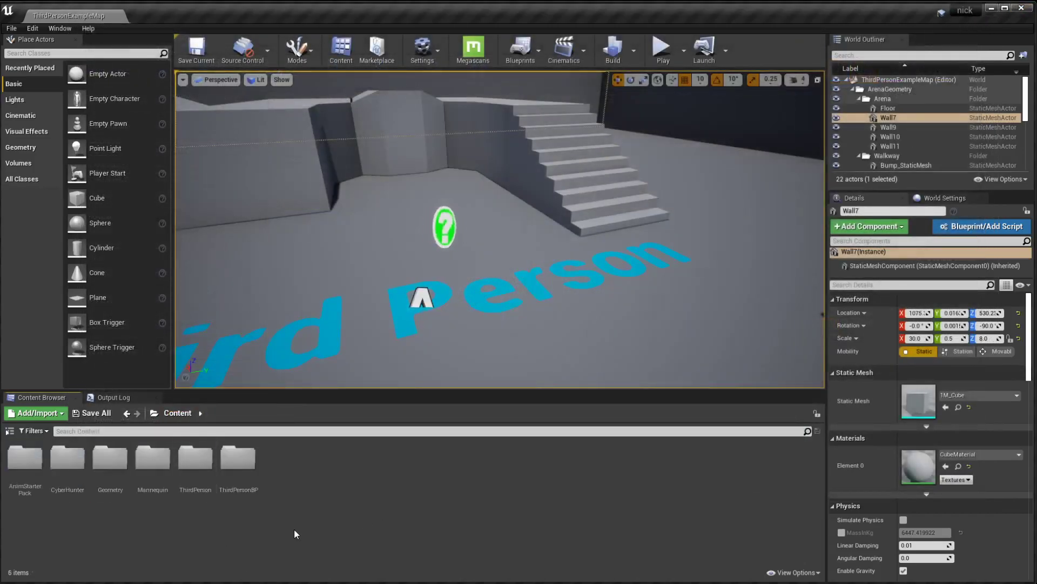
pyautogui.doubleClick(151, 472)
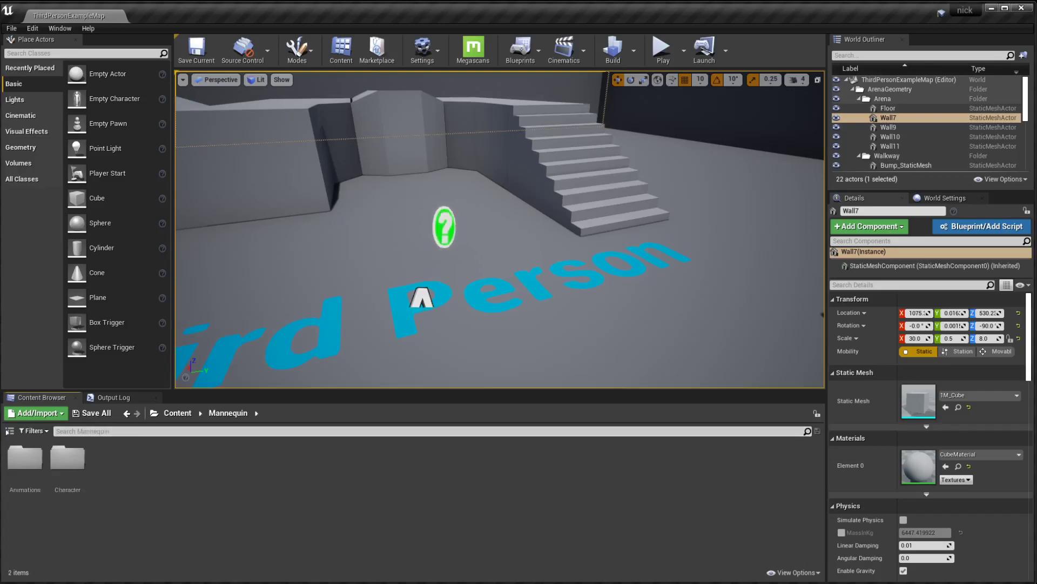
pyautogui.doubleClick(67, 458)
pyautogui.doubleClick(67, 458)
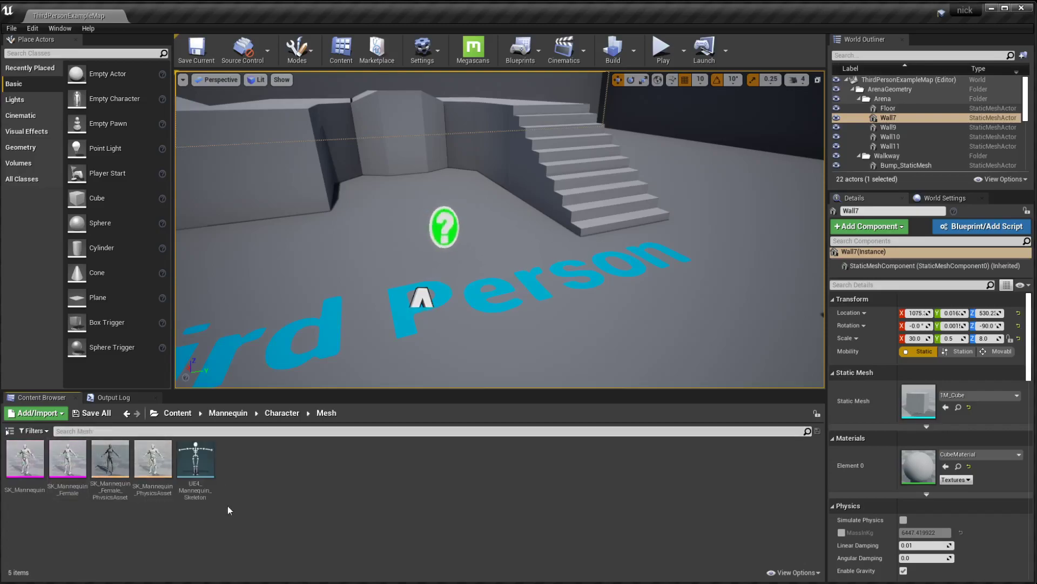
pyautogui.click(196, 460)
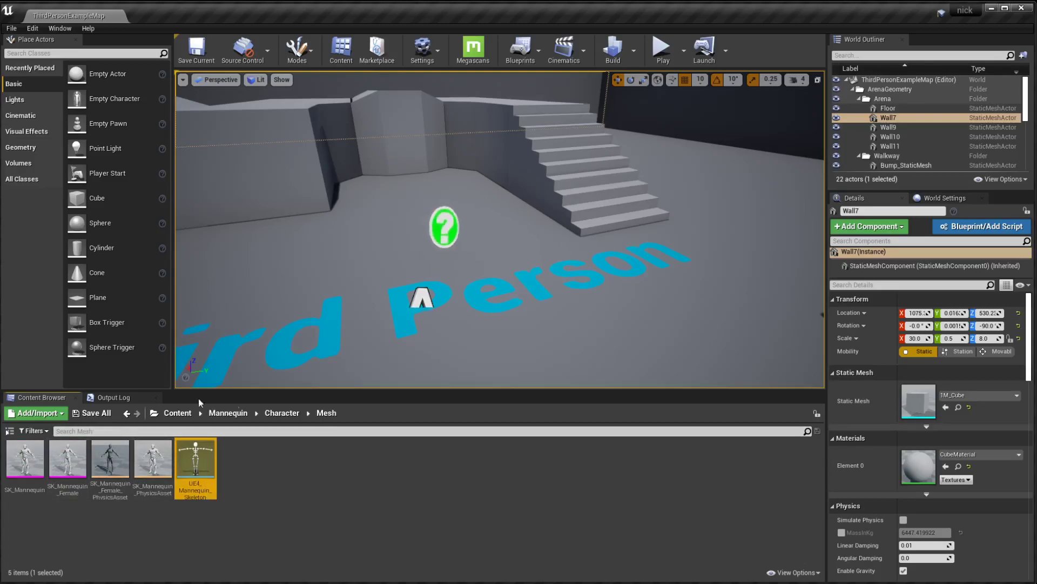
# Open the AnimStarterPack folder and look through its animation, blend space and blueprint assets
pyautogui.click(177, 413)
pyautogui.click(25, 459)
pyautogui.doubleClick(36, 489)
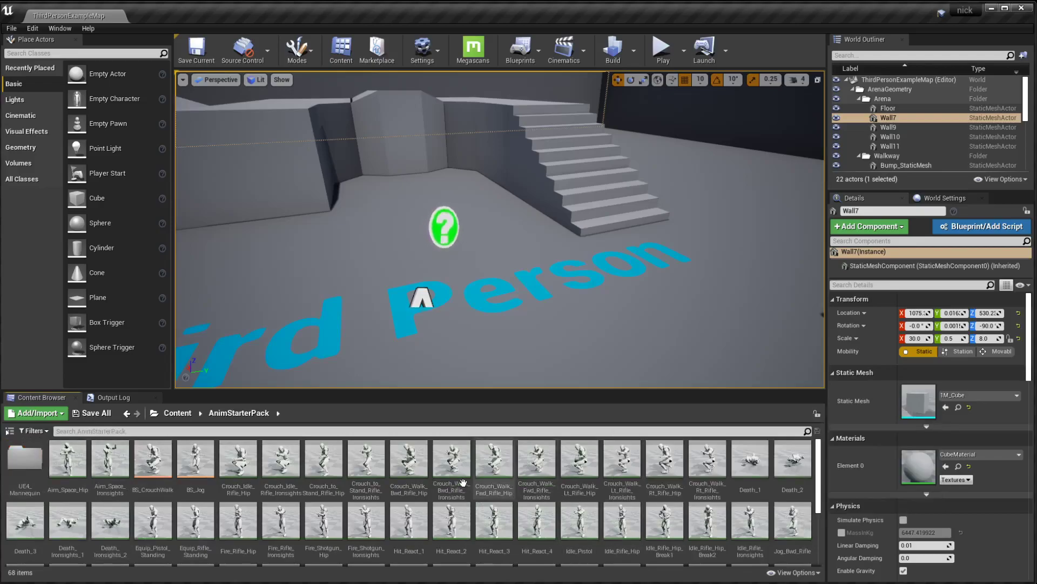
pyautogui.scroll(-5, 466, 485)
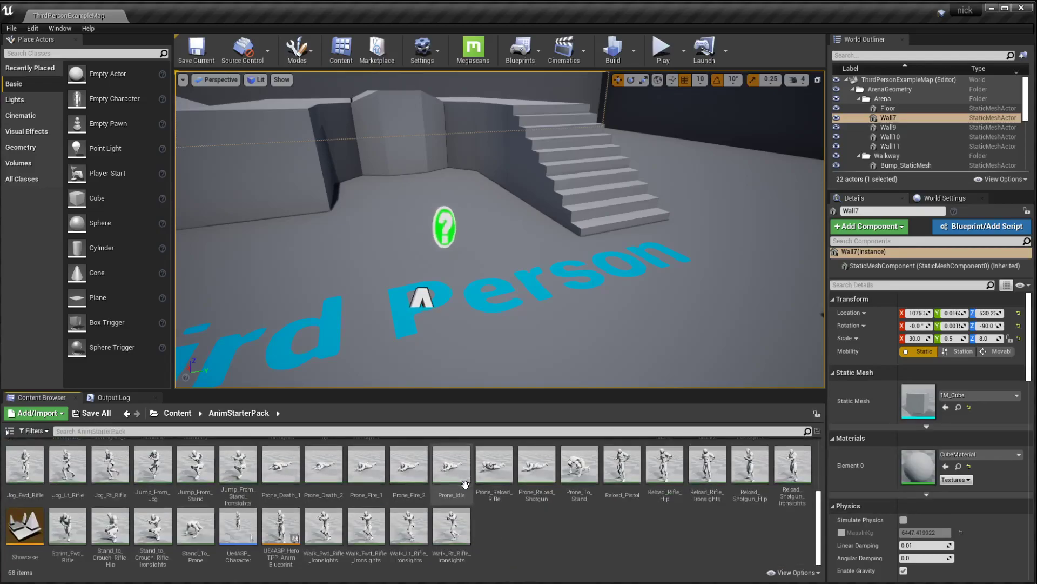
pyautogui.scroll(5, 465, 485)
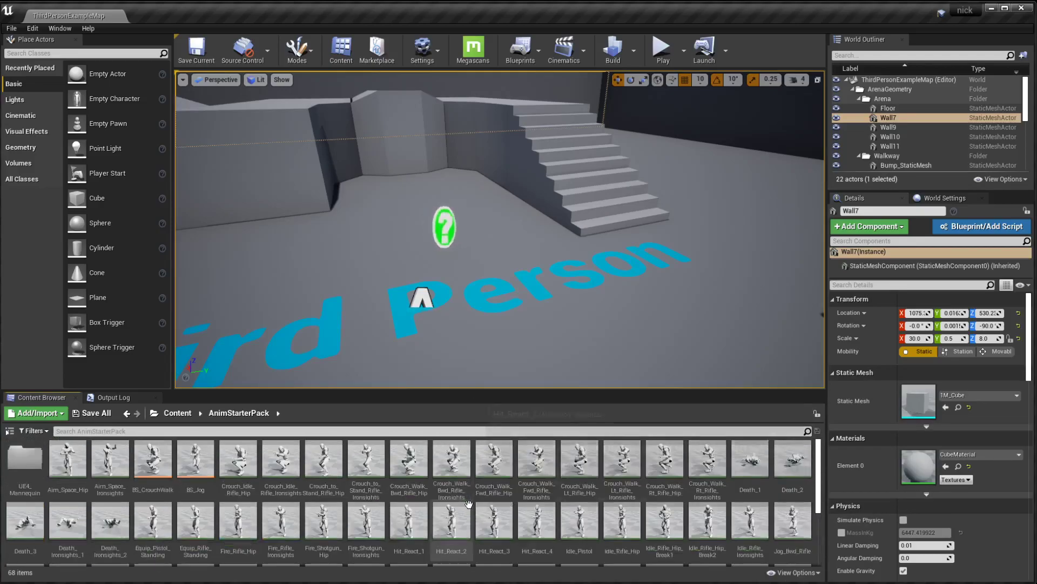
pyautogui.scroll(-5, 238, 497)
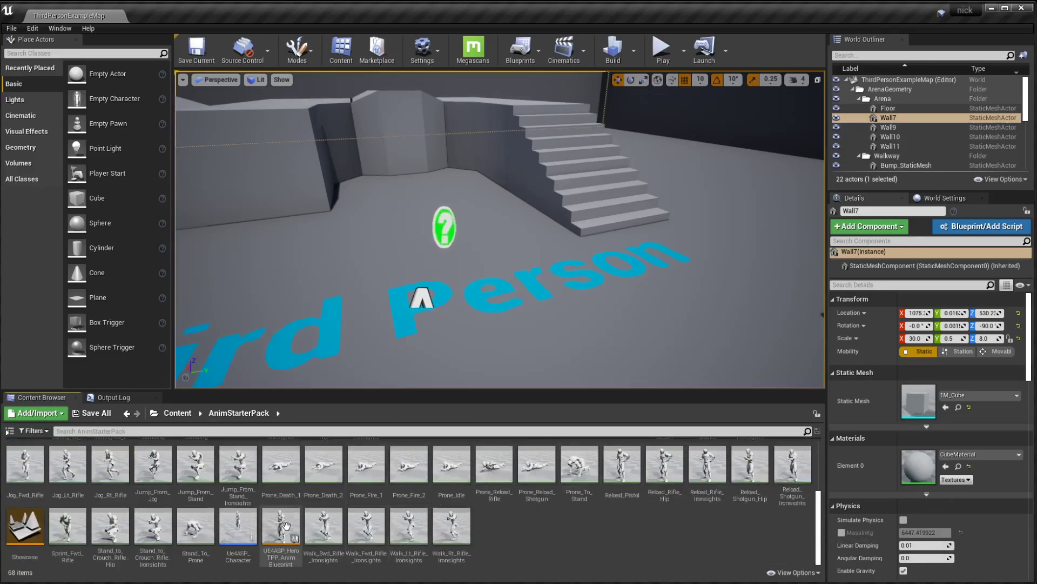
pyautogui.scroll(5, 642, 527)
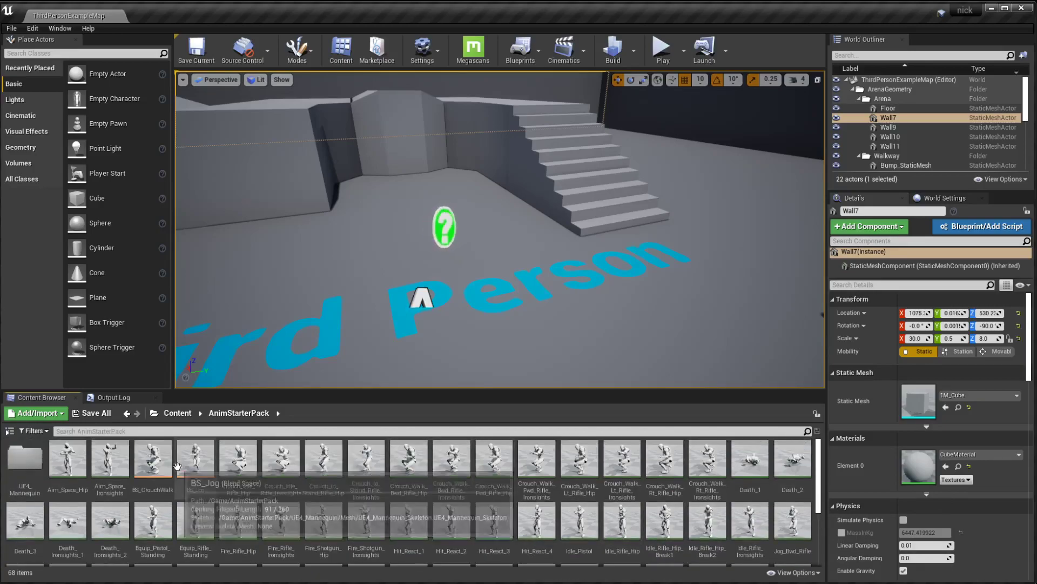
pyautogui.moveTo(446, 492)
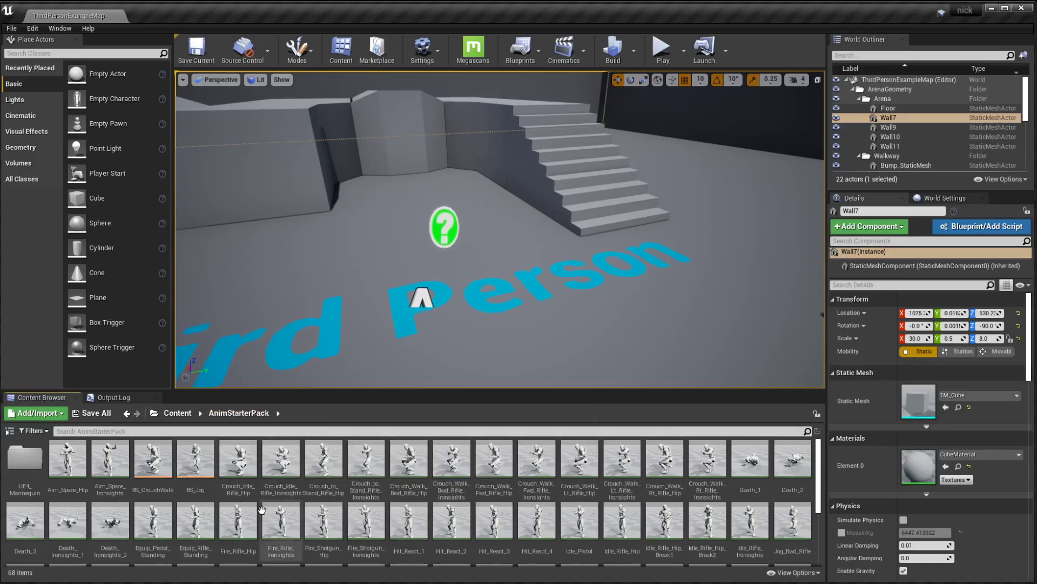
pyautogui.scroll(-5, 257, 486)
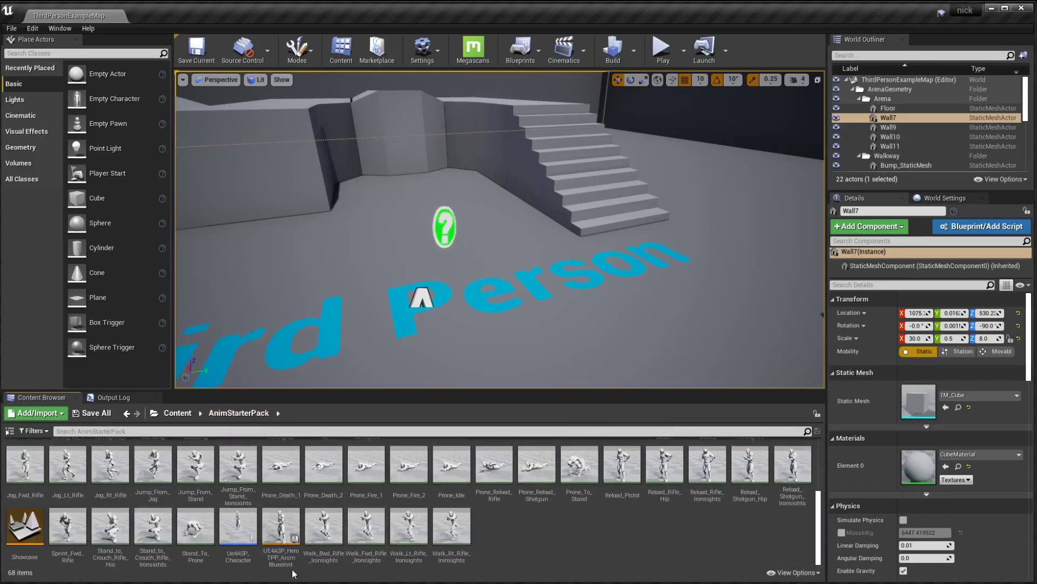
# Open the Ue4ASP_Character blueprint from AnimStarterPack, inspect the character's 3D preview and close the blueprint
pyautogui.moveTo(241, 533)
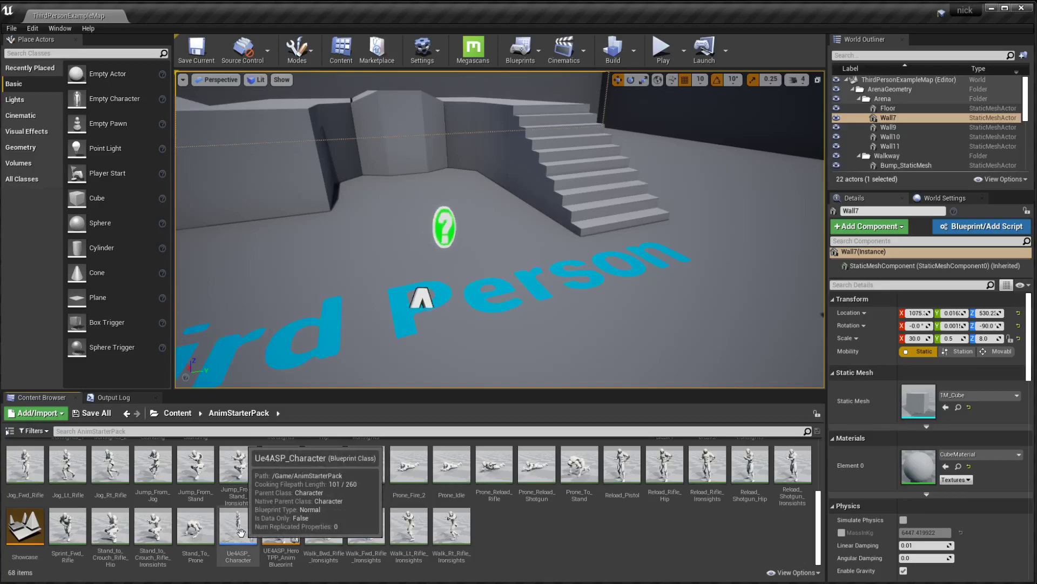
pyautogui.click(251, 531)
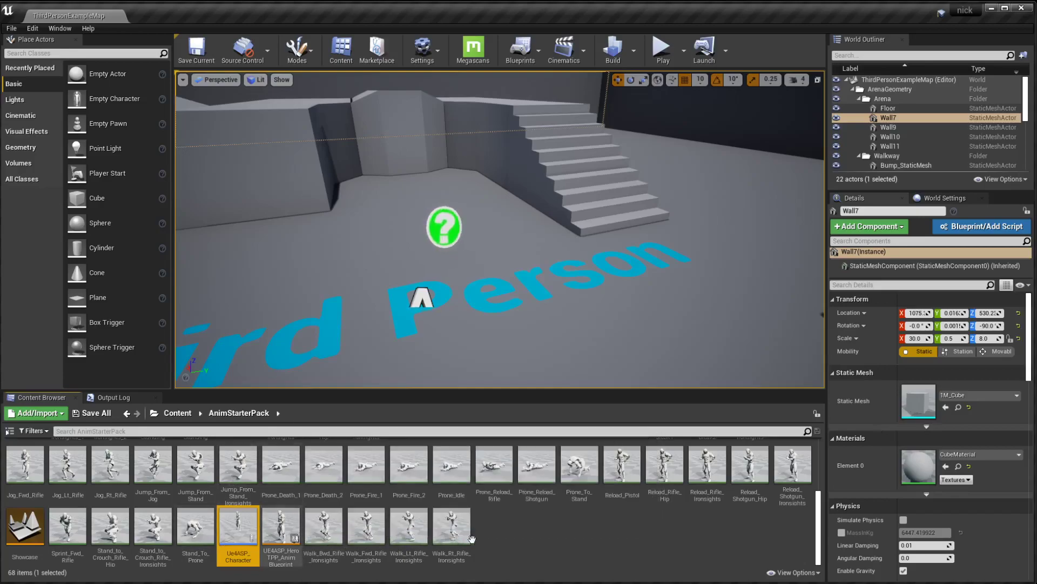
pyautogui.click(510, 533)
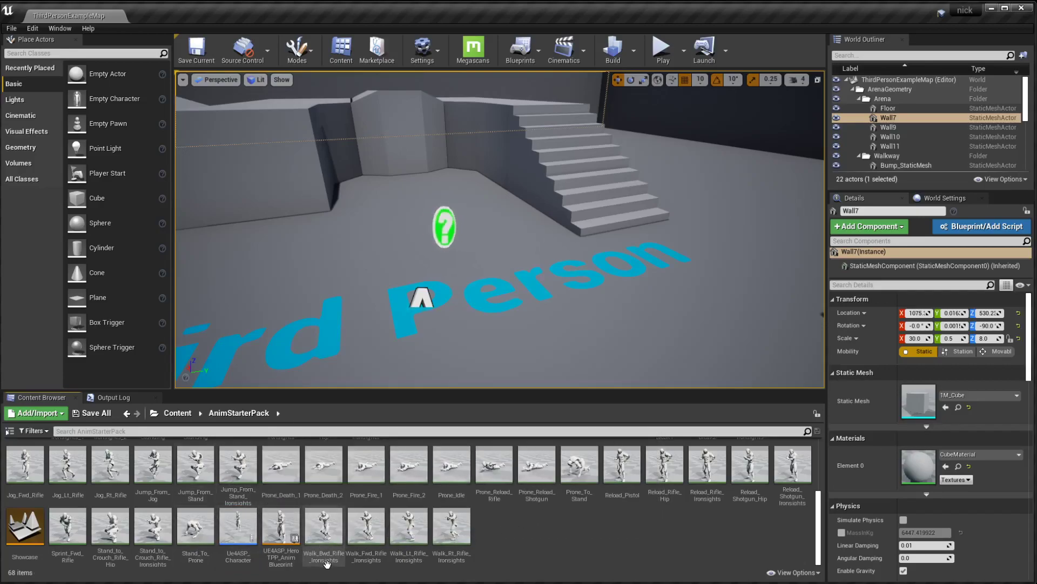
pyautogui.moveTo(279, 557)
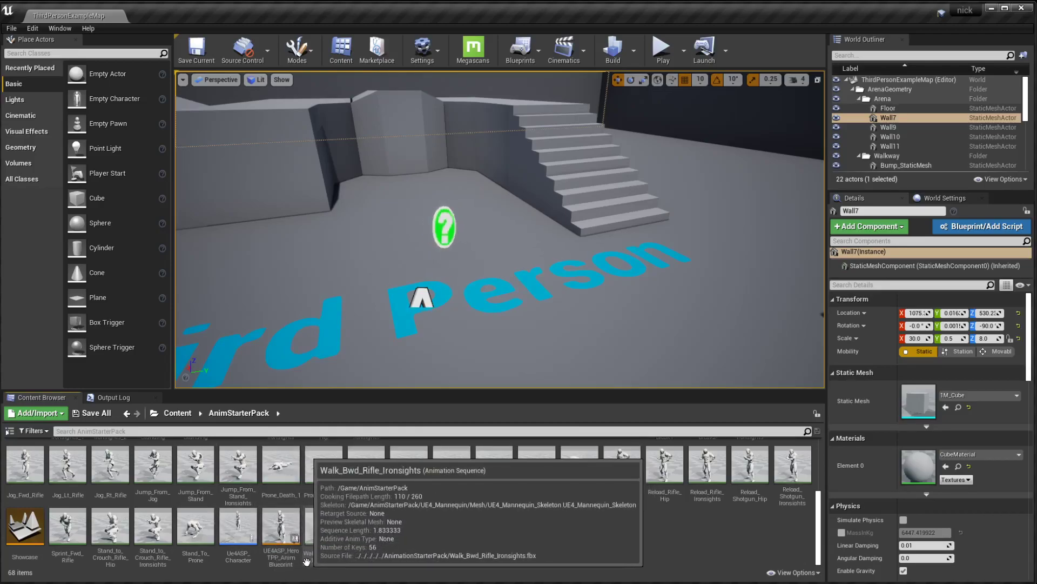
pyautogui.moveTo(240, 526)
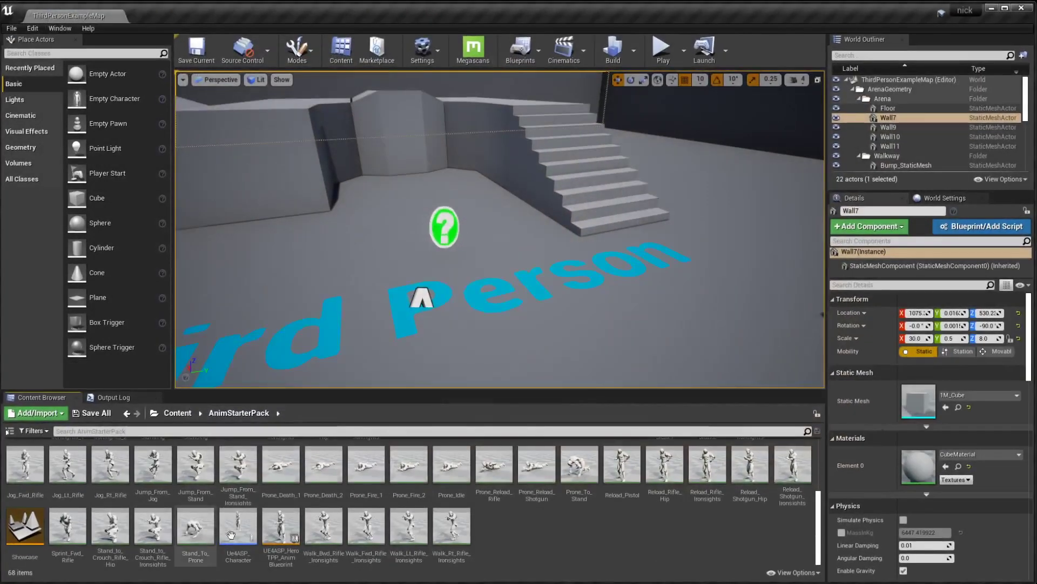
pyautogui.click(232, 532)
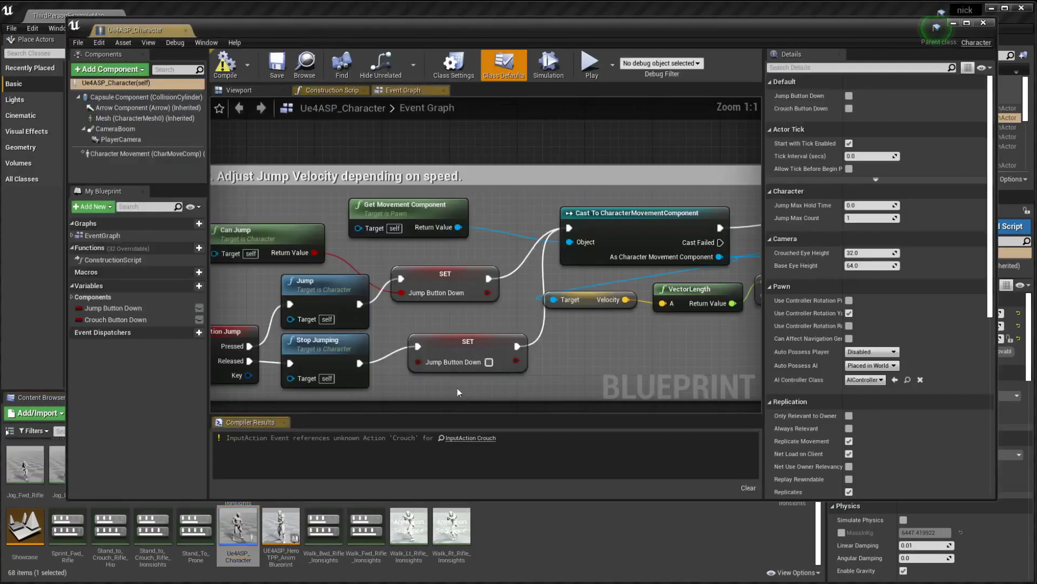
pyautogui.click(238, 90)
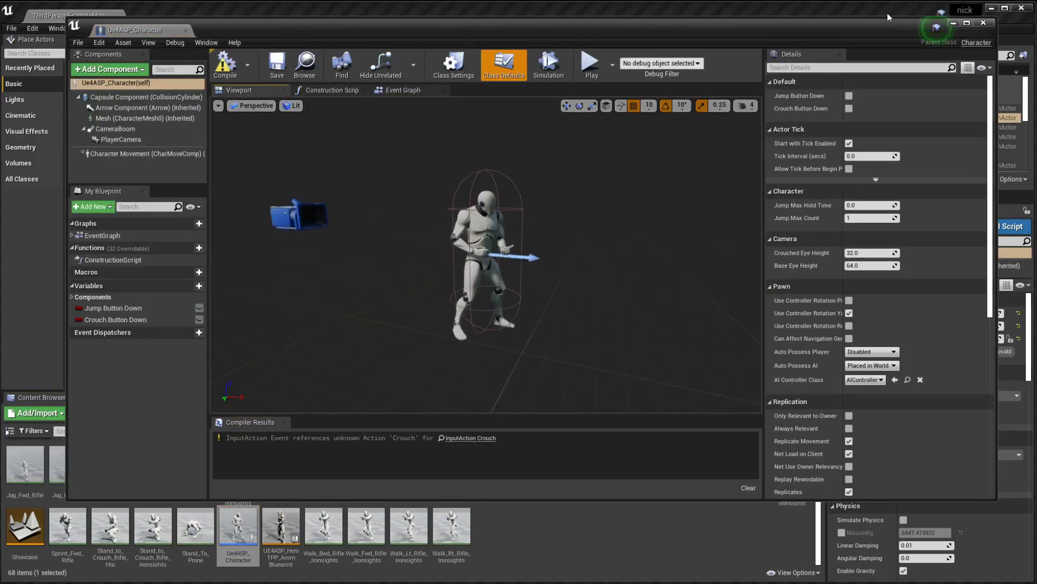
pyautogui.click(983, 23)
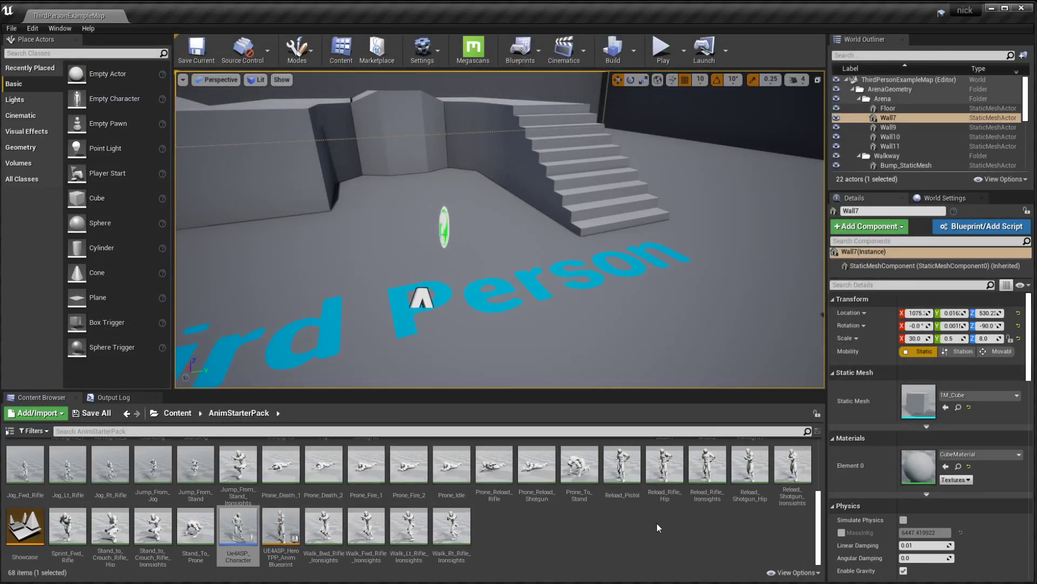
# Open the UE4_Mannequin_Skeleton asset from the AnimStarterPack > UE4_Mannequin > Mesh folder
pyautogui.scroll(5, 644, 520)
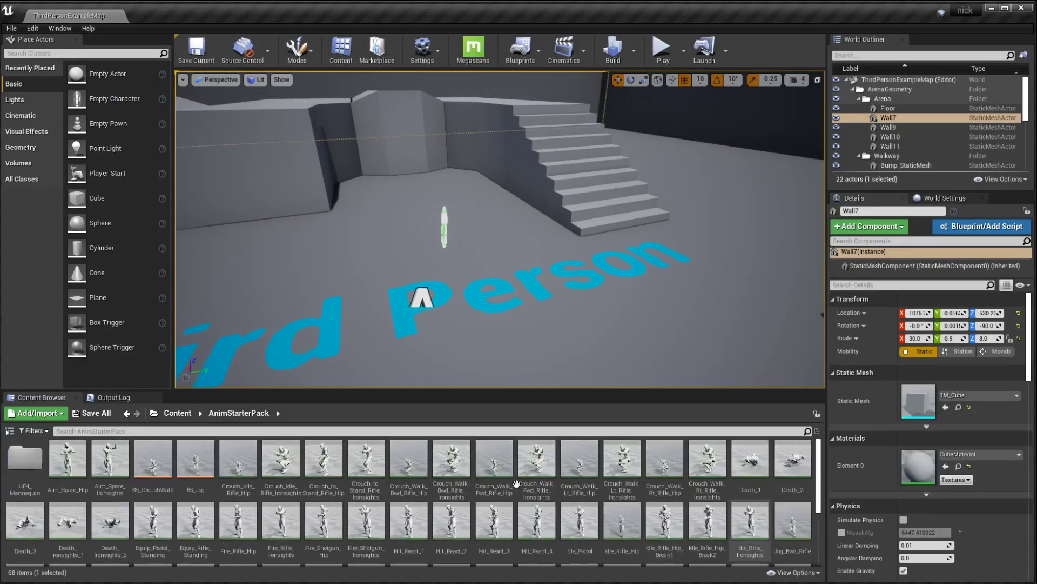
pyautogui.doubleClick(25, 458)
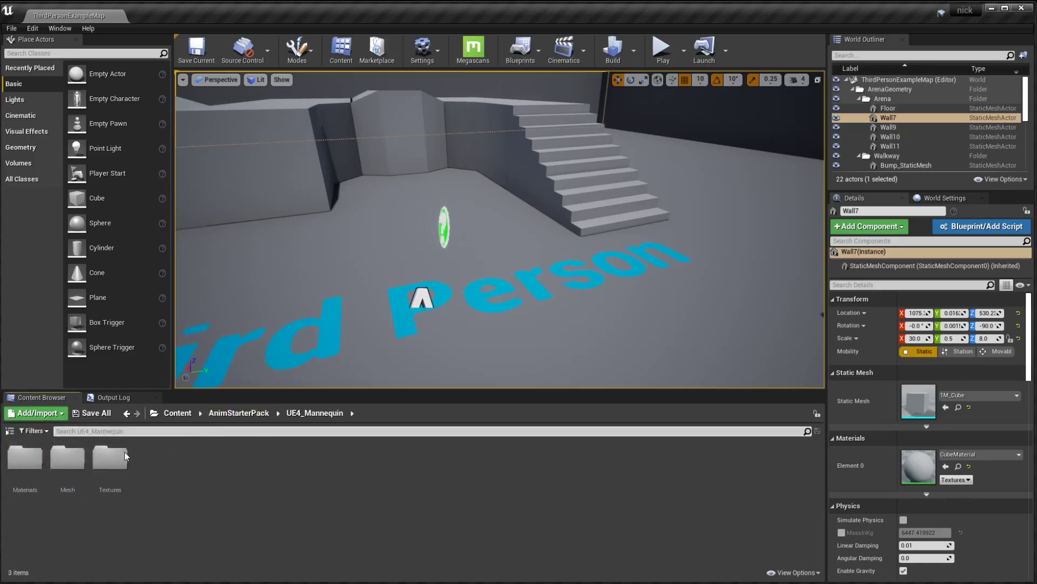
pyautogui.doubleClick(67, 458)
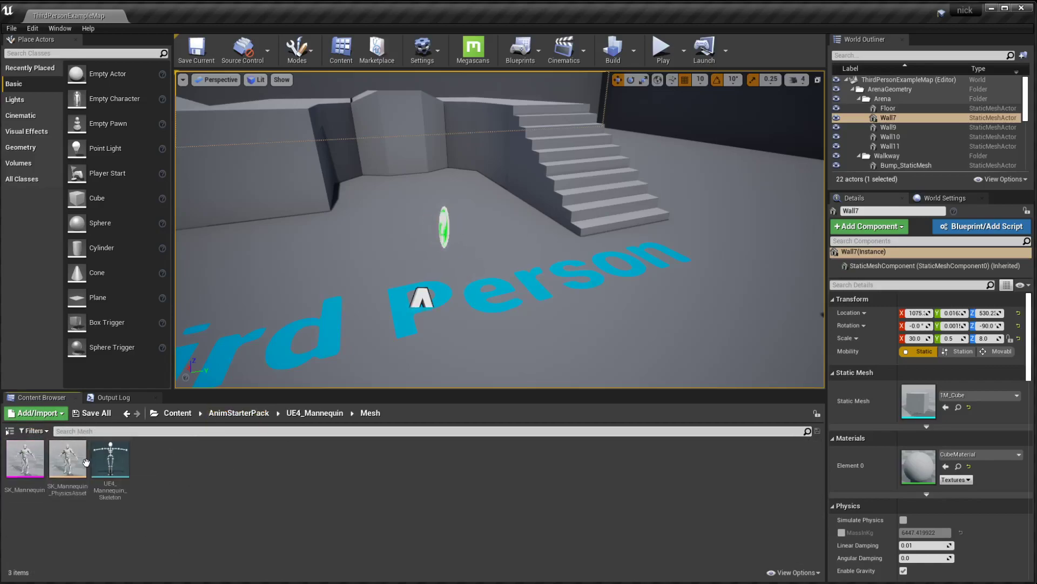
pyautogui.doubleClick(122, 464)
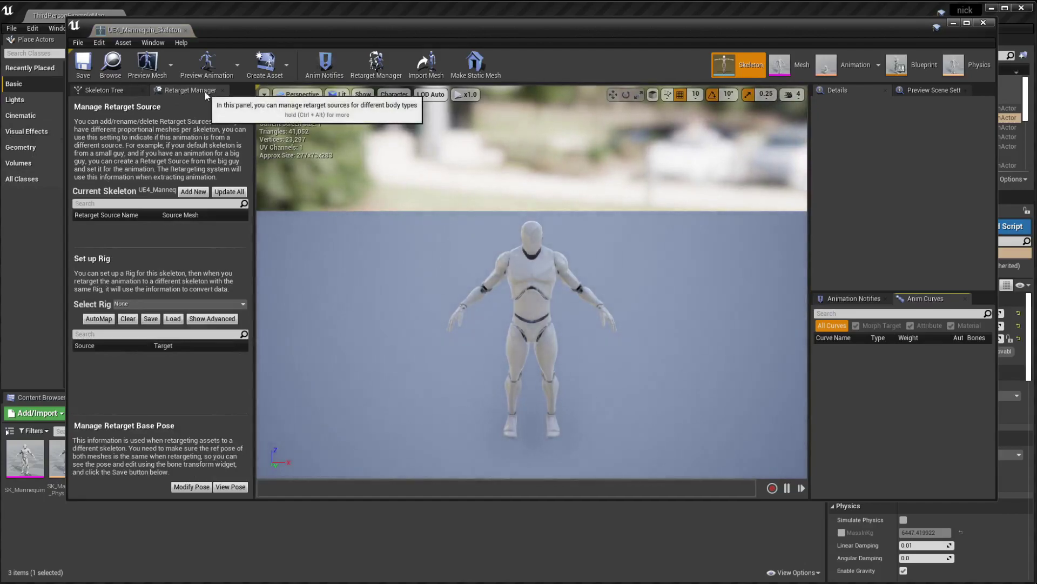
# Assign the Humanoid rig to the Animation Starter Pack mannequin skeleton, then save and close the asset
pyautogui.click(162, 304)
pyautogui.click(160, 325)
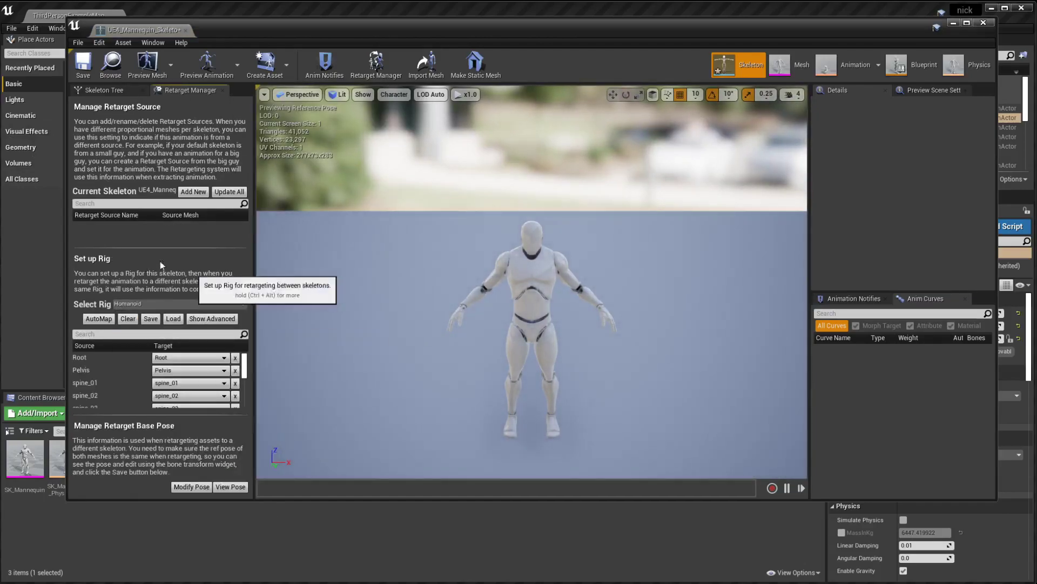
pyautogui.click(83, 64)
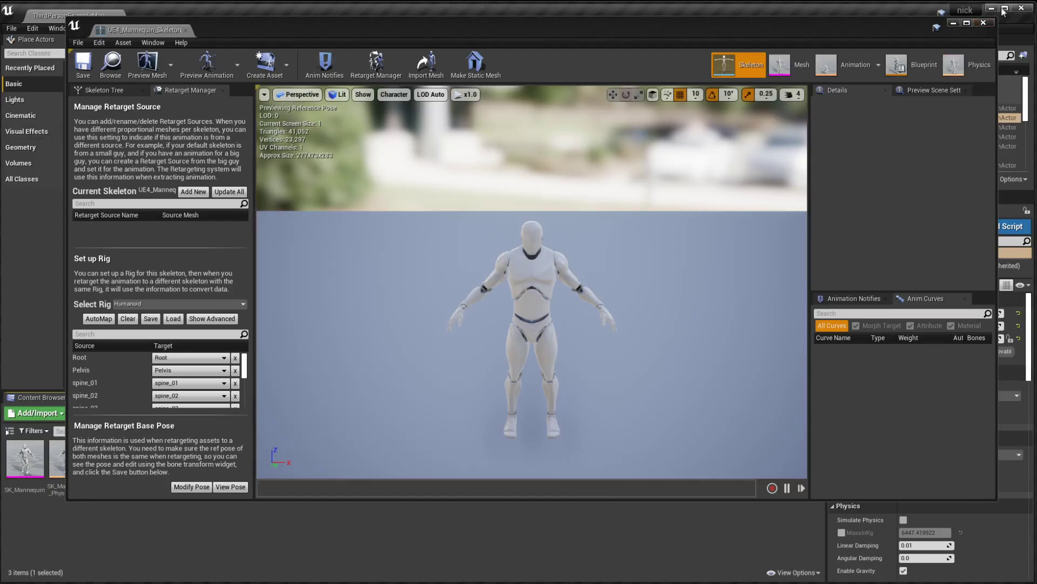
pyautogui.click(983, 23)
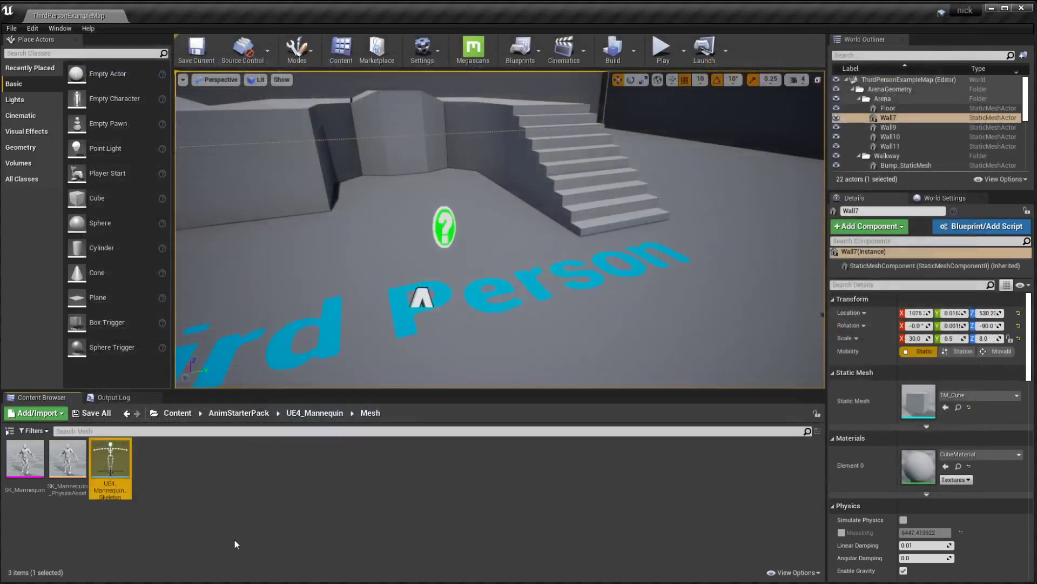
# Retarget the Animation Starter Pack's UE4_Mannequin_Skeleton to SK_CyberHunter_Skeleton with the default retarget options
pyautogui.rightClick(108, 459)
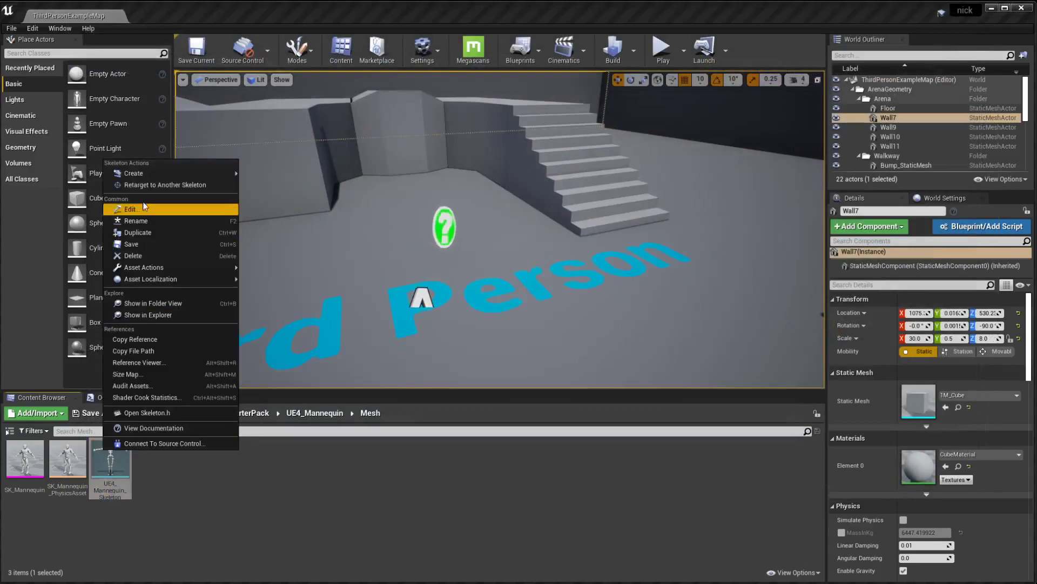
pyautogui.click(154, 187)
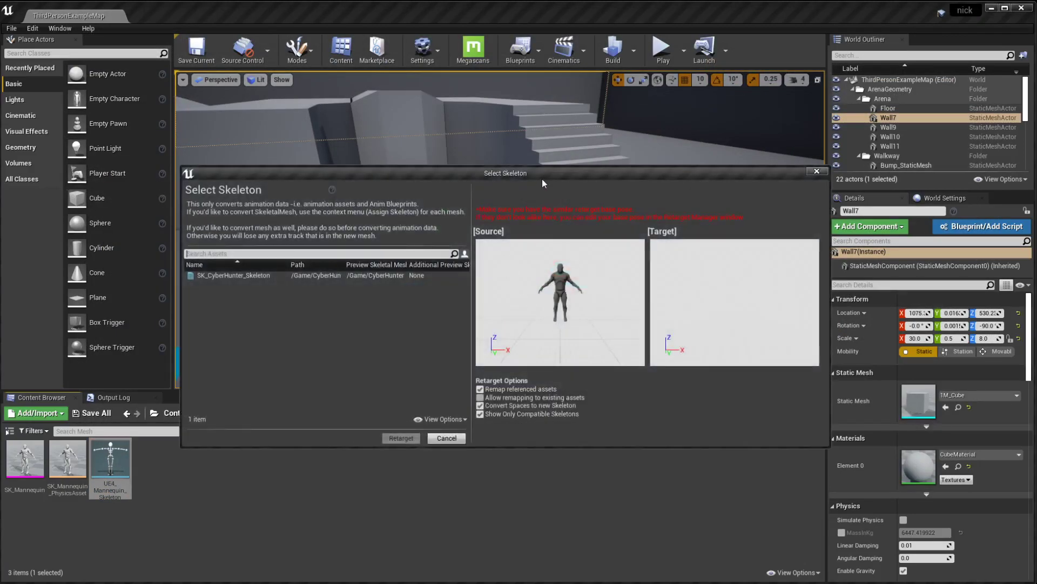
pyautogui.moveTo(494, 171); pyautogui.dragTo(450, 133)
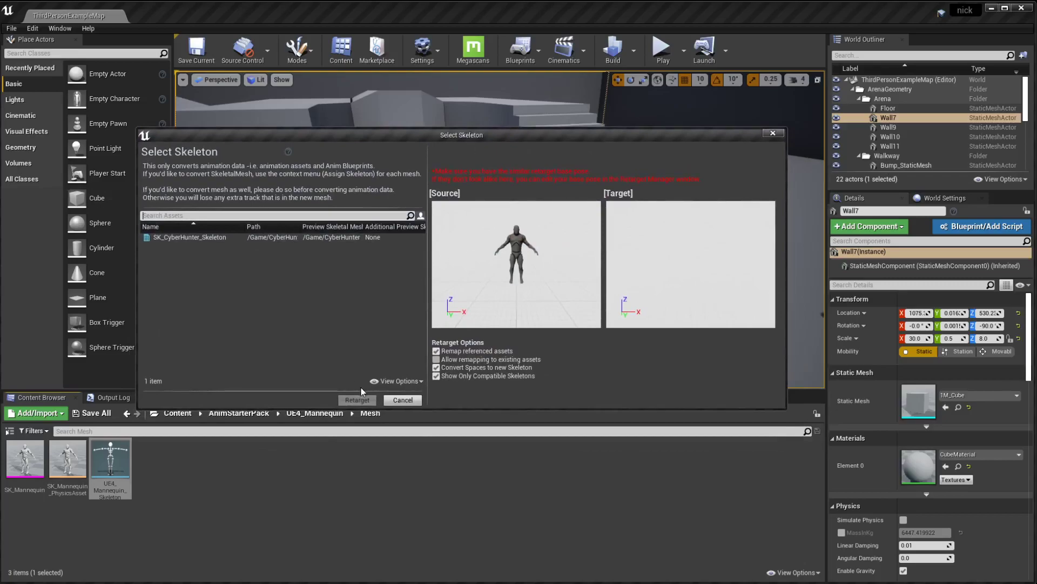
pyautogui.click(176, 238)
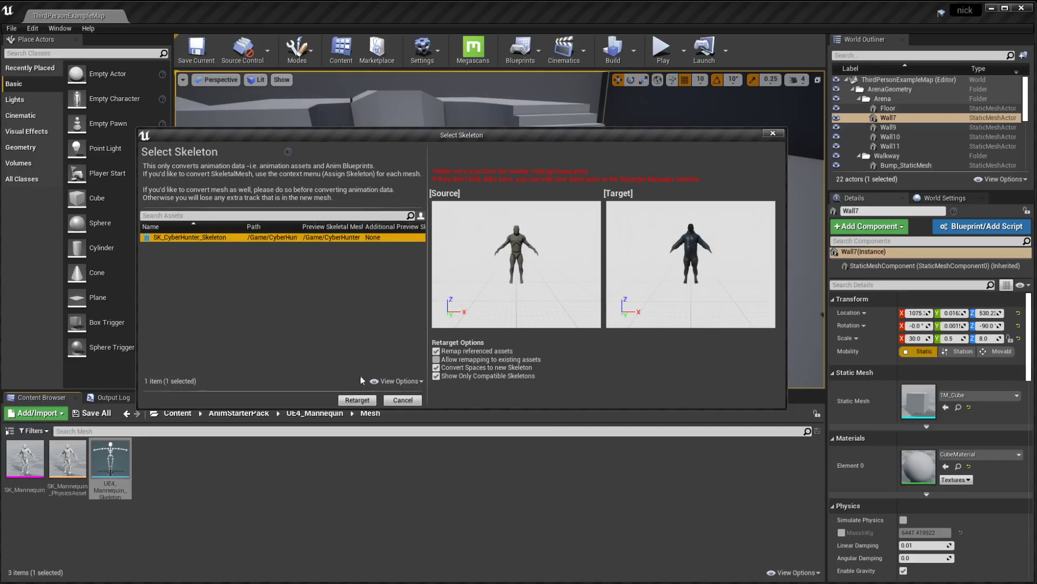
pyautogui.click(357, 400)
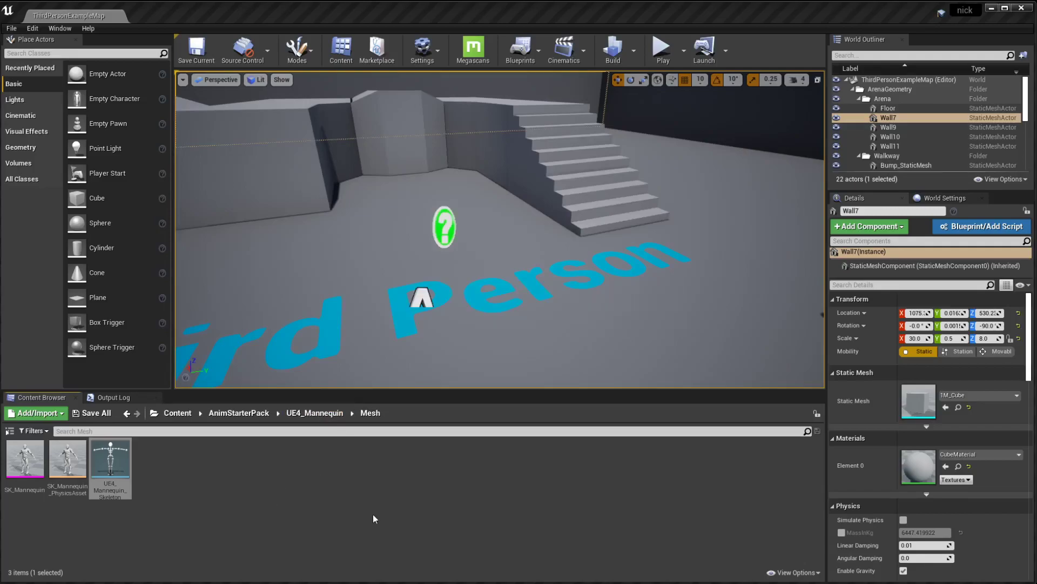
# Save all modified assets and review the retargeted animation sequences and anim blueprint in the AnimStarterPack folder
pyautogui.hotkey('ctrl', 'shift', 's')
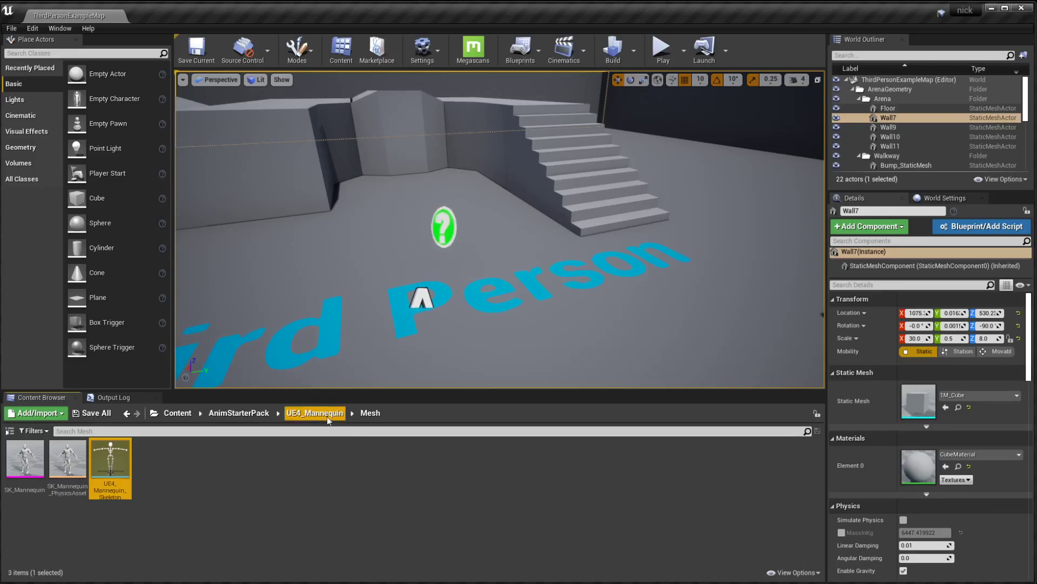
pyautogui.click(239, 412)
pyautogui.scroll(-5, 324, 486)
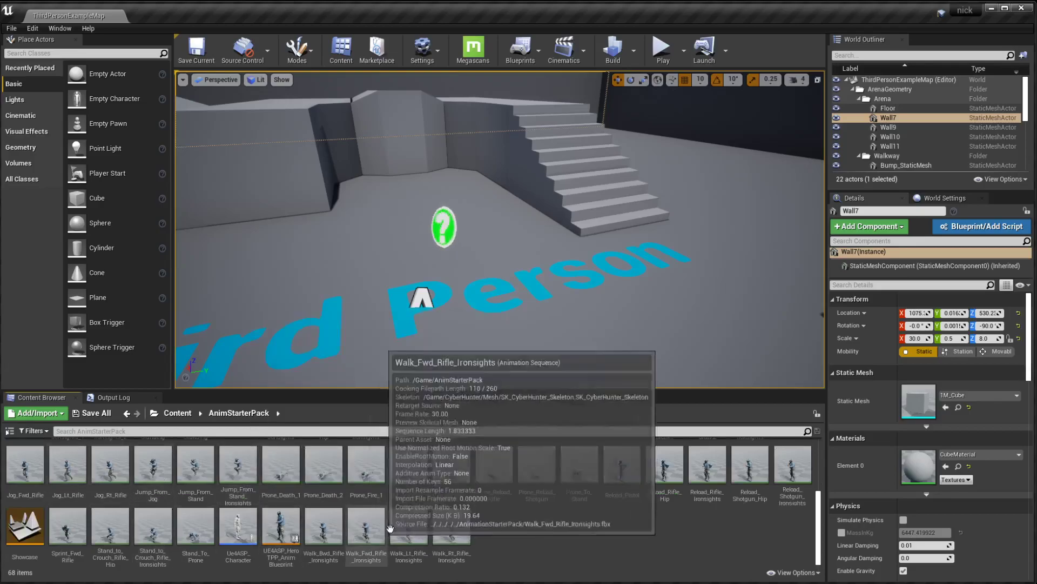
pyautogui.scroll(5, 293, 503)
pyautogui.scroll(-5, 113, 506)
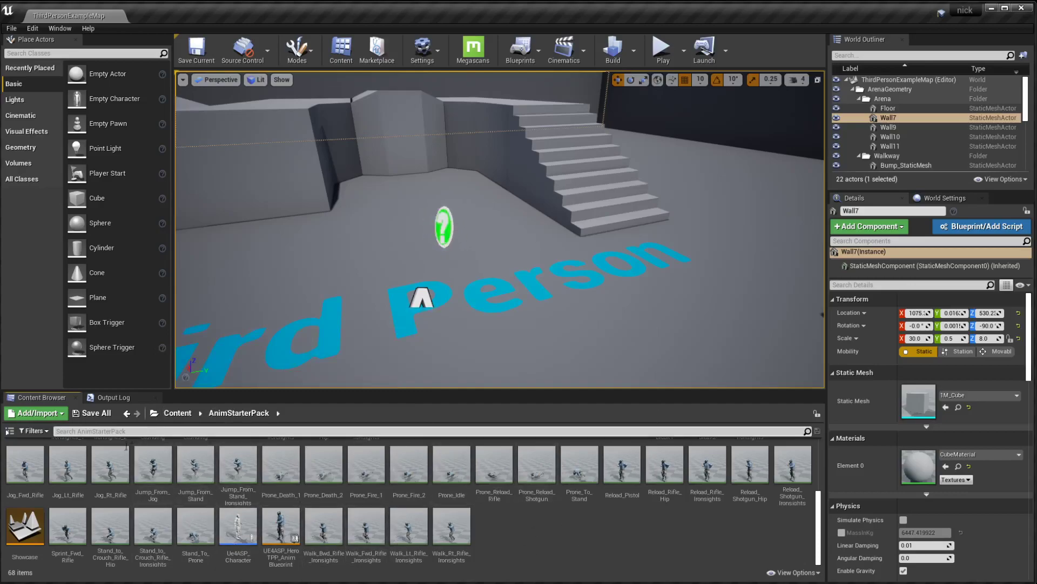
pyautogui.moveTo(402, 519)
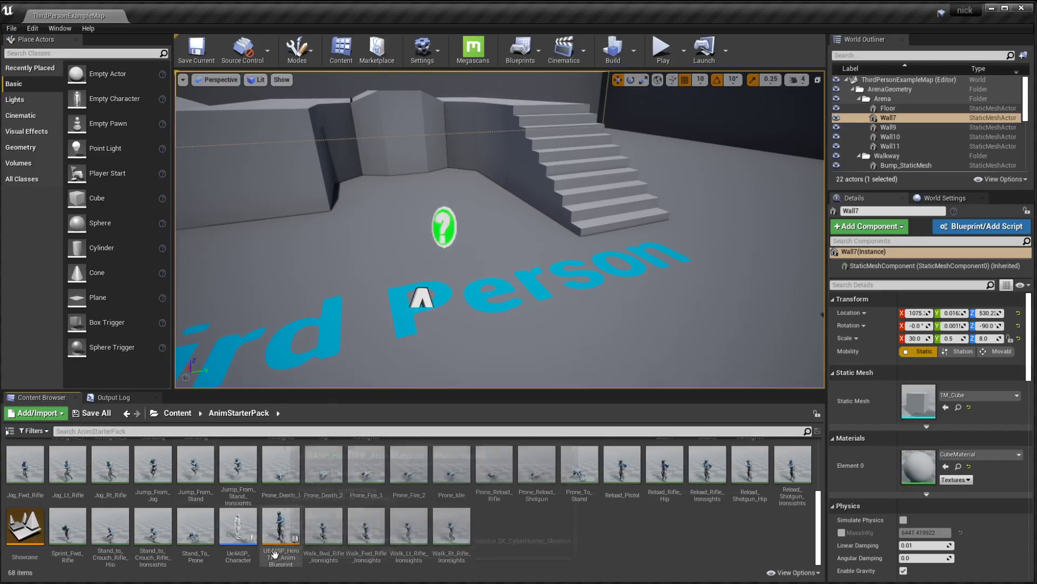
pyautogui.moveTo(284, 561)
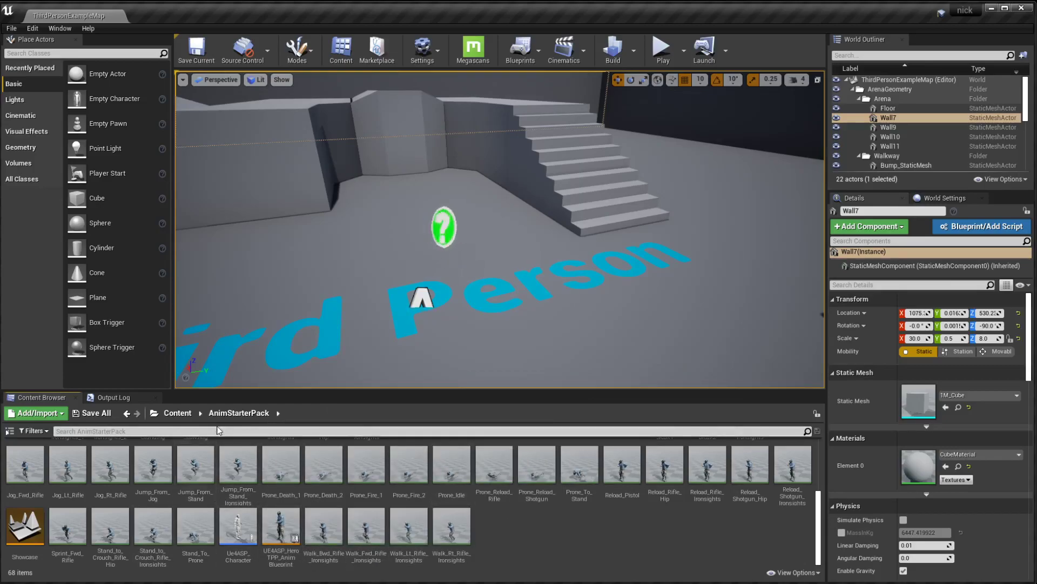
# Open the ThirdPersonCharacter blueprint from the Content > ThirdPersonBP > Blueprints folder
pyautogui.click(177, 413)
pyautogui.click(230, 468)
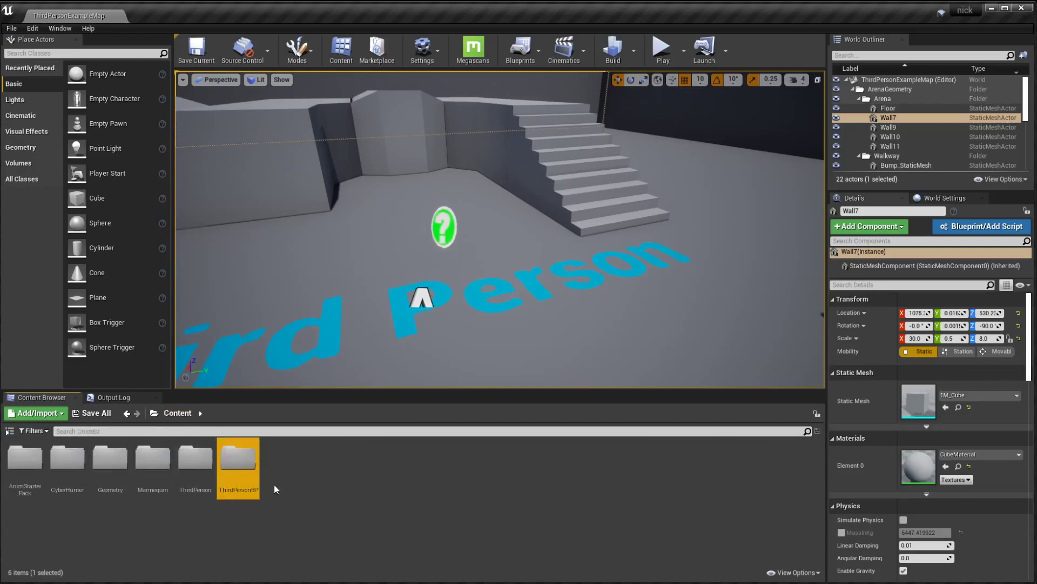
pyautogui.doubleClick(237, 460)
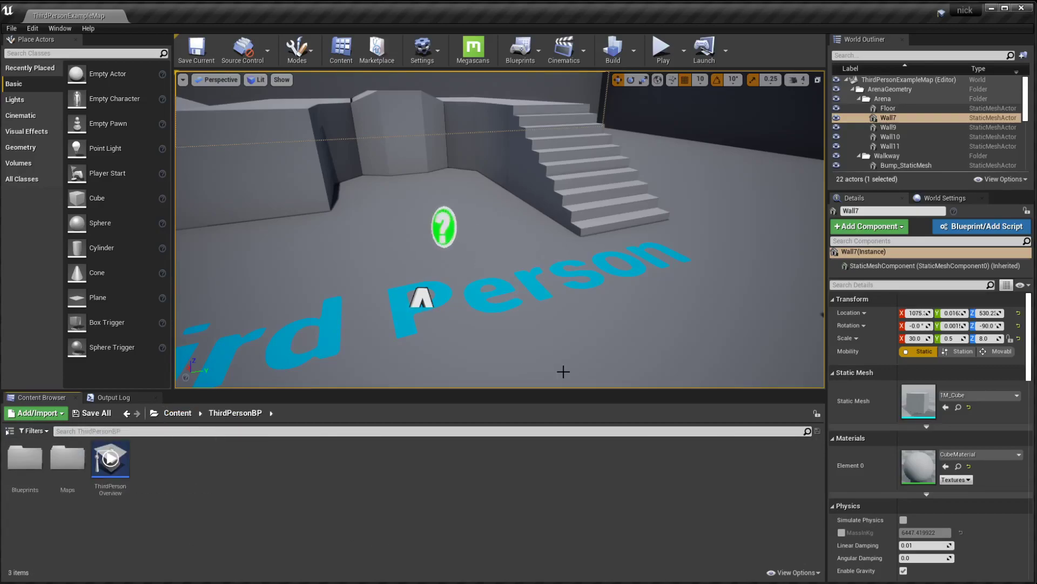
pyautogui.doubleClick(25, 458)
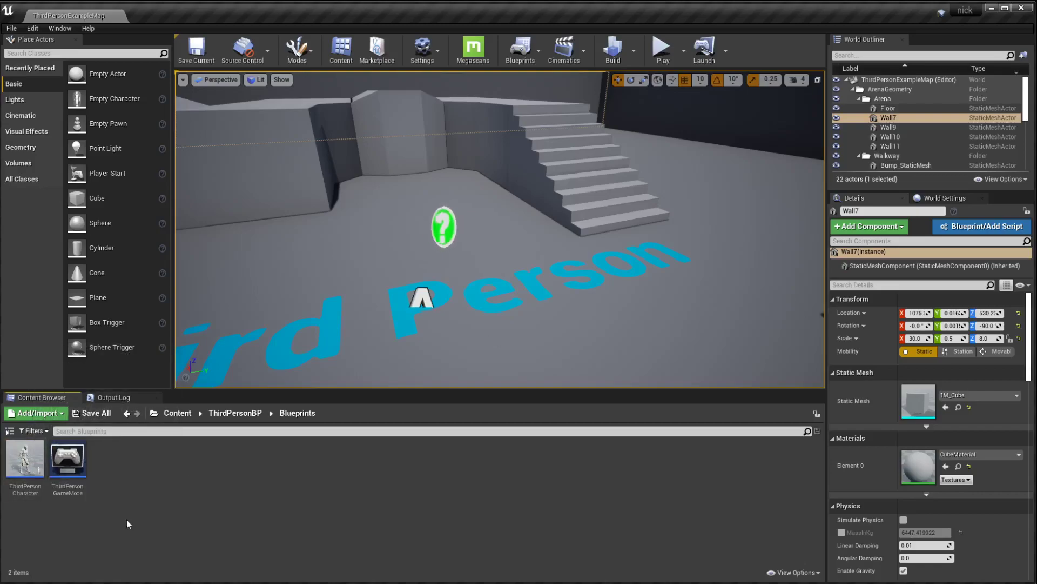
pyautogui.doubleClick(23, 464)
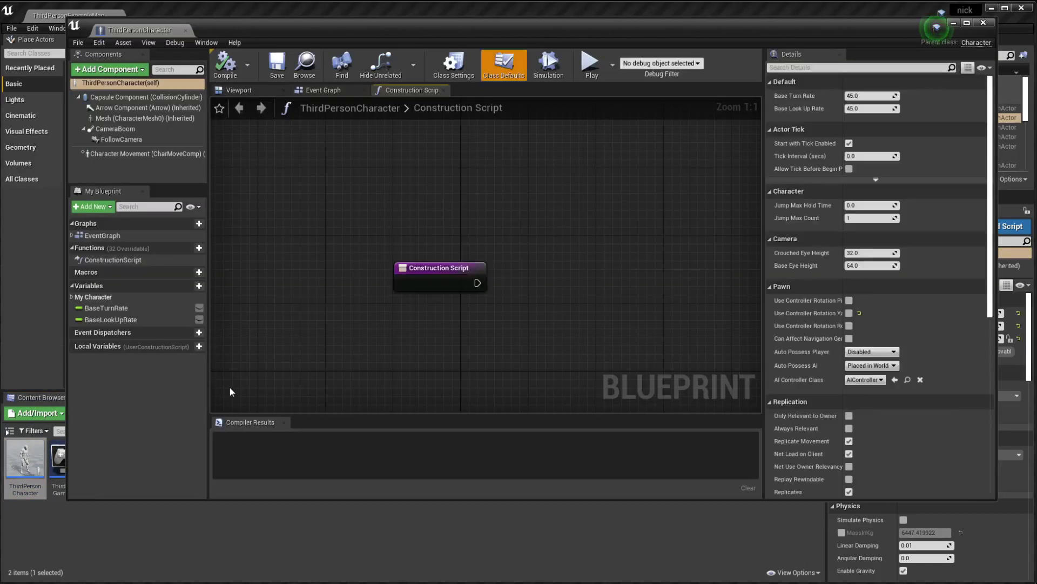
# Set the skeletal mesh of the ThirdPersonCharacter blueprint's Mesh component to SK_CyberHunter
pyautogui.click(258, 88)
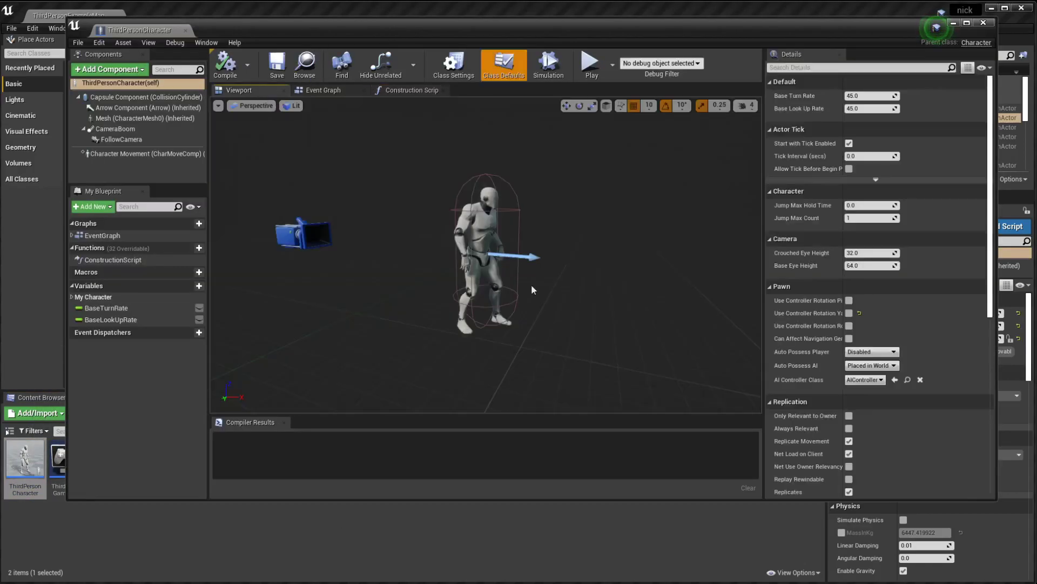
pyautogui.keyDown('alt'); pyautogui.moveTo(550, 255); pyautogui.dragTo(486, 260); pyautogui.keyUp('alt')
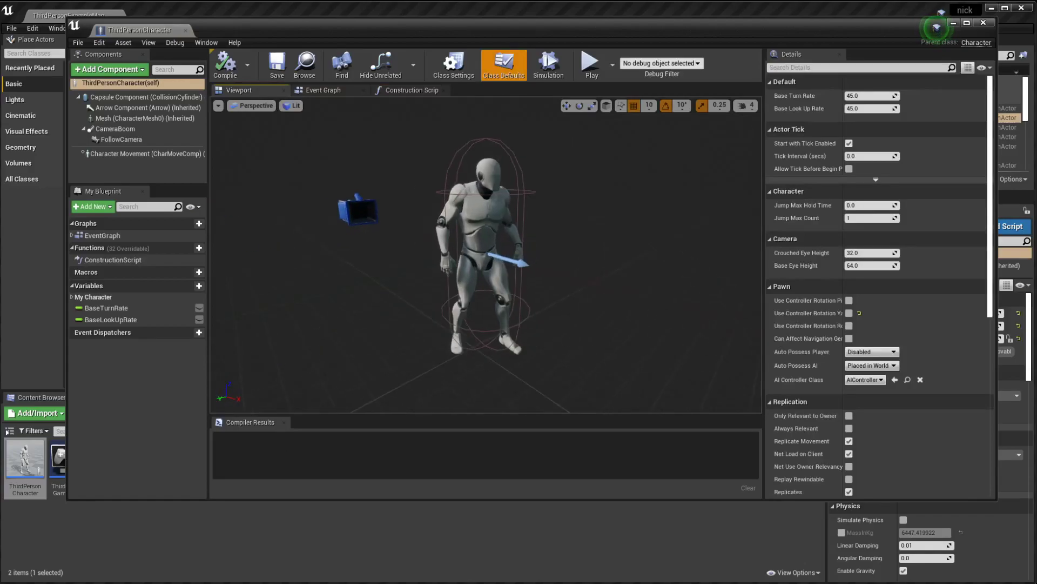
pyautogui.click(497, 286)
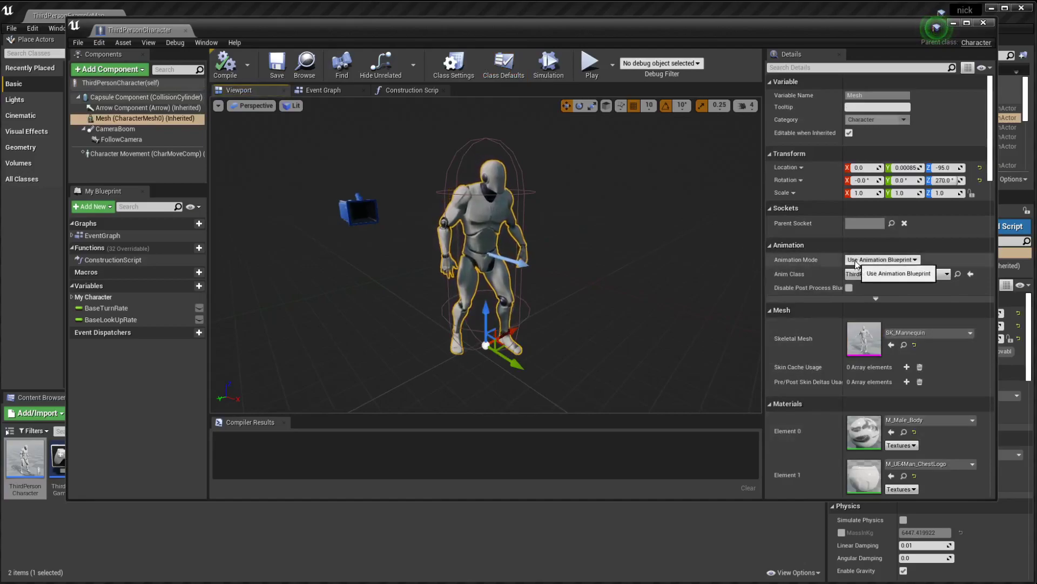
pyautogui.click(892, 332)
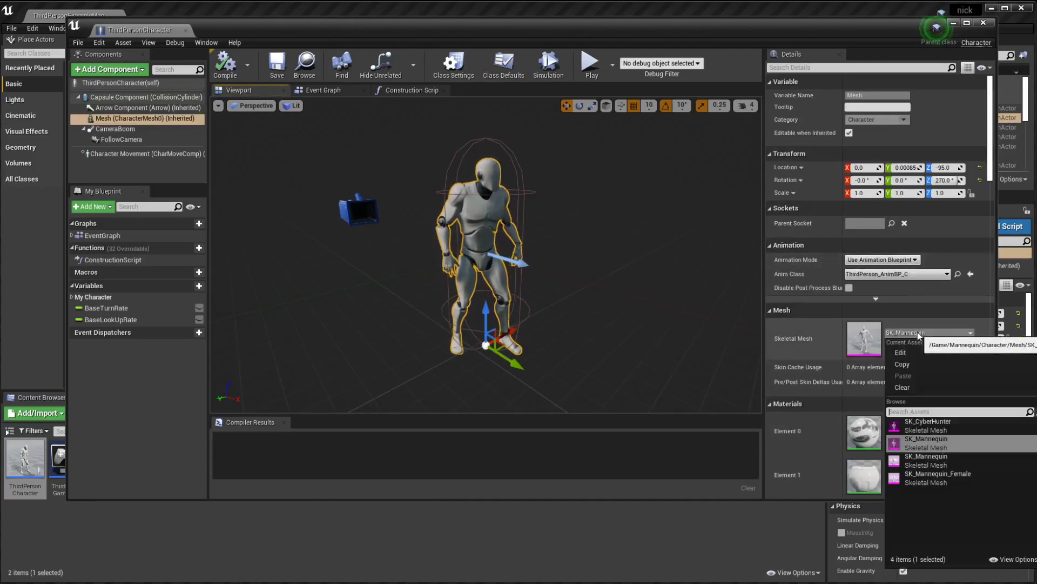
pyautogui.click(928, 426)
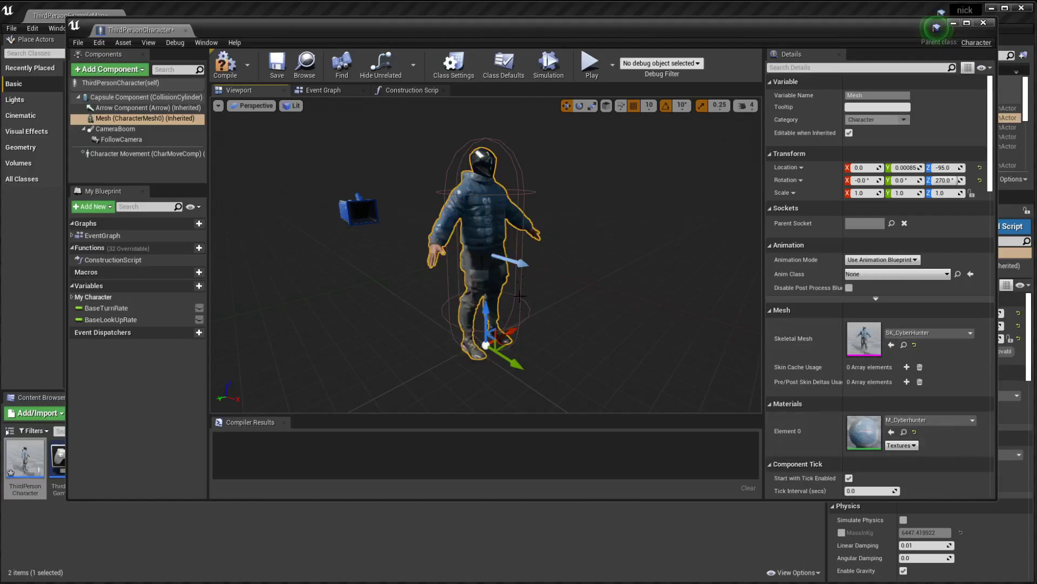
# Set the Mesh component's Anim Class to UE4ASP_HeroTPP_AnimBlueprint and check the character's pose in the blueprint viewport
pyautogui.click(883, 275)
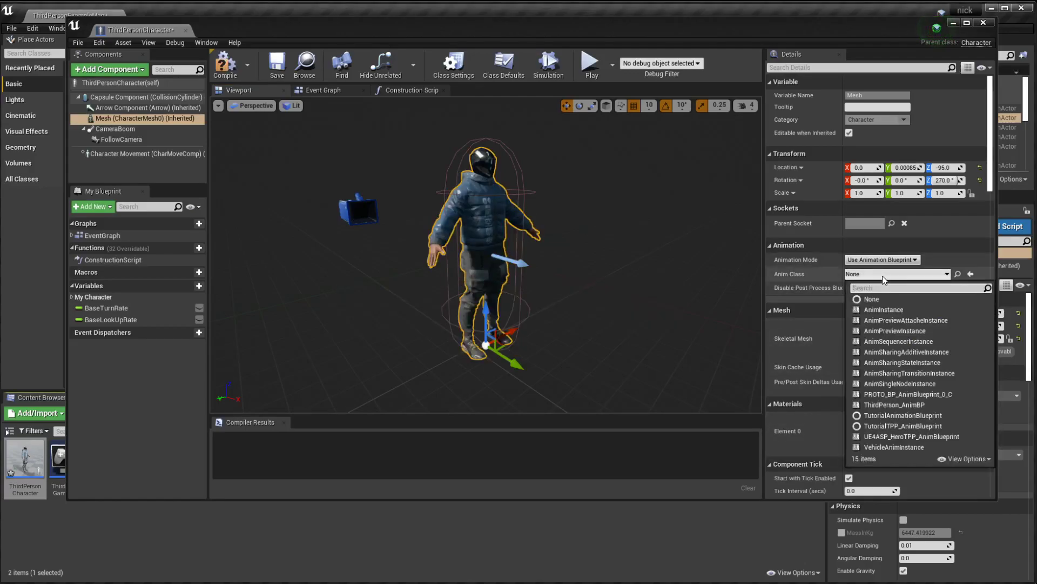
pyautogui.click(897, 437)
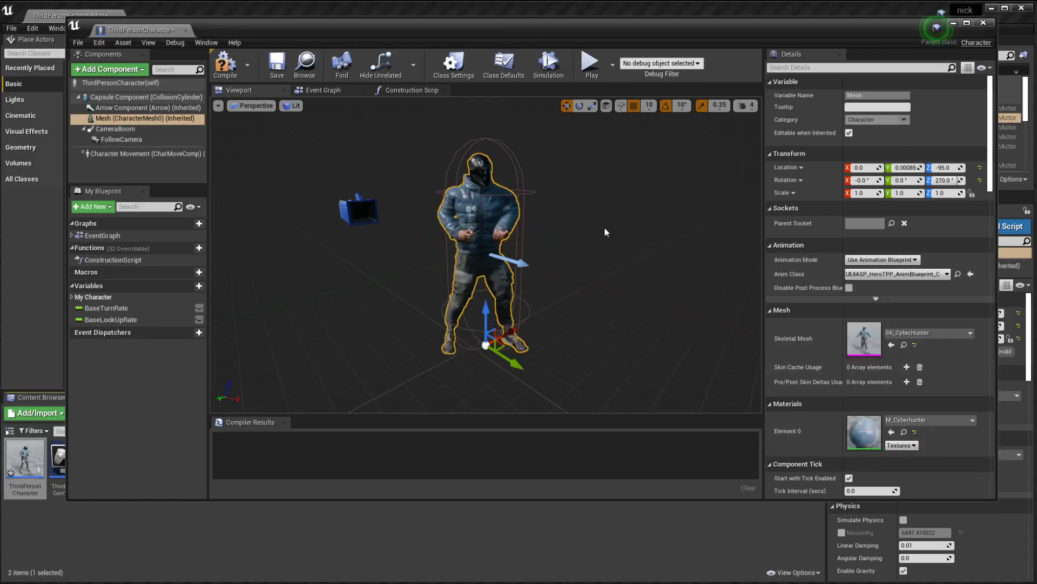
pyautogui.moveTo(599, 238)
pyautogui.keyDown('alt'); pyautogui.mouseDown()
pyautogui.moveTo(443, 238)
pyautogui.moveTo(589, 238)
pyautogui.mouseUp(); pyautogui.keyUp('alt')
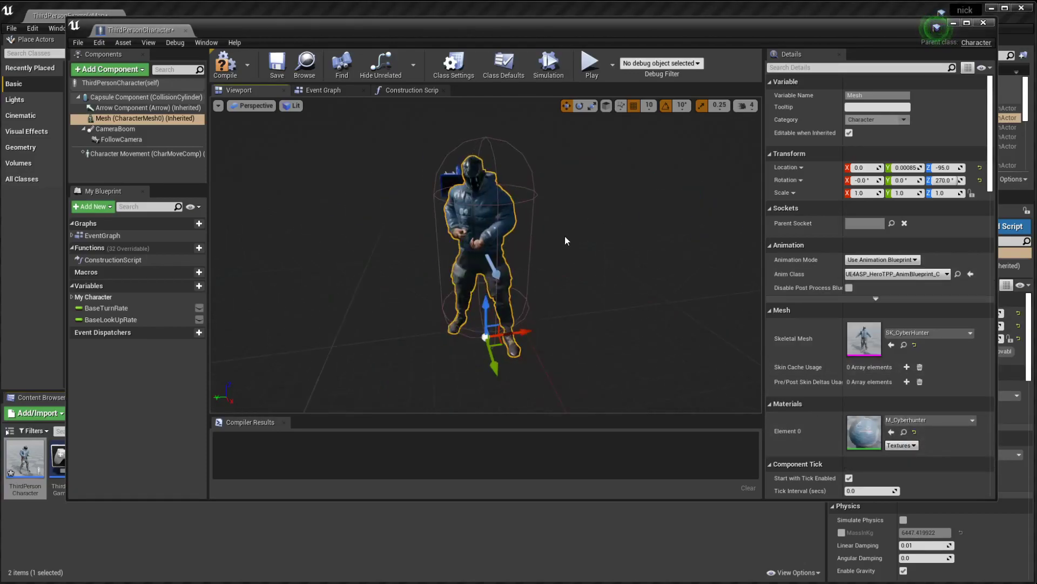
# Compile and save the ThirdPersonCharacter blueprint, then return to the level editor
pyautogui.click(225, 64)
pyautogui.click(285, 73)
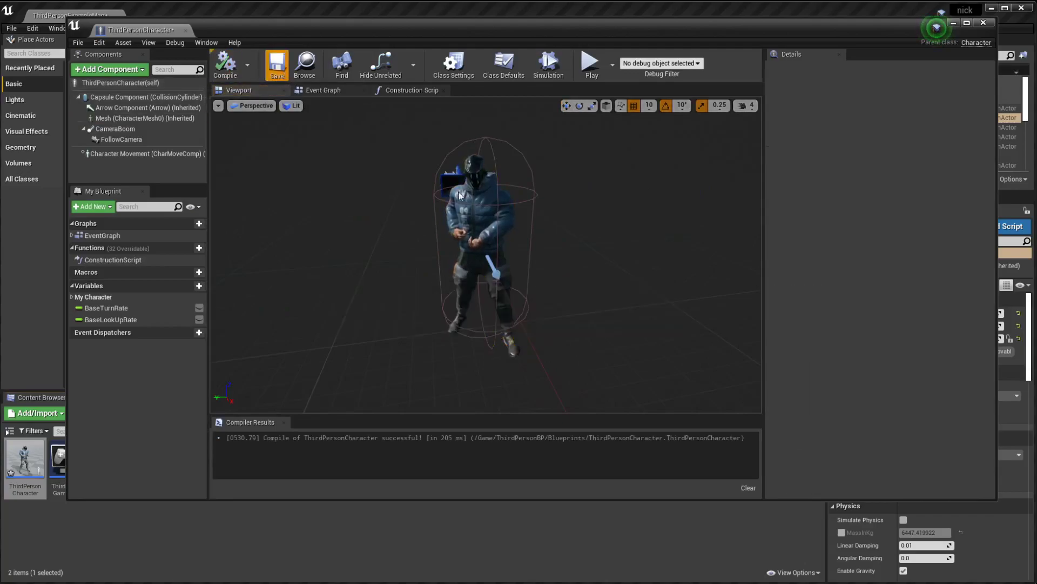
pyautogui.moveTo(649, 21); pyautogui.dragTo(637, 41)
pyautogui.click(942, 42)
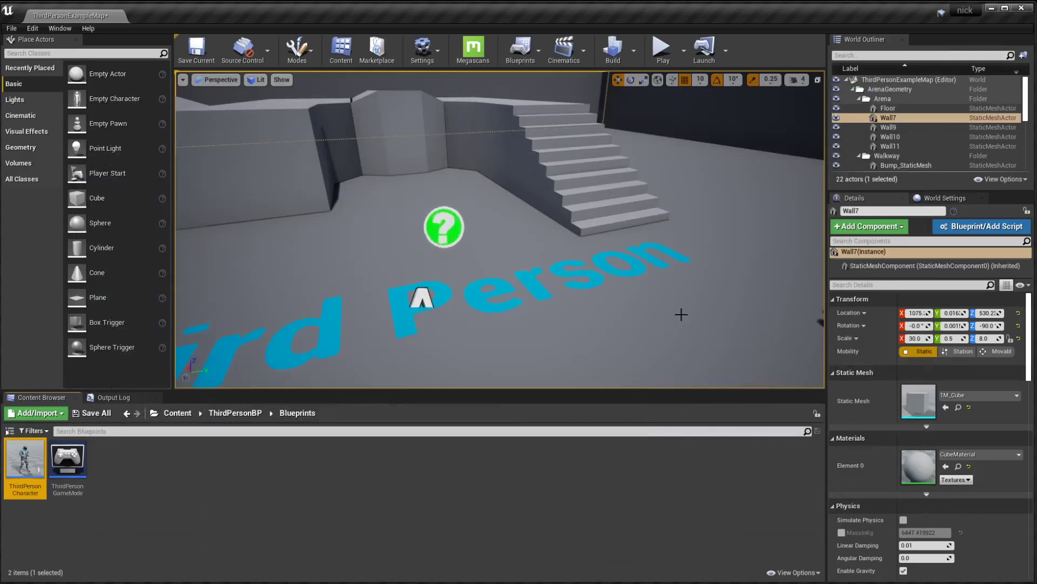
# Play the level in the editor and run the CyberHunter character around the arena, stairs and ramps to test the retargeted animations
pyautogui.click(662, 47)
pyautogui.click(626, 193)
pyautogui.press('w')
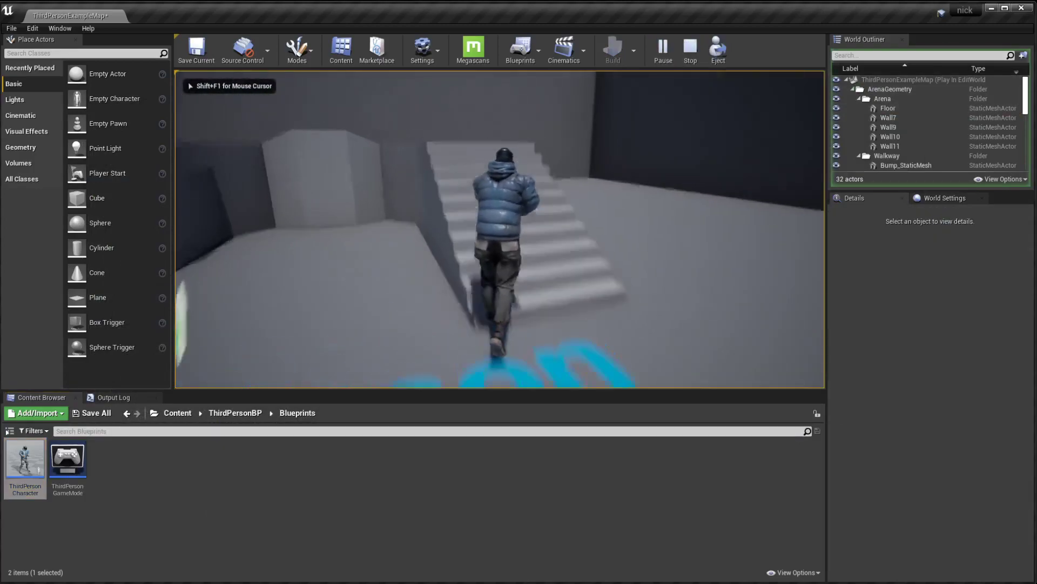
pyautogui.press('w')
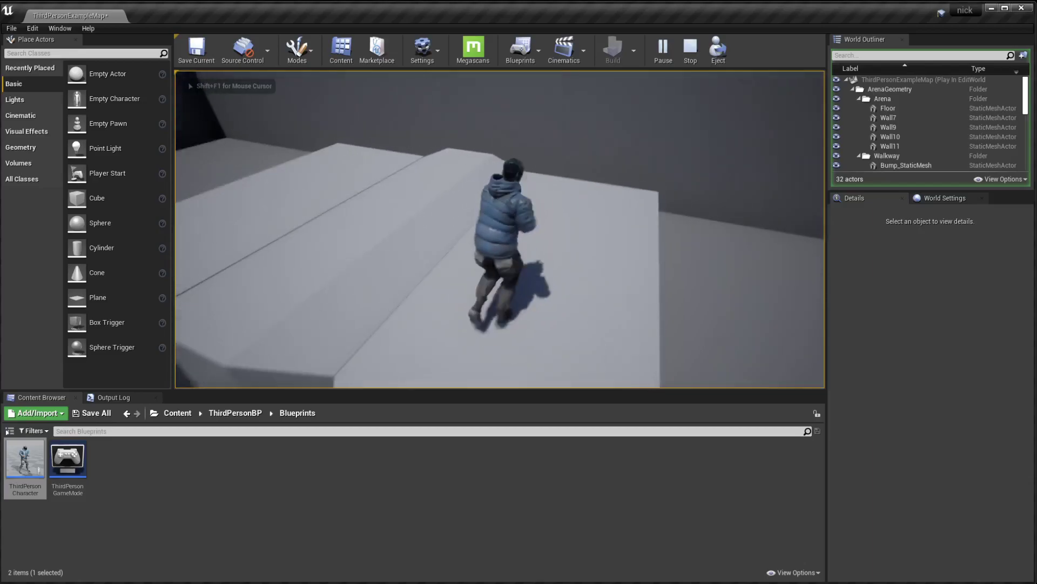
pyautogui.press('w')
pyautogui.press('w')
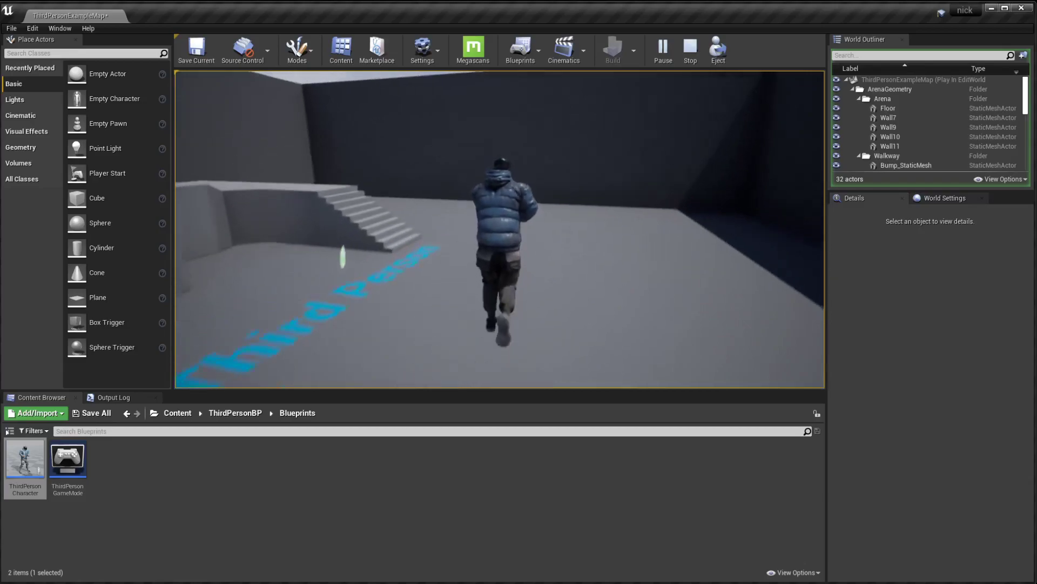
pyautogui.press('w')
pyautogui.press('w')
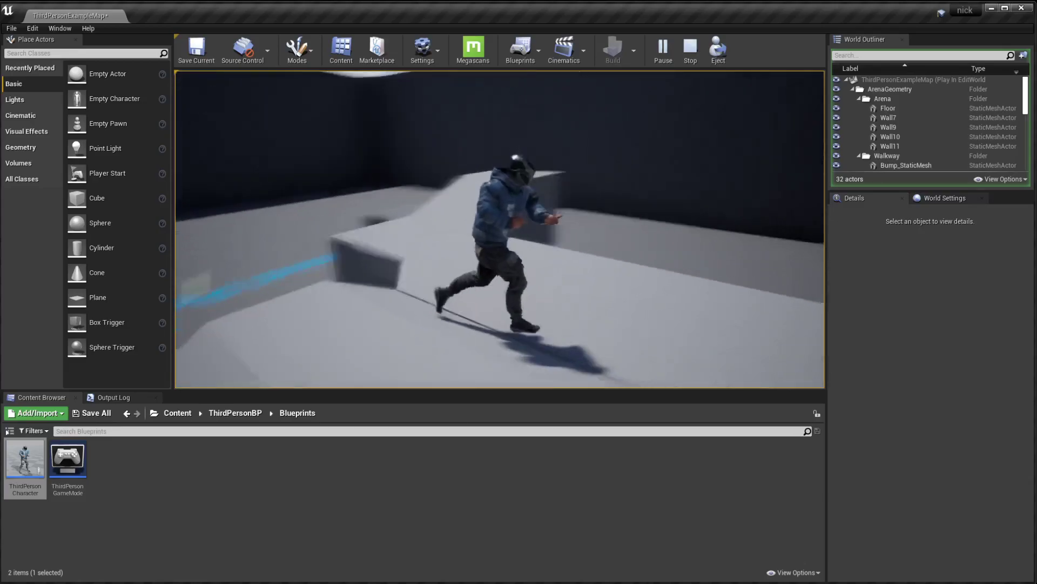
pyautogui.press('w')
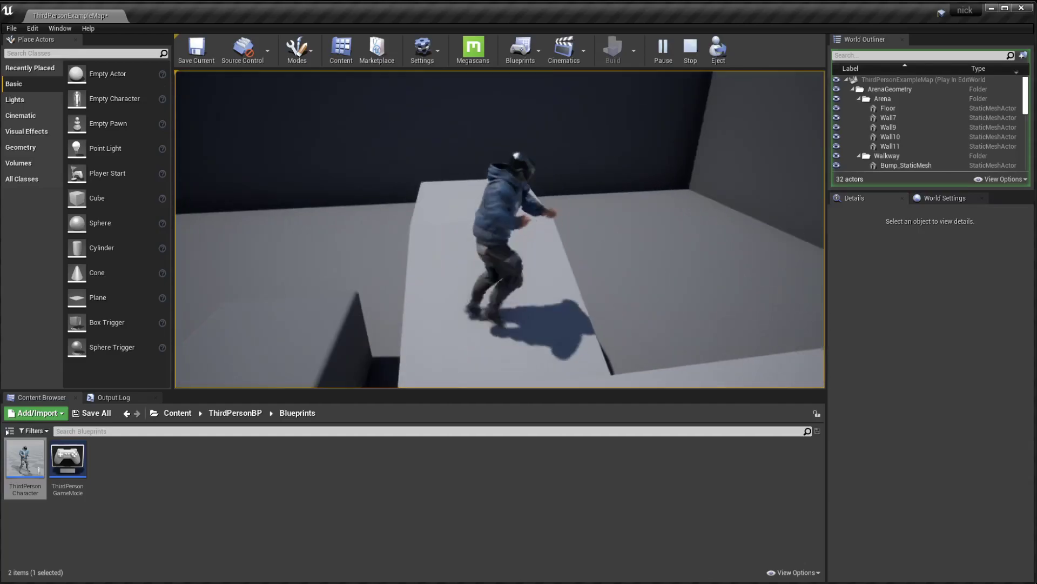
pyautogui.press('w')
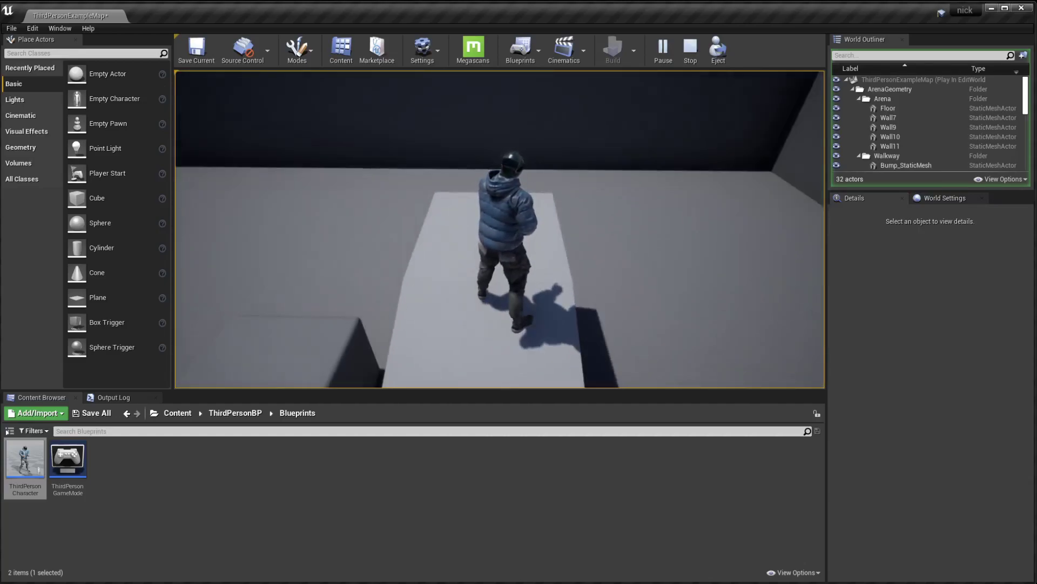
pyautogui.press('w')
pyautogui.press('w')
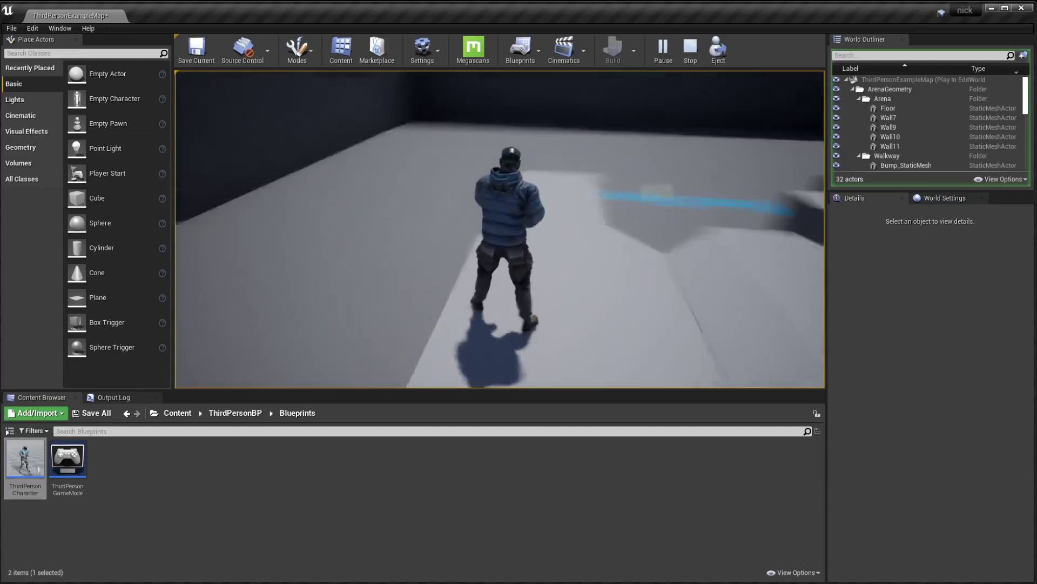
pyautogui.press('w')
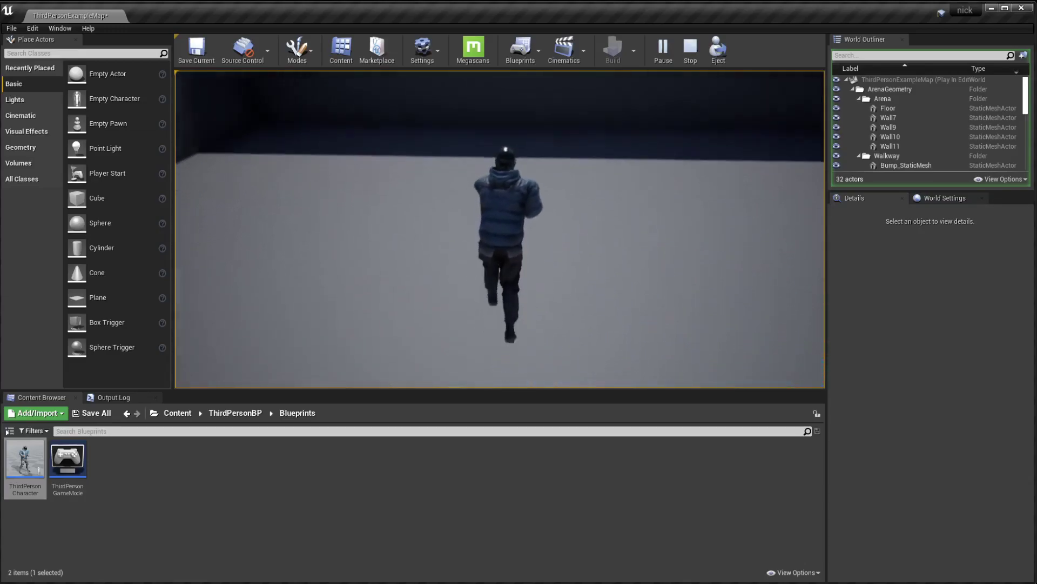
pyautogui.press('w')
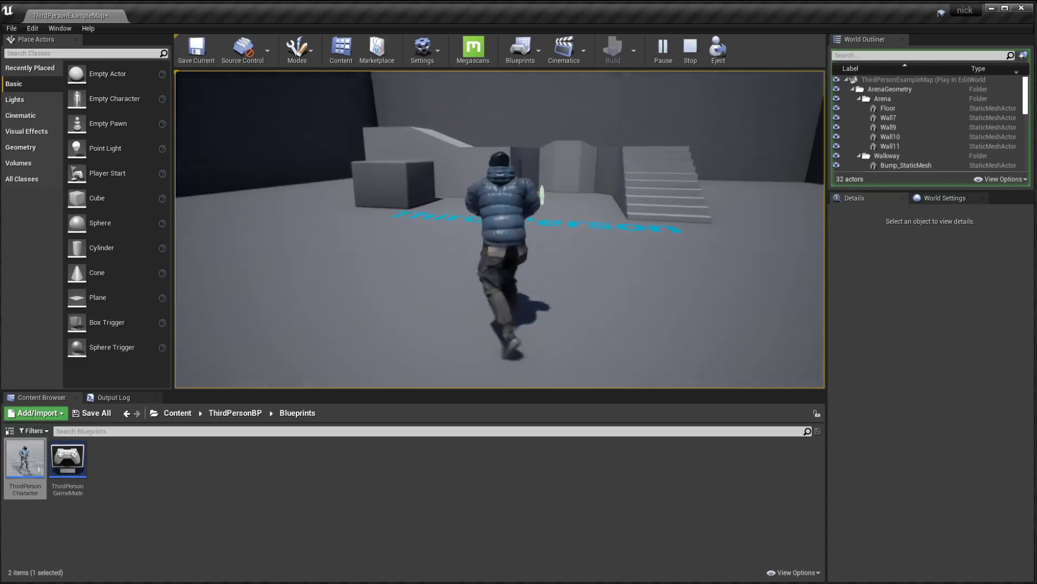
pyautogui.press('w')
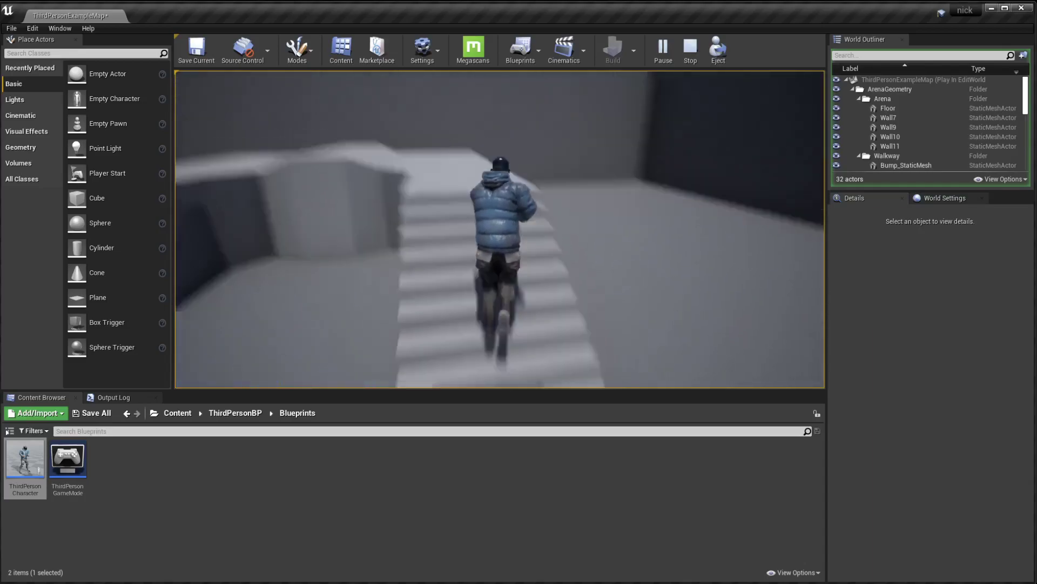
pyautogui.press('w')
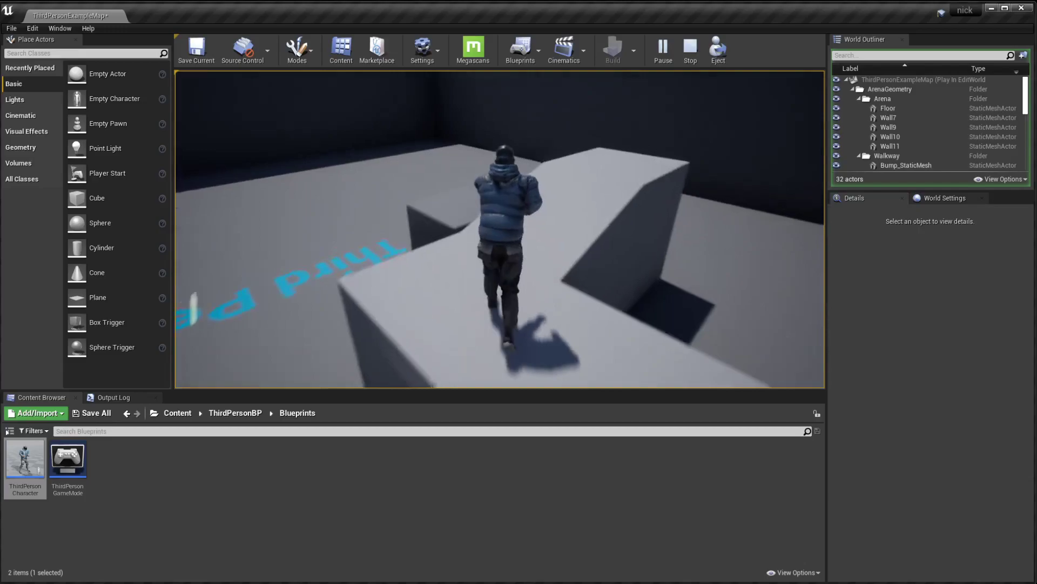
pyautogui.press('w')
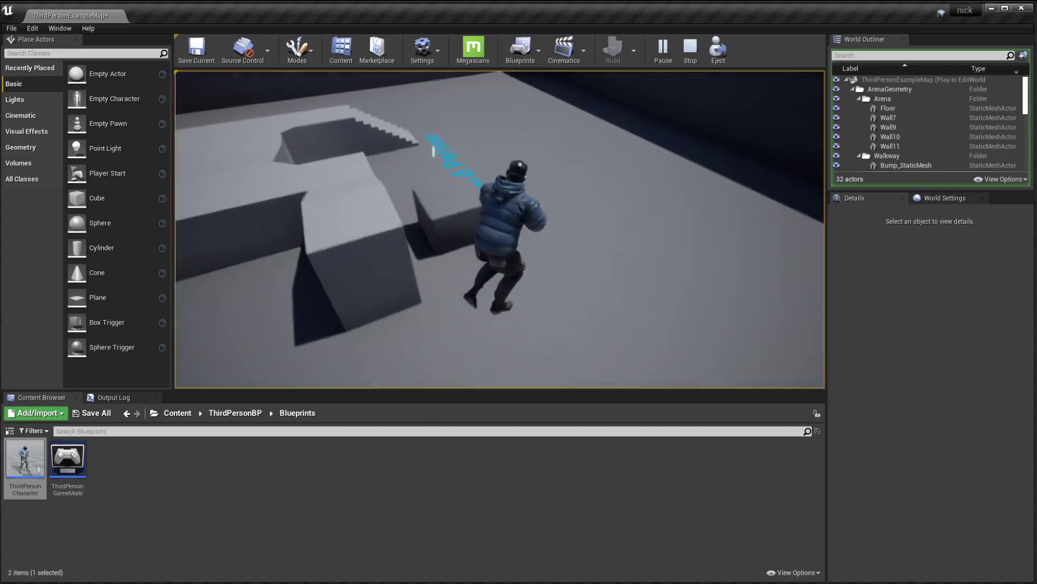
pyautogui.press('w')
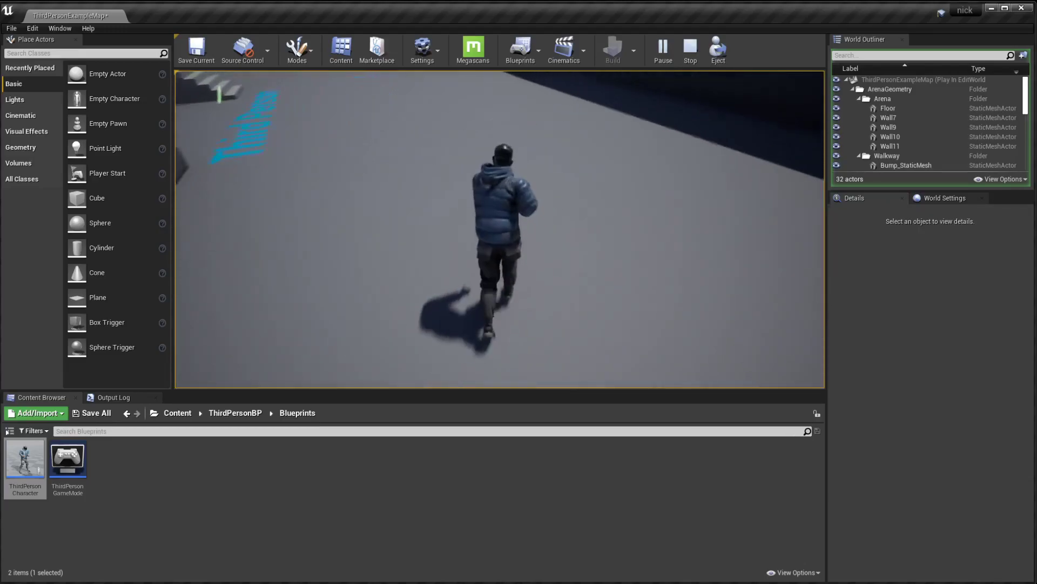
pyautogui.press('w')
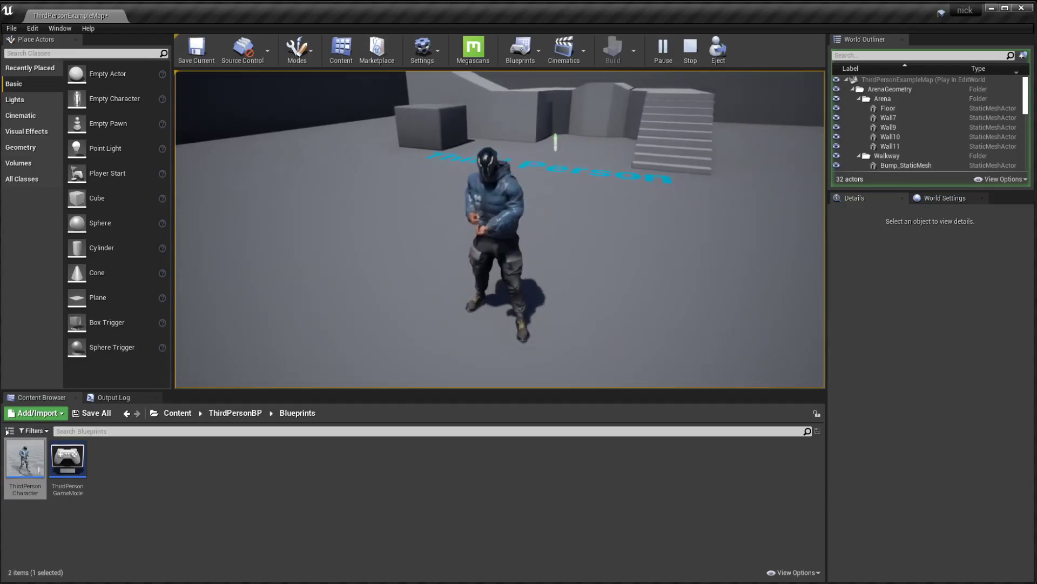
pyautogui.press('w')
pyautogui.press('w')
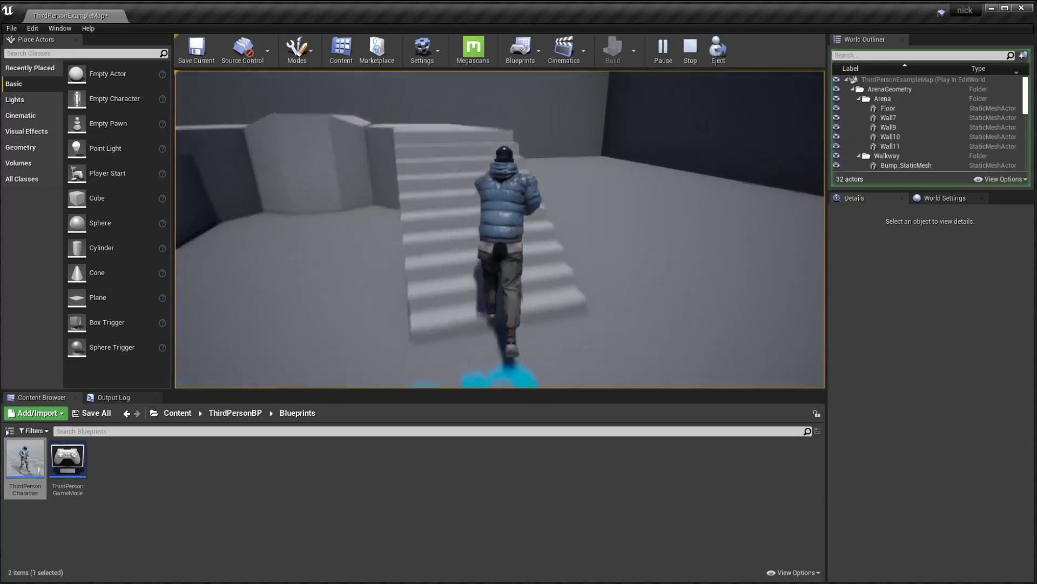
pyautogui.press('w')
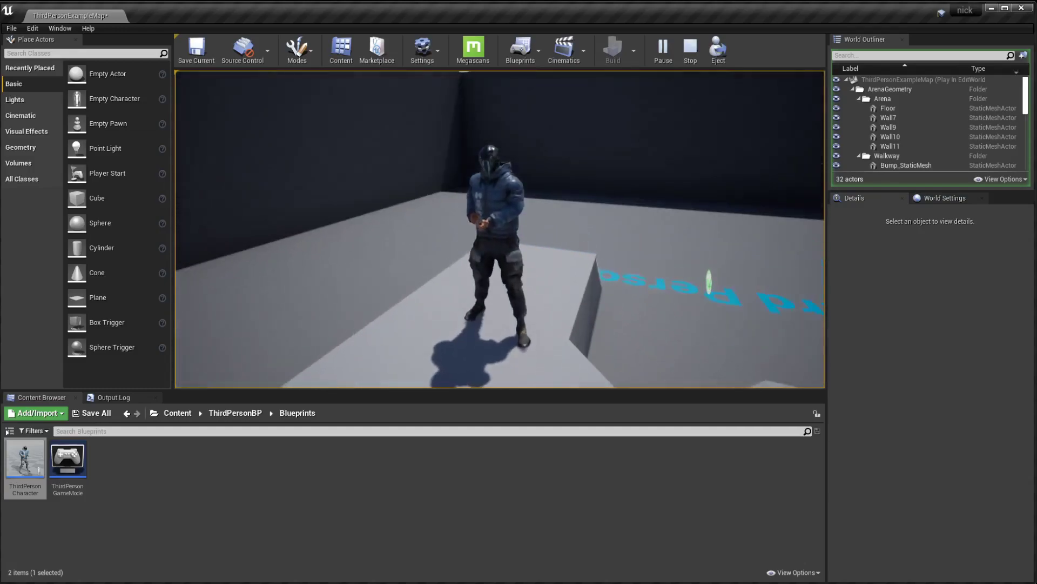
# Run and jump the CyberHunter character around the arena to test its movement animations, and end the play session
pyautogui.press('w')
pyautogui.press('w')
pyautogui.press('space')
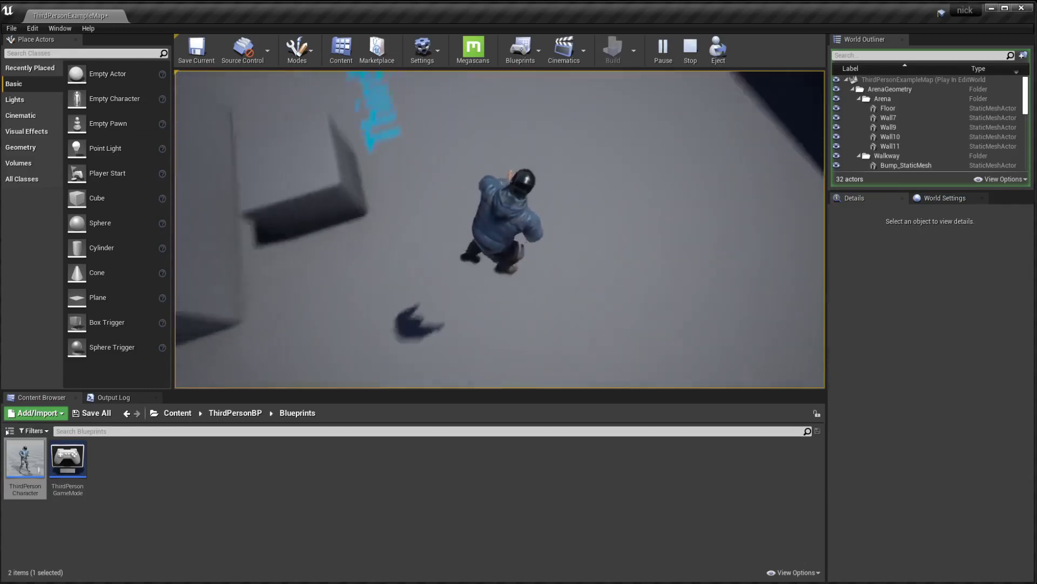
pyautogui.press('w')
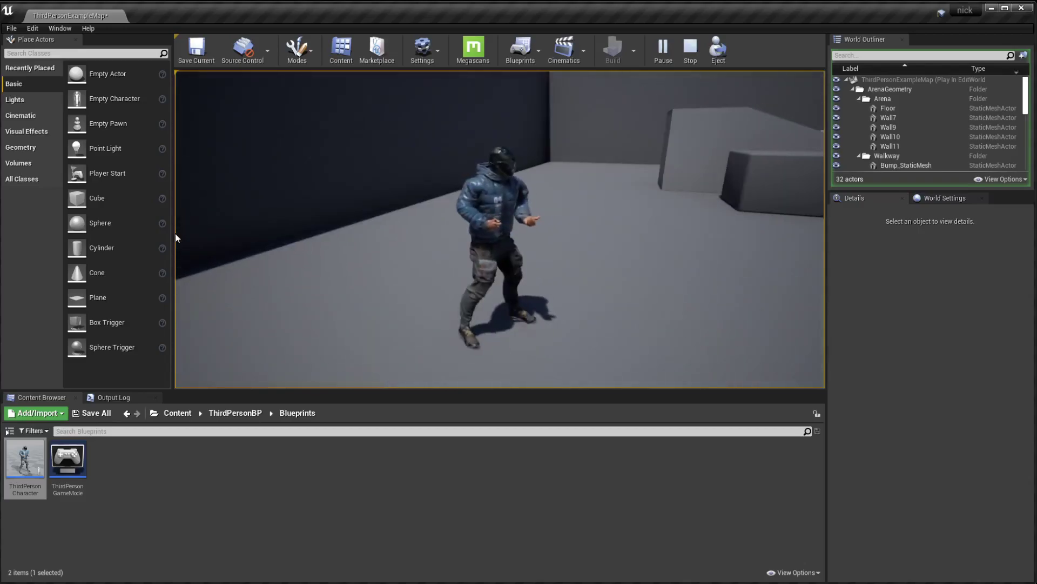
pyautogui.press('Escape')
# Reopen the ThirdPersonCharacter blueprint and add a Cube component named "we"
pyautogui.doubleClick(15, 457)
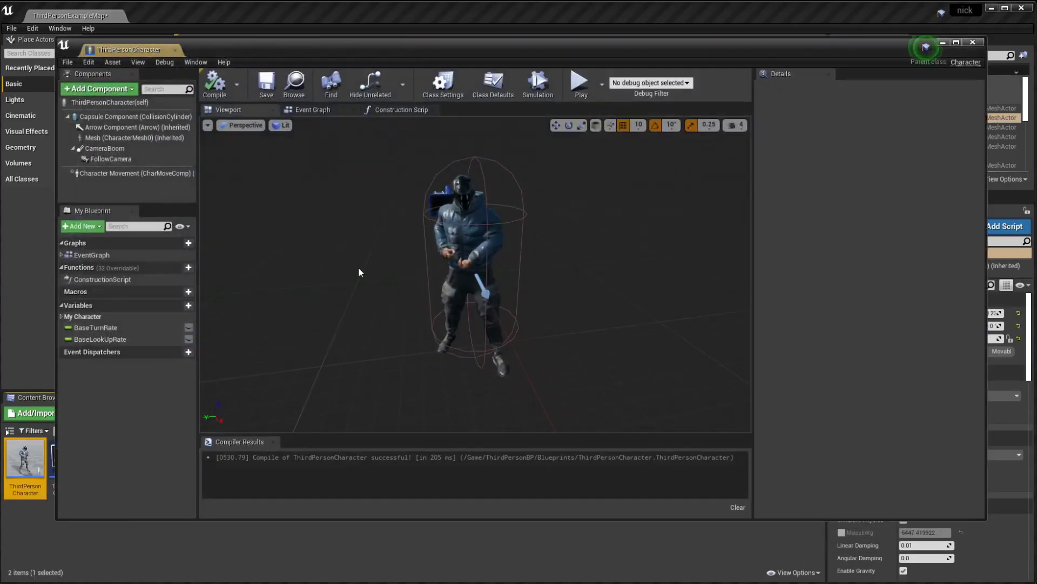
pyautogui.click(111, 90)
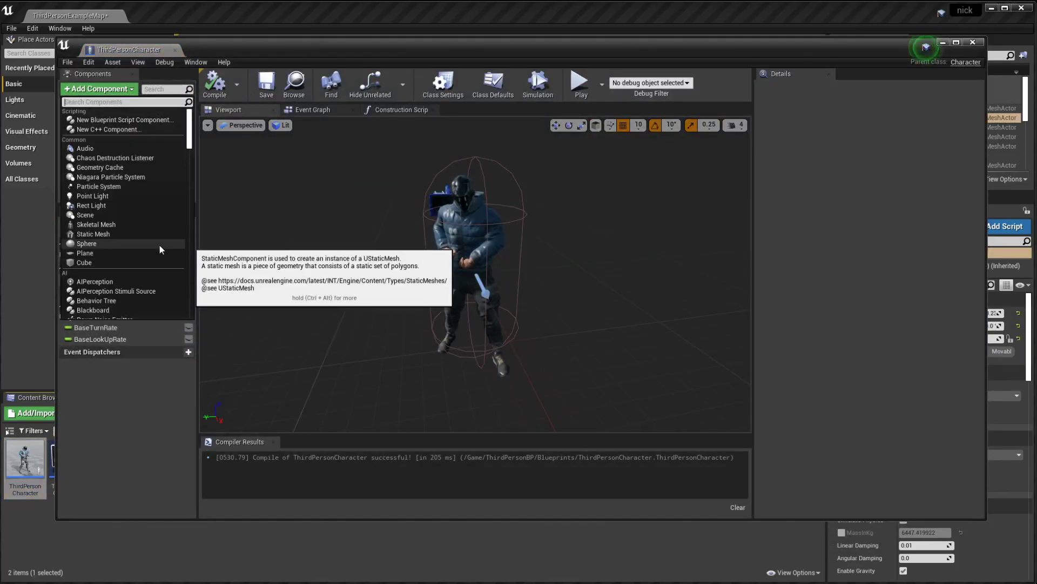
pyautogui.click(117, 262)
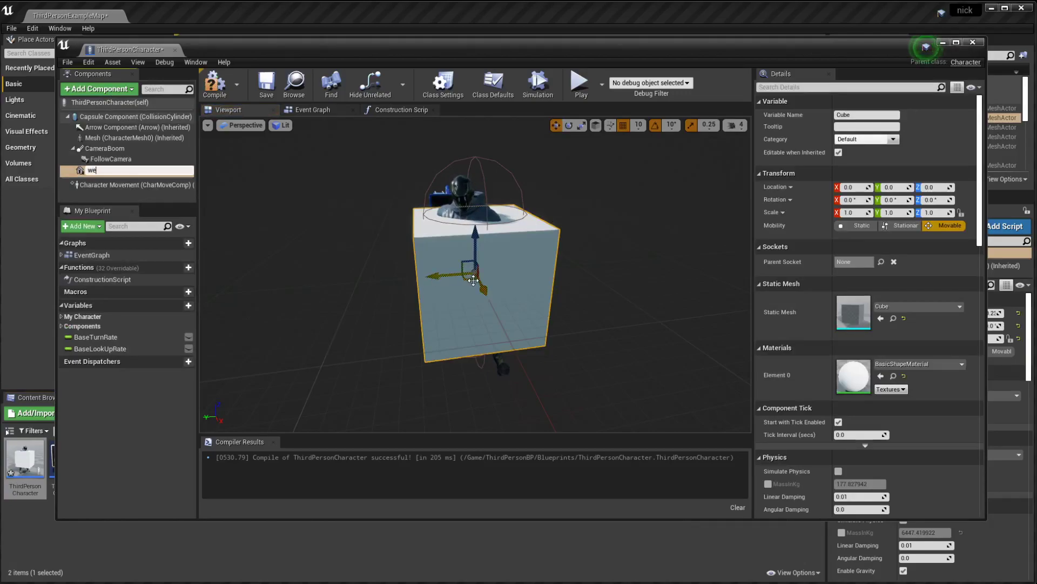
# Scale the cube into a thin bar with Y and Z scale 0.0375 and place it beside the character at Y 30
pyautogui.moveTo(441, 277); pyautogui.dragTo(316, 288)
pyautogui.press('e')
pyautogui.press('r')
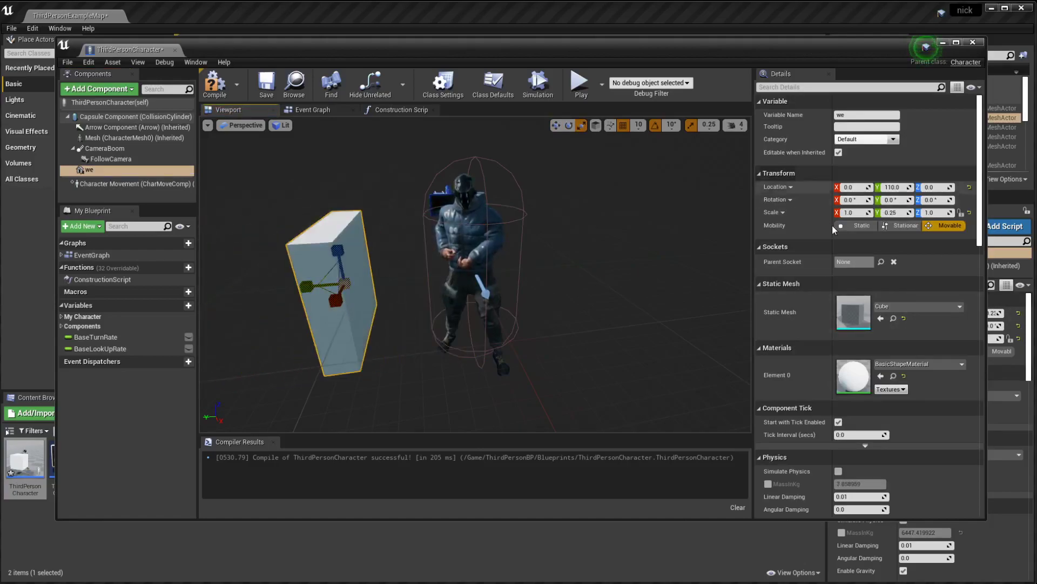
pyautogui.moveTo(892, 213)
pyautogui.mouseDown()
pyautogui.moveTo(871, 212)
pyautogui.moveTo(912, 212)
pyautogui.moveTo(898, 213)
pyautogui.mouseUp()
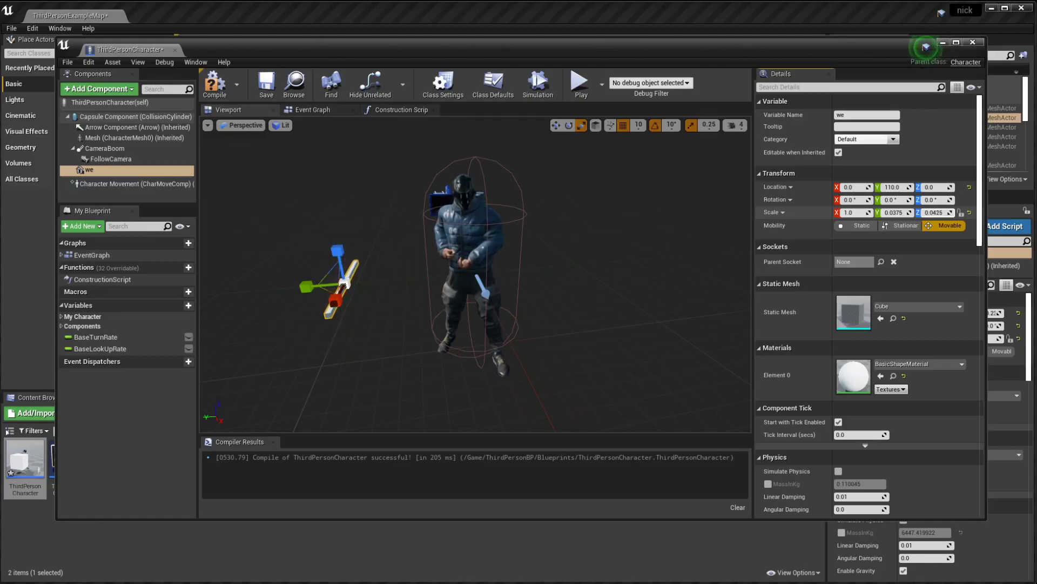
pyautogui.keyDown('alt'); pyautogui.moveTo(332, 319); pyautogui.dragTo(460, 319); pyautogui.keyUp('alt')
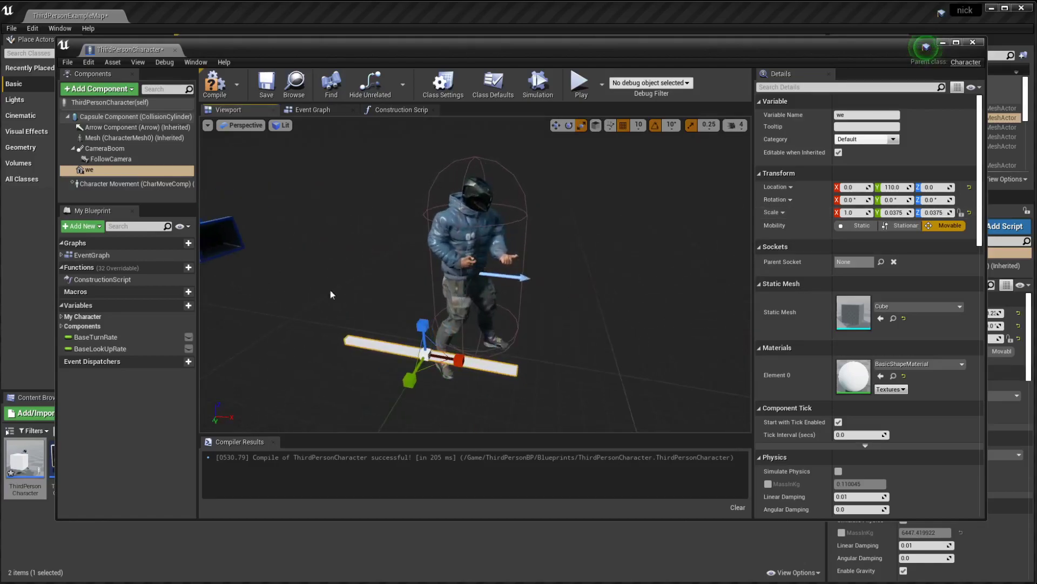
pyautogui.moveTo(416, 369); pyautogui.dragTo(508, 278)
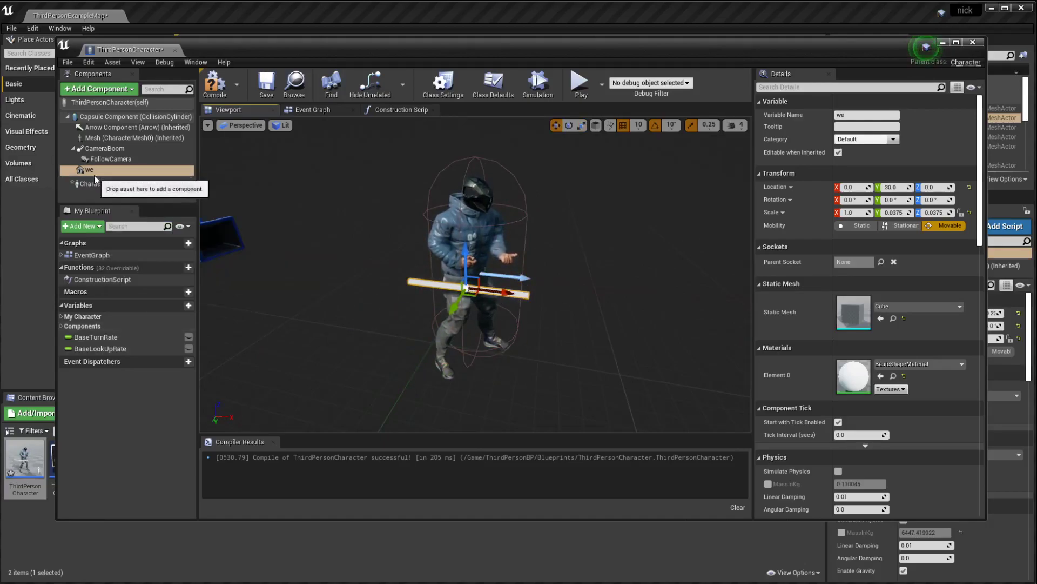
# Parent the bar component to the character's Mesh component and attach it to the hand_r socket
pyautogui.moveTo(95, 170); pyautogui.dragTo(112, 141)
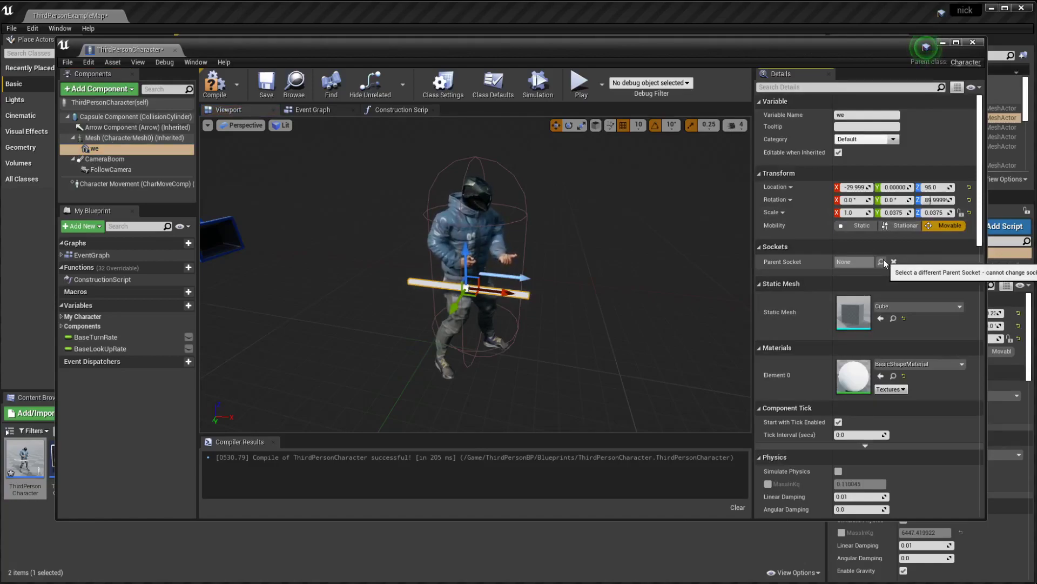
pyautogui.click(883, 262)
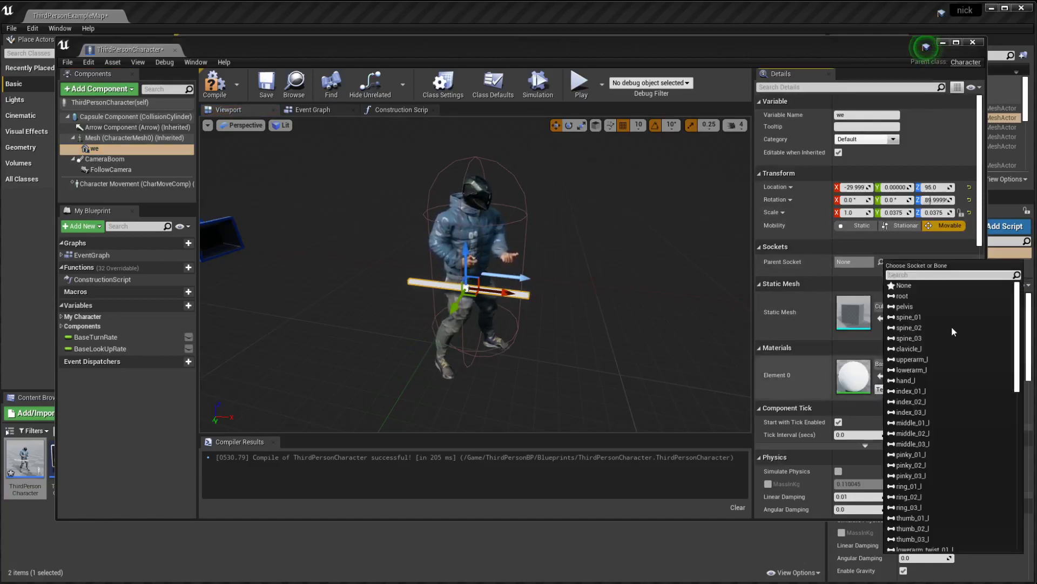
pyautogui.write(',right')
pyautogui.press('BackSpace')
pyautogui.press('BackSpace')
pyautogui.press('BackSpace')
pyautogui.press('BackSpace')
pyautogui.press('BackSpace')
pyautogui.press('BackSpace')
pyautogui.write('hand')
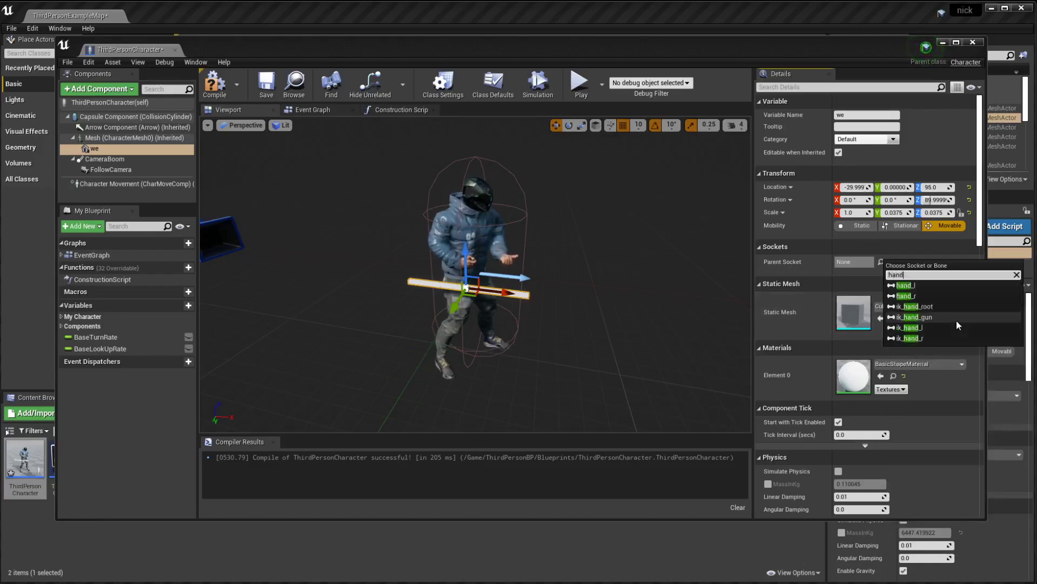
pyautogui.click(913, 296)
# Set the bar's Z location to 90 and its Z rotation to 90 degrees, undoing a trial shift along X
pyautogui.scroll(-4, 525, 200)
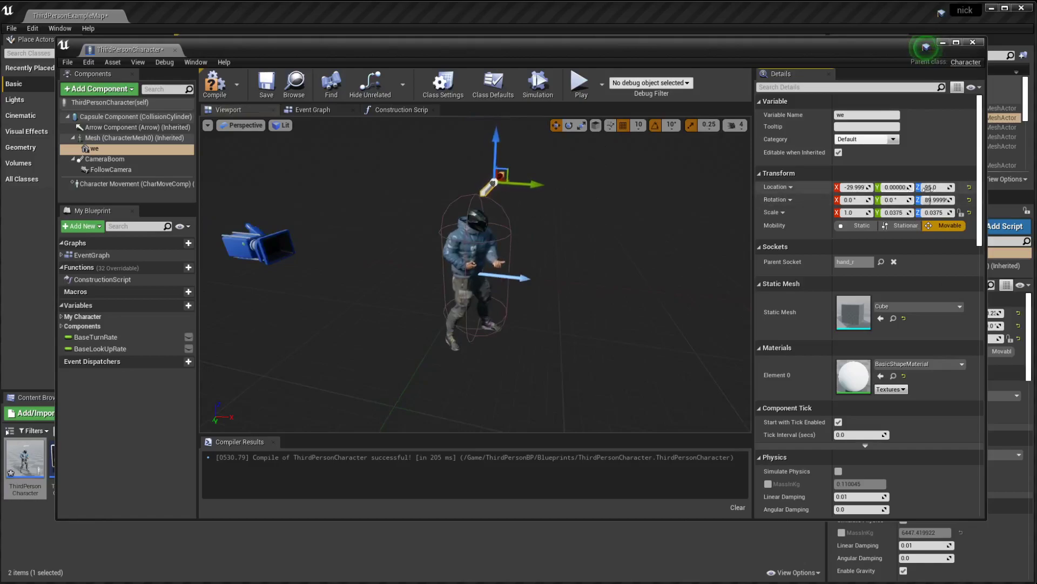
pyautogui.click(933, 187)
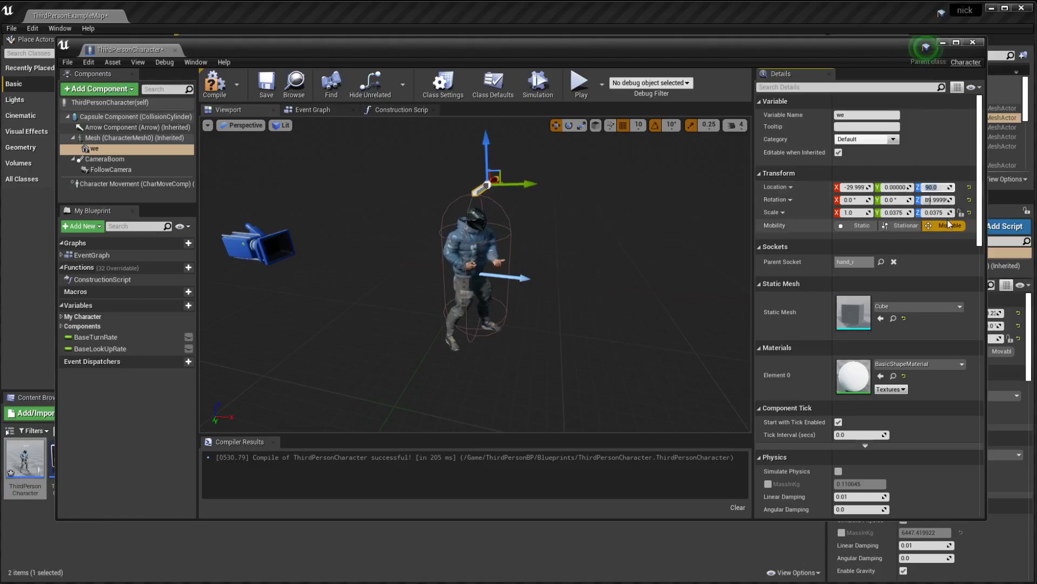
pyautogui.moveTo(854, 187); pyautogui.dragTo(879, 187)
pyautogui.hotkey('ctrl', 'z')
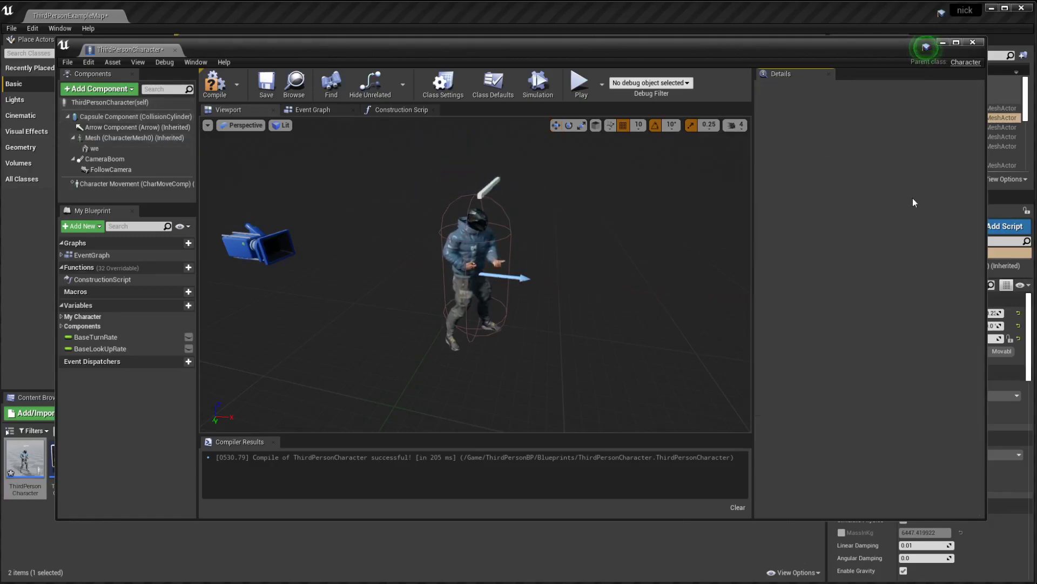
pyautogui.moveTo(494, 179); pyautogui.dragTo(493, 181)
pyautogui.click(492, 187)
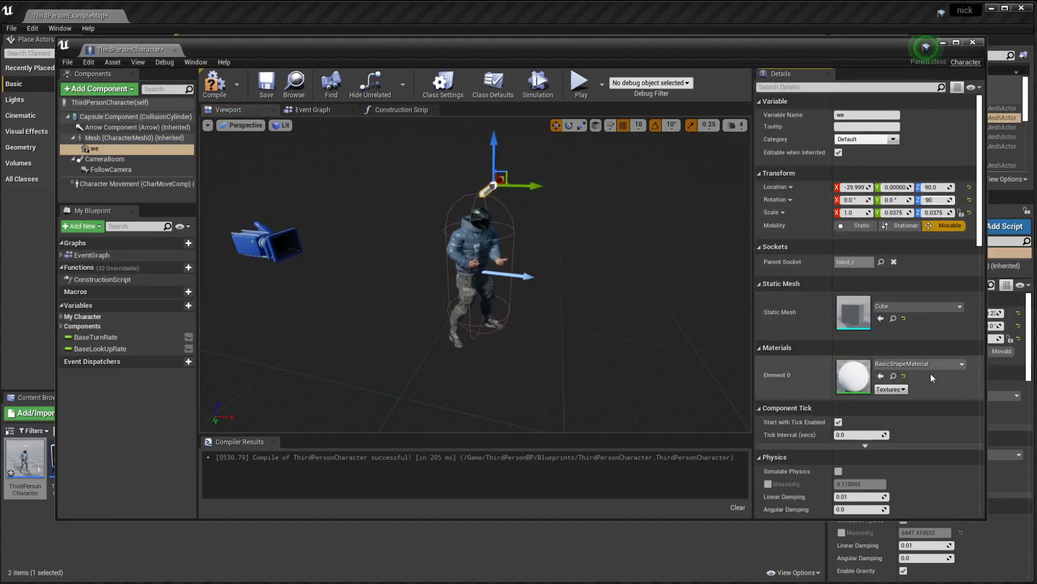
# Clear the Mesh component's Anim Class to None and switch Animation Mode to Use Custom Mode and back to Use Animation Blueprint
pyautogui.click(496, 261)
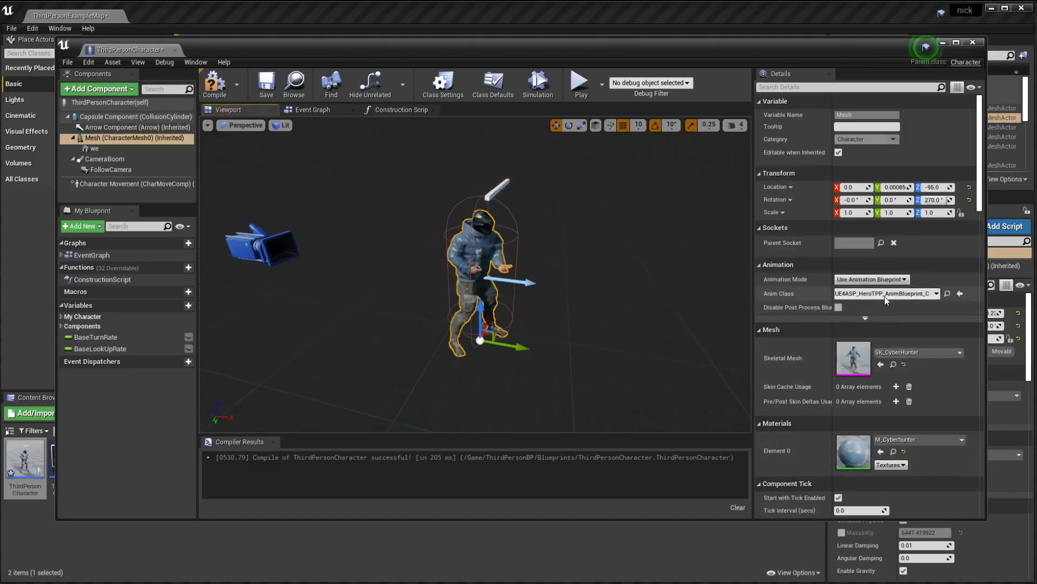
pyautogui.click(922, 295)
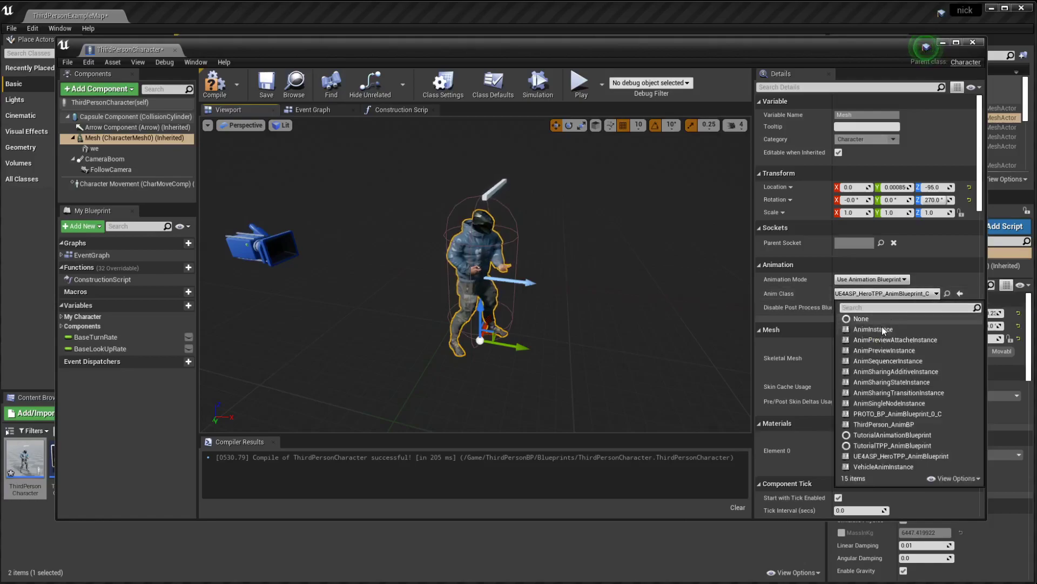
pyautogui.click(880, 321)
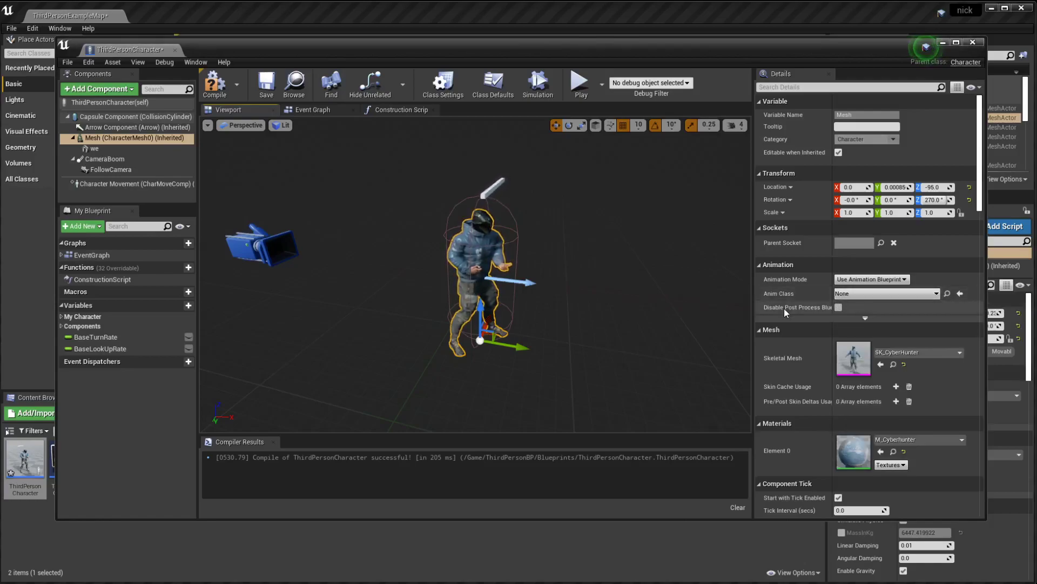
pyautogui.scroll(3, 547, 290)
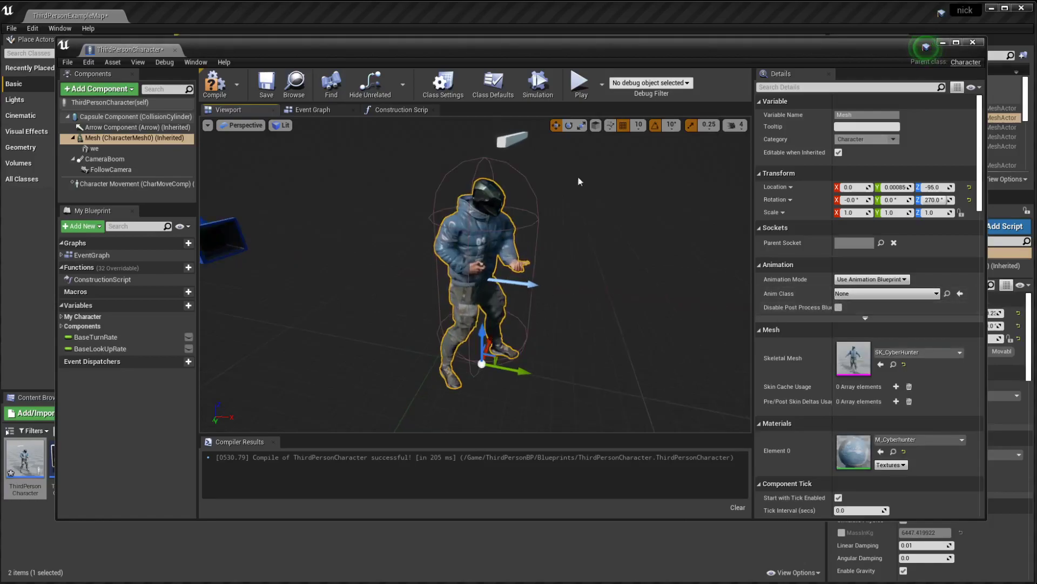
pyautogui.click(871, 280)
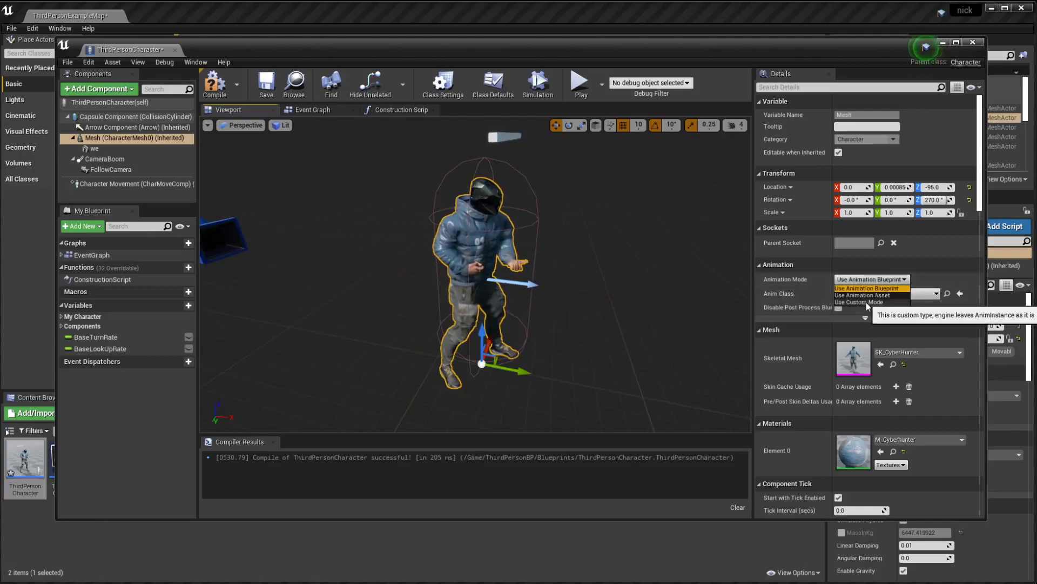
pyautogui.click(867, 301)
pyautogui.click(868, 279)
pyautogui.click(868, 292)
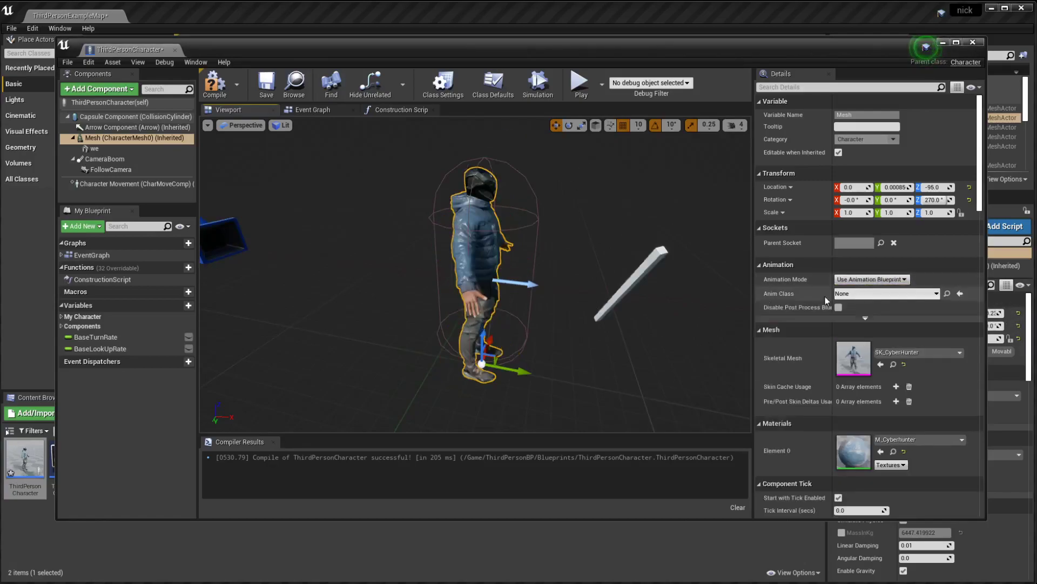
# Move and rotate the bar until one end sits in the character's right hand, at location about -14.9, -10, 37.9
pyautogui.click(628, 280)
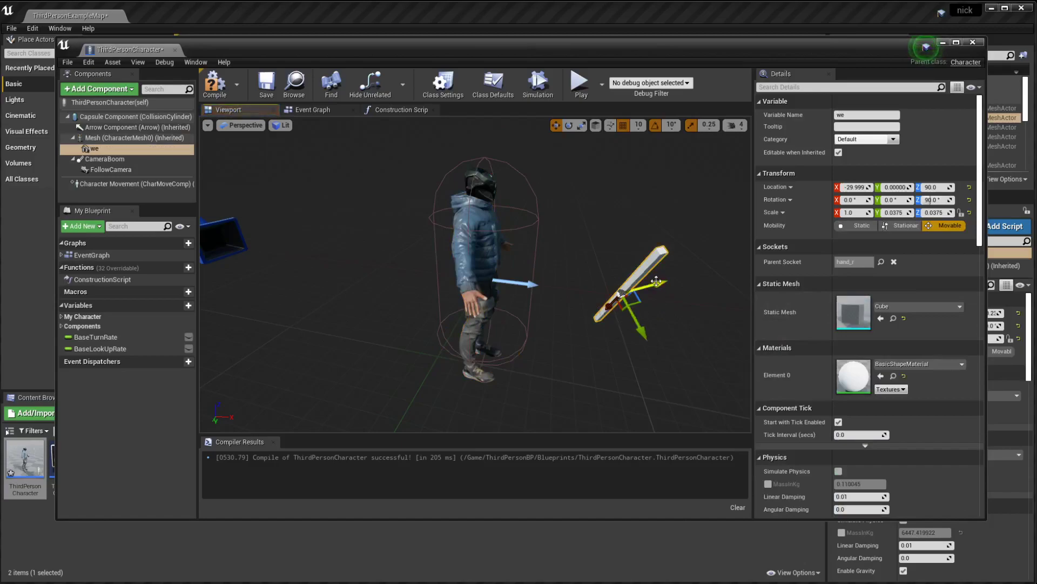
pyautogui.moveTo(506, 361); pyautogui.dragTo(459, 321)
pyautogui.scroll(3, 502, 329)
pyautogui.press('e')
pyautogui.moveTo(476, 253); pyautogui.dragTo(482, 358)
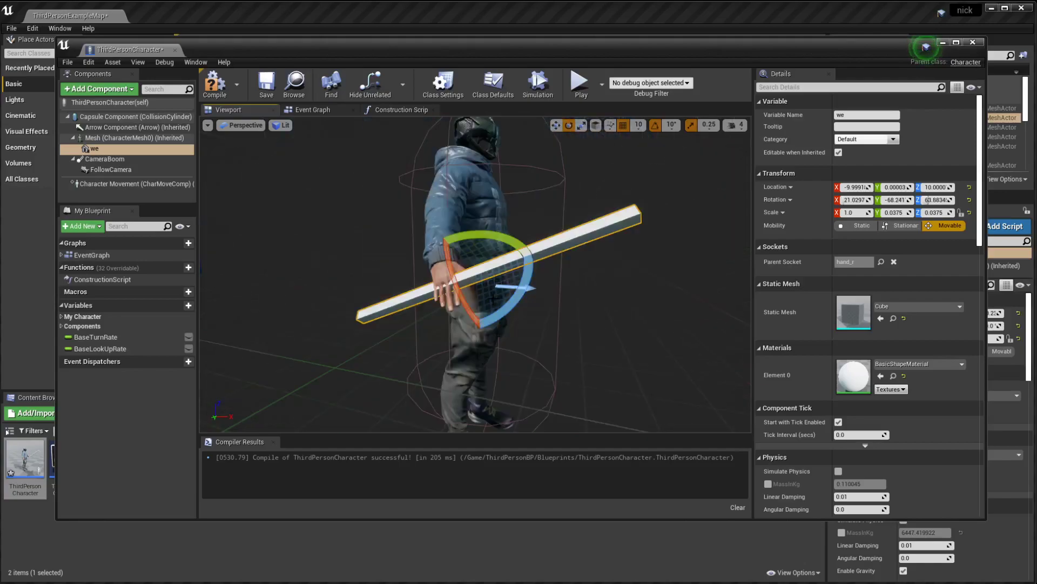
pyautogui.press('w')
pyautogui.moveTo(491, 292); pyautogui.dragTo(520, 268)
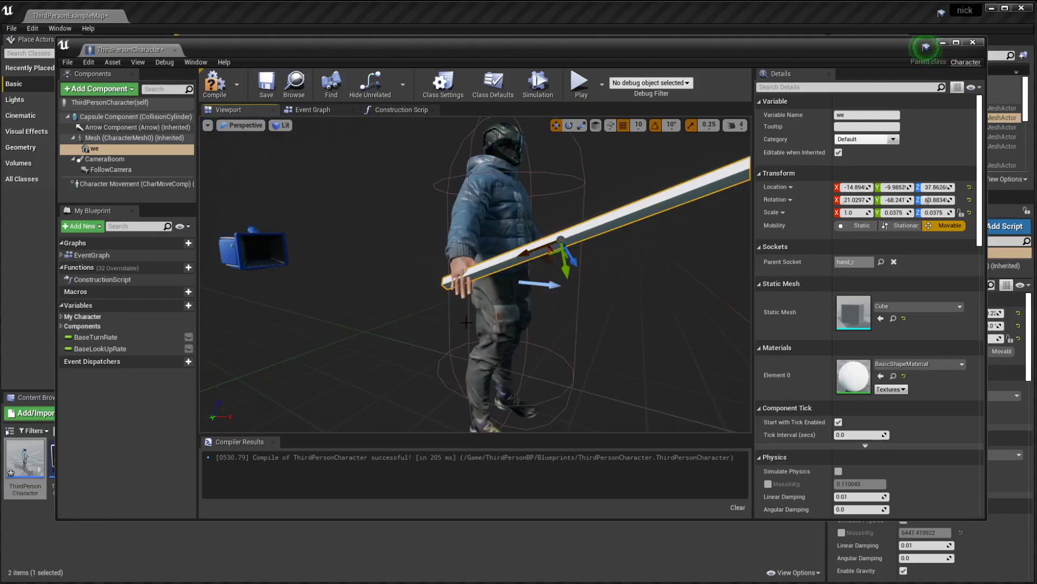
pyautogui.moveTo(465, 322); pyautogui.dragTo(487, 318, button='right')
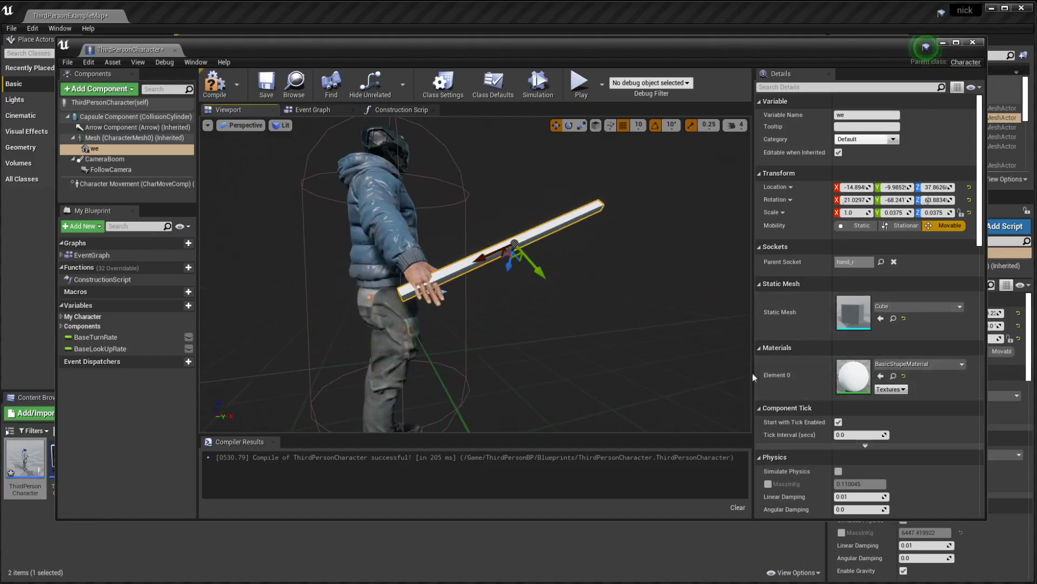
# Set the Mesh component's Anim Class back to UE4ASP_HeroTPP_AnimBlueprint, leaving SK_CyberHunter as the skeletal mesh
pyautogui.click(352, 211)
pyautogui.click(919, 352)
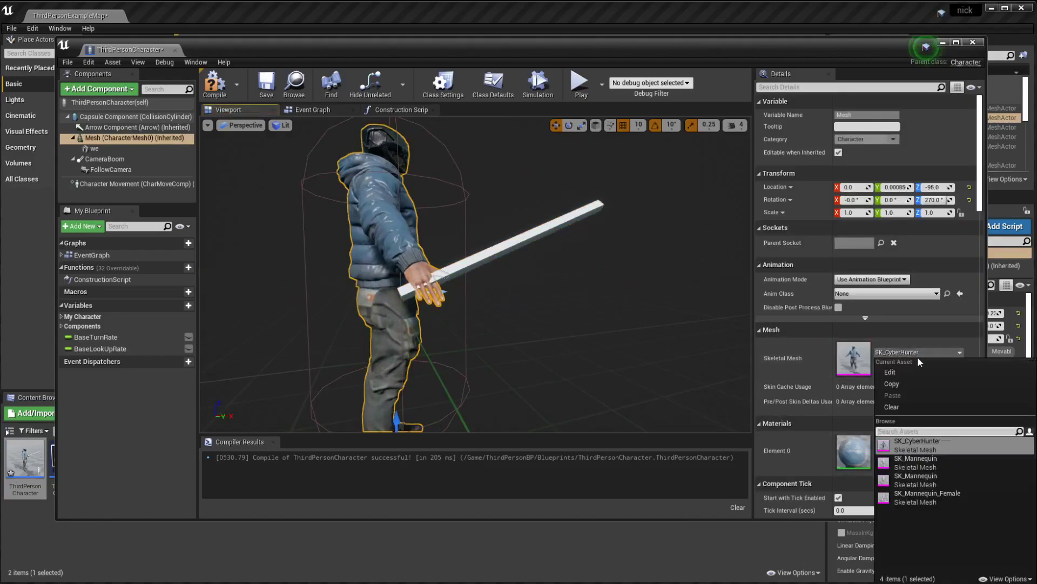
pyautogui.click(832, 319)
pyautogui.click(863, 281)
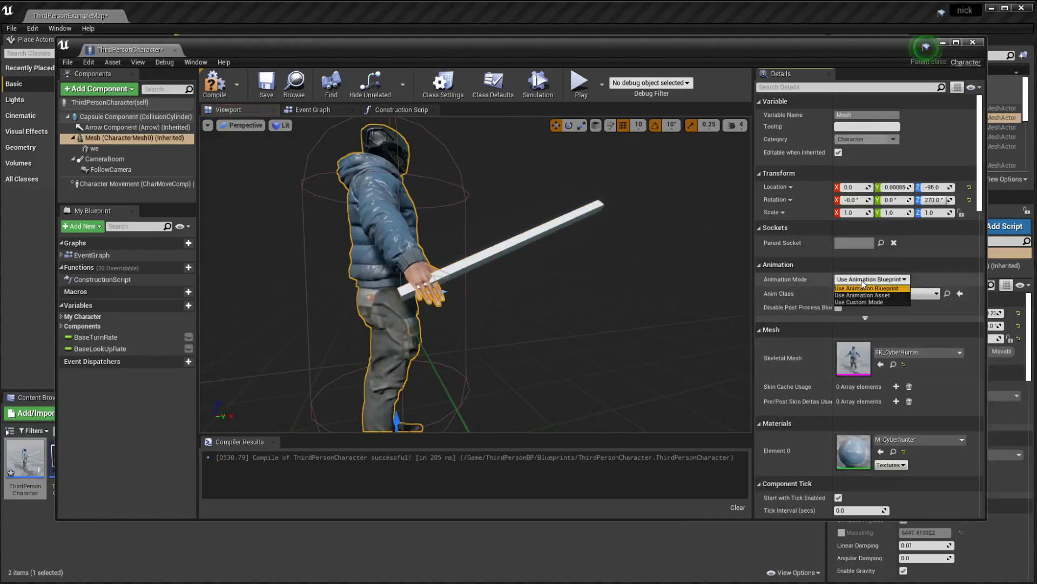
pyautogui.click(858, 291)
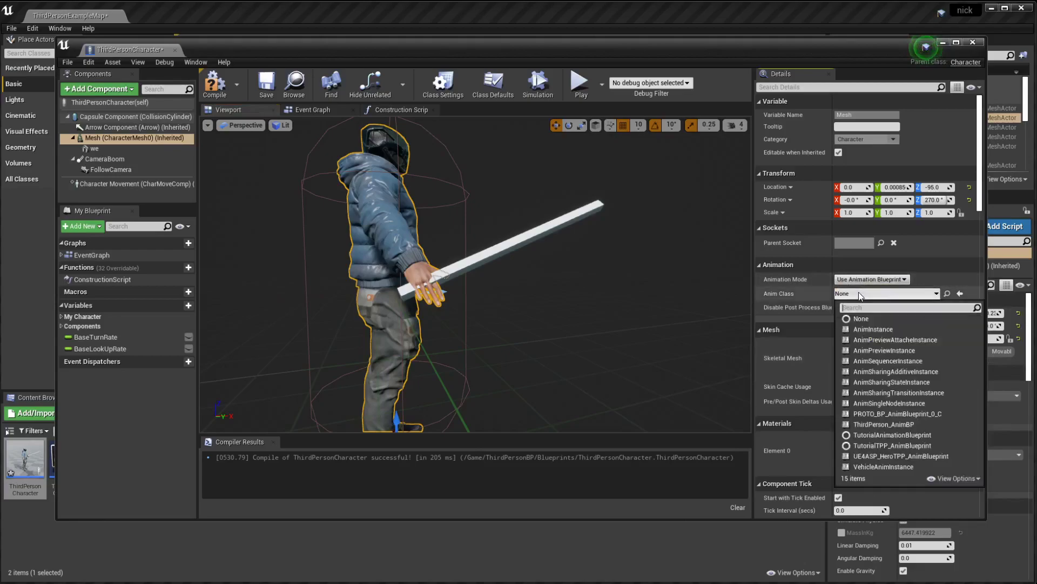
pyautogui.click(883, 456)
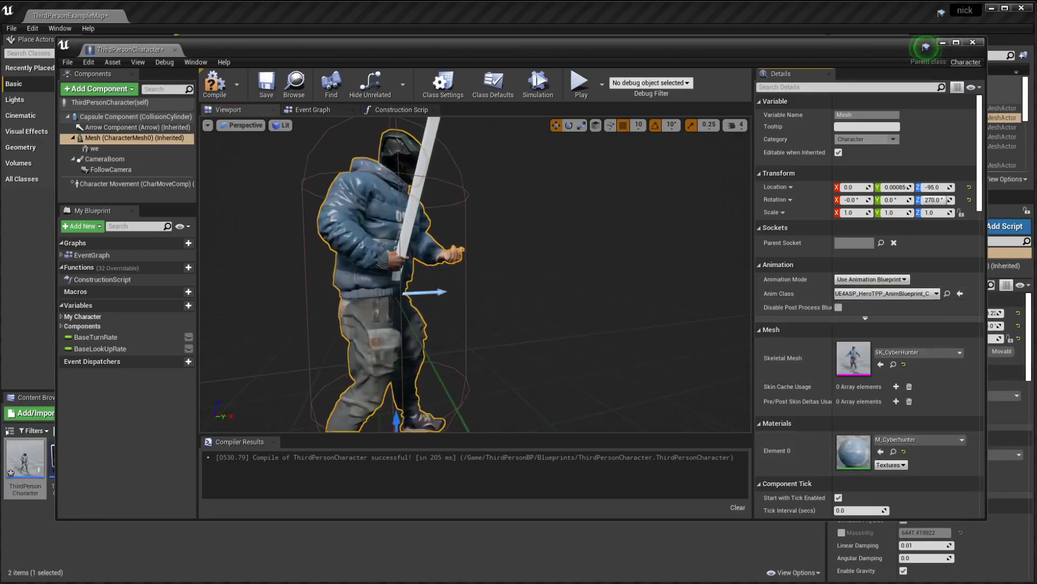
# Rotate the bar to nearly horizontal and lower it into the character's hands, at location about -15.3, 3.9, 0.4
pyautogui.click(431, 181)
pyautogui.moveTo(424, 139); pyautogui.dragTo(393, 234)
pyautogui.press('w')
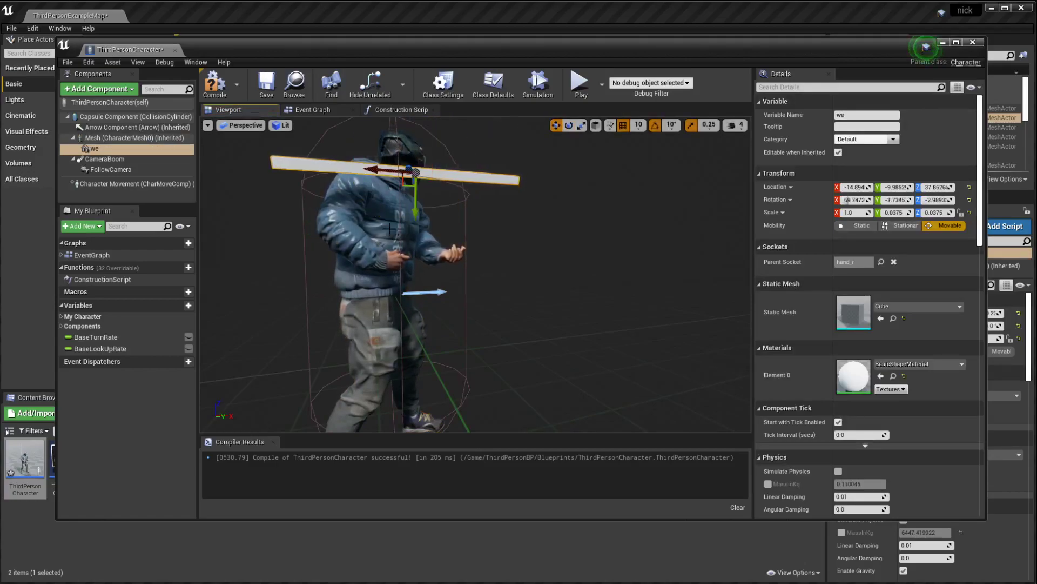
pyautogui.moveTo(412, 192); pyautogui.dragTo(432, 283)
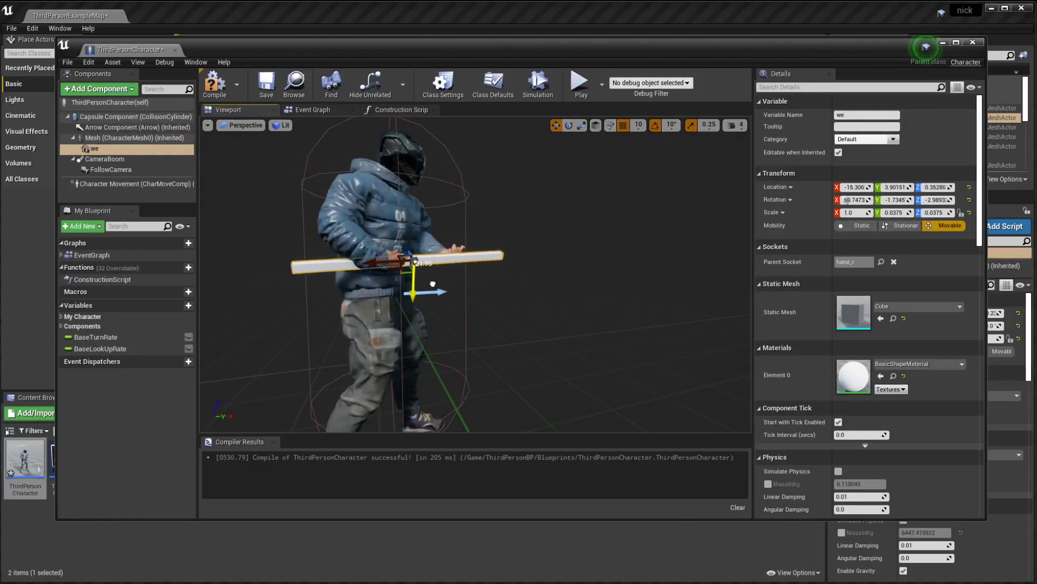
# Rotate the bar to about 70.3, -5.2, -12.4 and slide it along its length to location about -25, 6, 1.3
pyautogui.moveTo(563, 303); pyautogui.dragTo(621, 304, button='right')
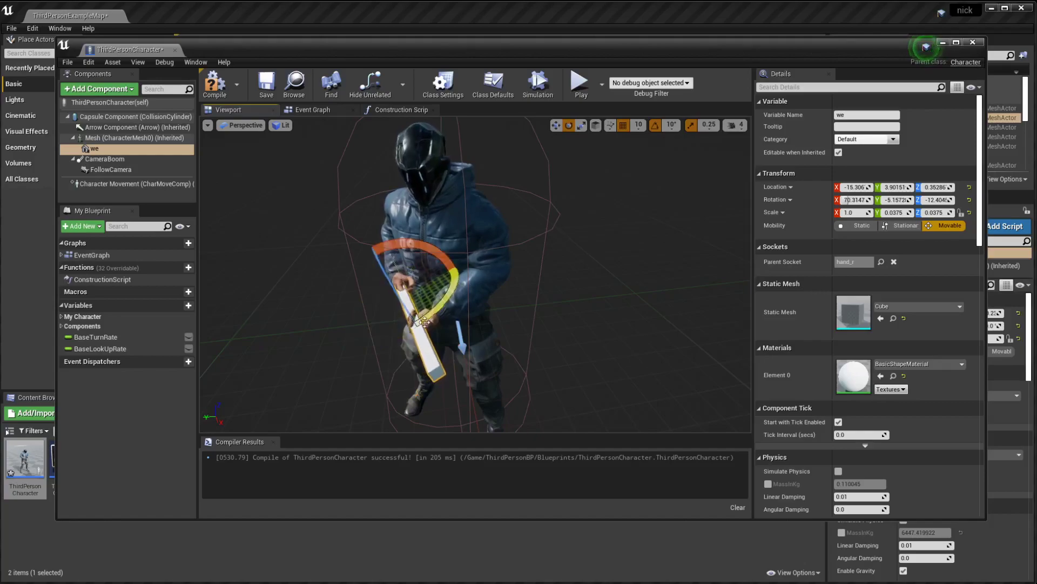
pyautogui.keyDown('alt'); pyautogui.moveTo(471, 365); pyautogui.dragTo(632, 346); pyautogui.keyUp('alt')
pyautogui.press('w')
pyautogui.moveTo(379, 337); pyautogui.dragTo(411, 334)
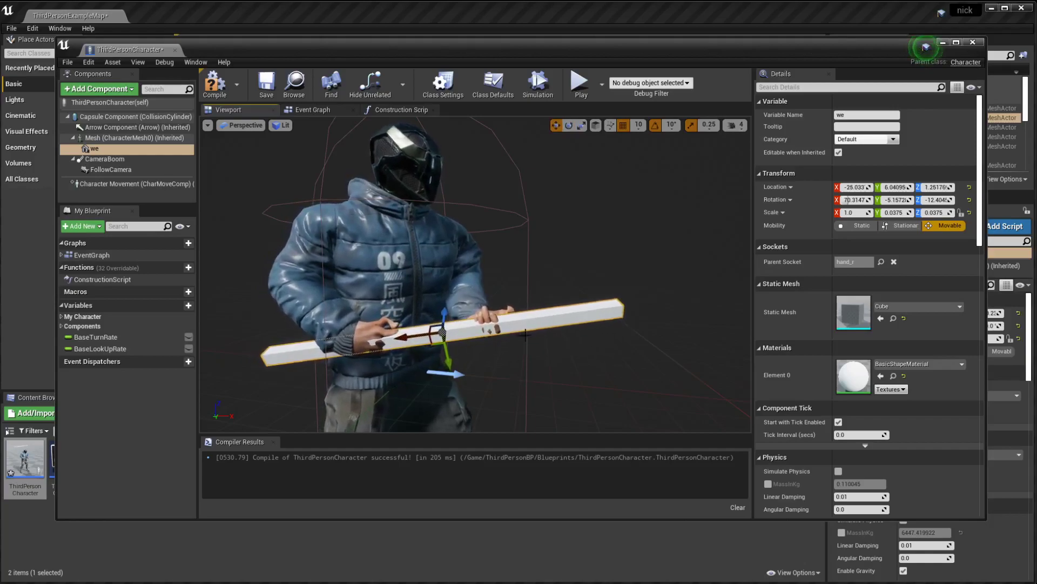
# Set the rotation snap to 5° and fine-tune the bar's angle across both hands to about 70.8, -6.8, -17.1
pyautogui.keyDown('alt'); pyautogui.moveTo(570, 364); pyautogui.dragTo(570, 364); pyautogui.keyUp('alt')
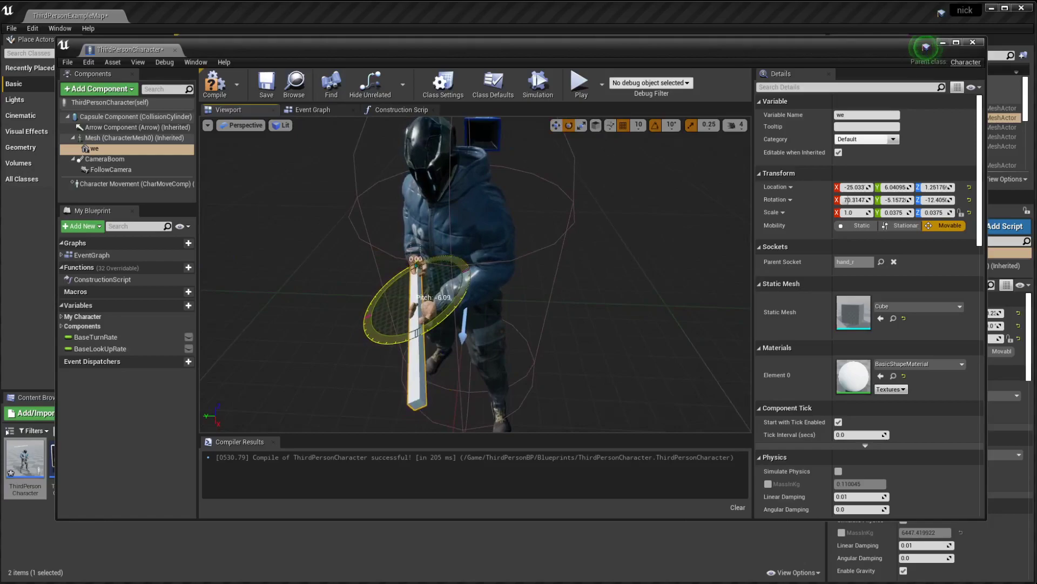
pyautogui.click(672, 125)
pyautogui.click(676, 147)
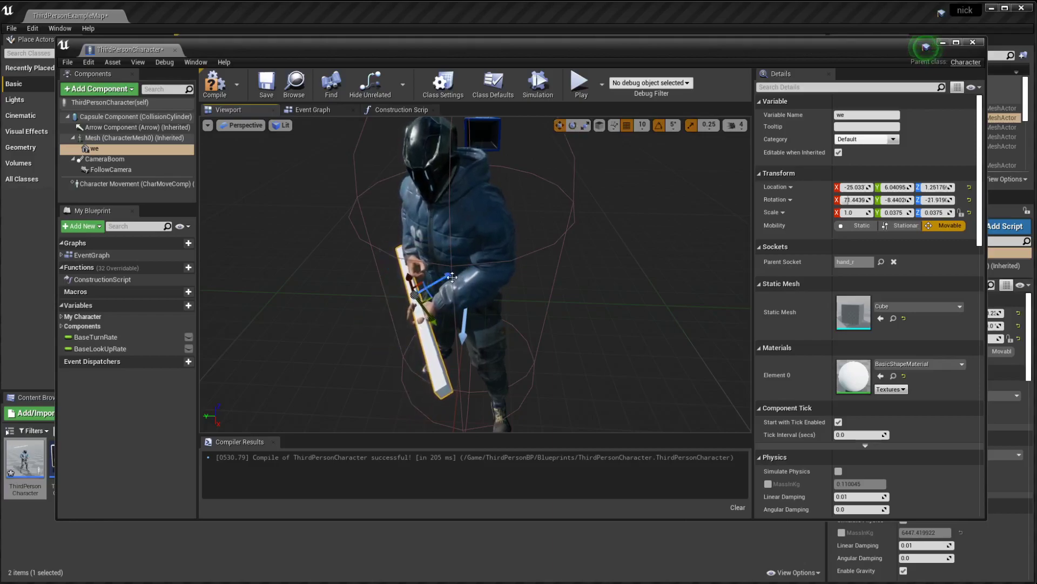
pyautogui.keyDown('alt'); pyautogui.moveTo(392, 367); pyautogui.dragTo(432, 367); pyautogui.keyUp('alt')
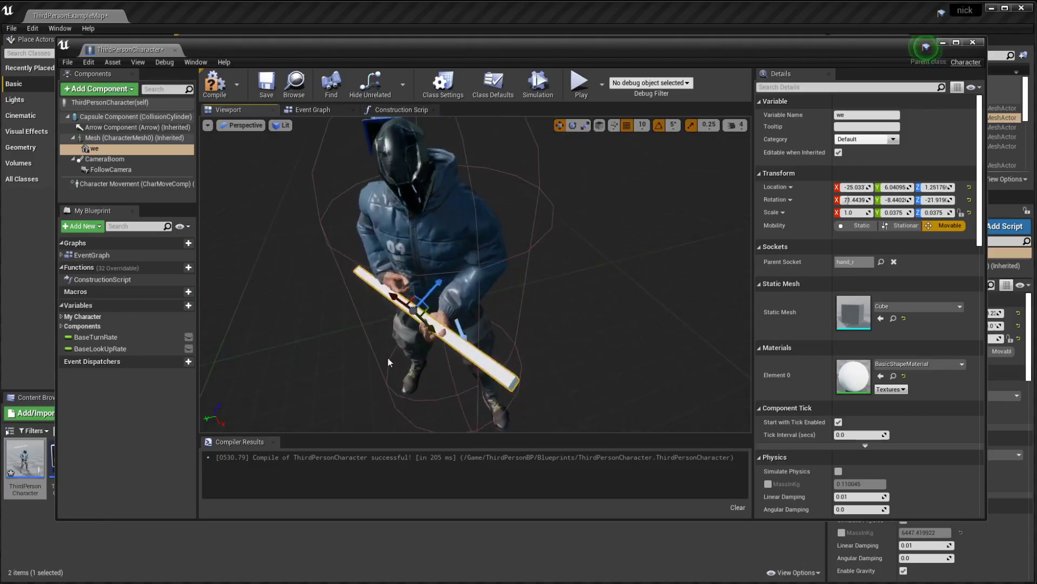
pyautogui.moveTo(402, 306); pyautogui.dragTo(440, 277)
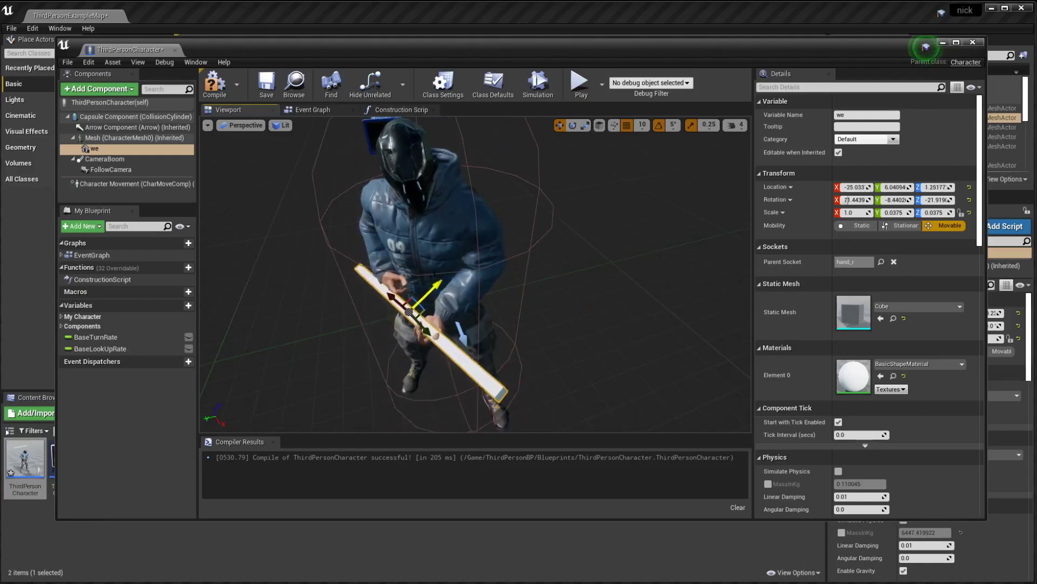
pyautogui.moveTo(432, 347); pyautogui.dragTo(435, 342)
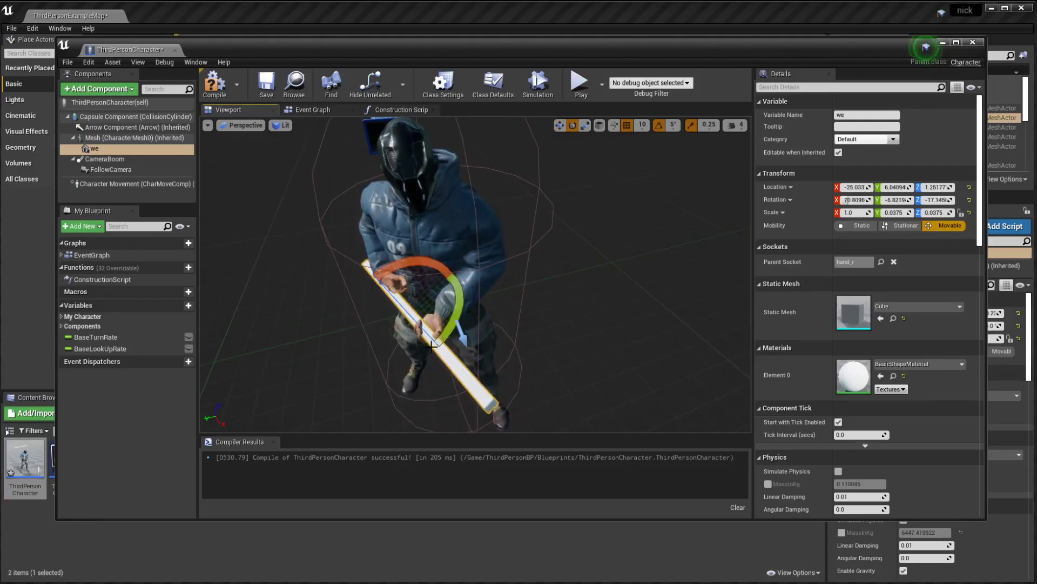
pyautogui.keyDown('alt'); pyautogui.moveTo(544, 324); pyautogui.dragTo(670, 273); pyautogui.keyUp('alt')
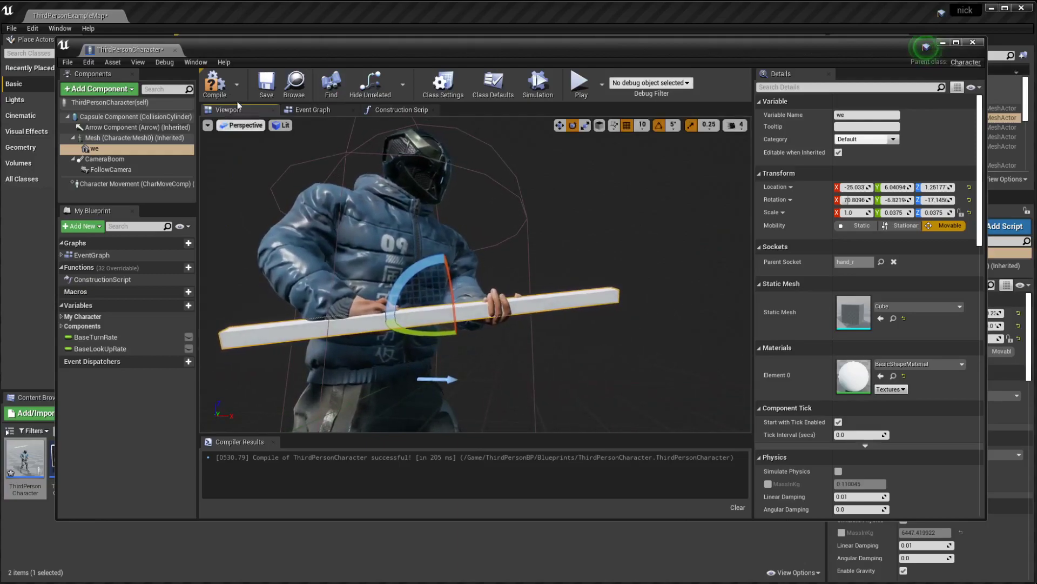
# Save the ThirdPersonCharacter blueprint and minimize its editor window to return to the level
pyautogui.click(265, 86)
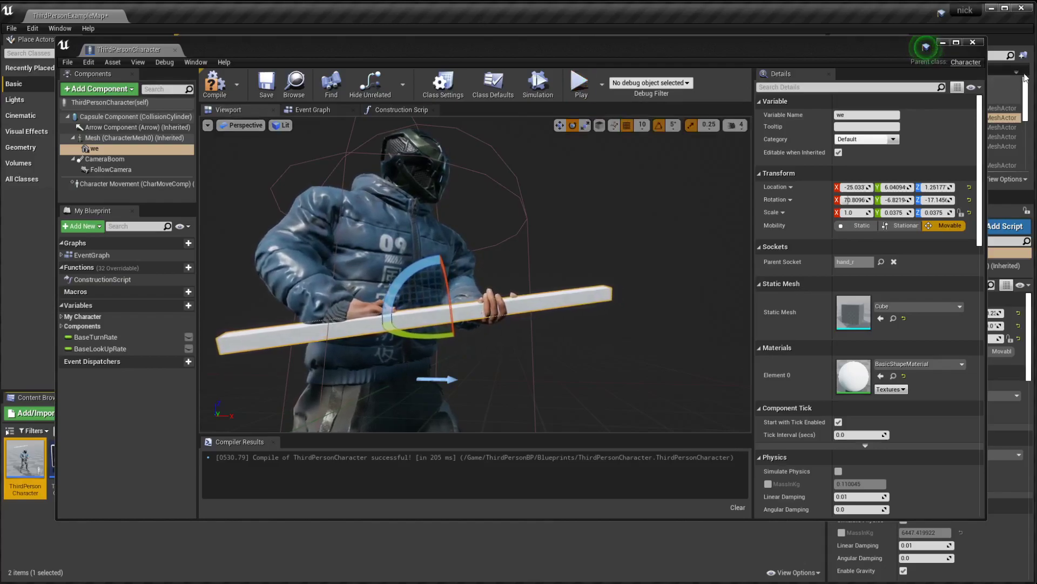
pyautogui.moveTo(889, 50); pyautogui.dragTo(851, 41)
pyautogui.click(906, 34)
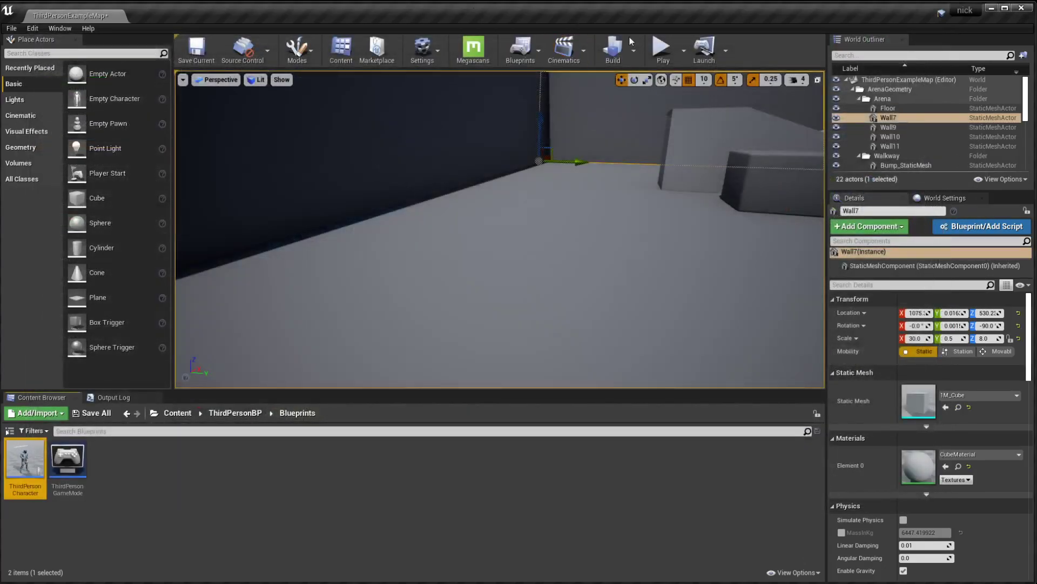
# Play the level and run and jump the character over the stairs, ramps and floor to check the animations and the held bar
pyautogui.click(661, 50)
pyautogui.click(663, 49)
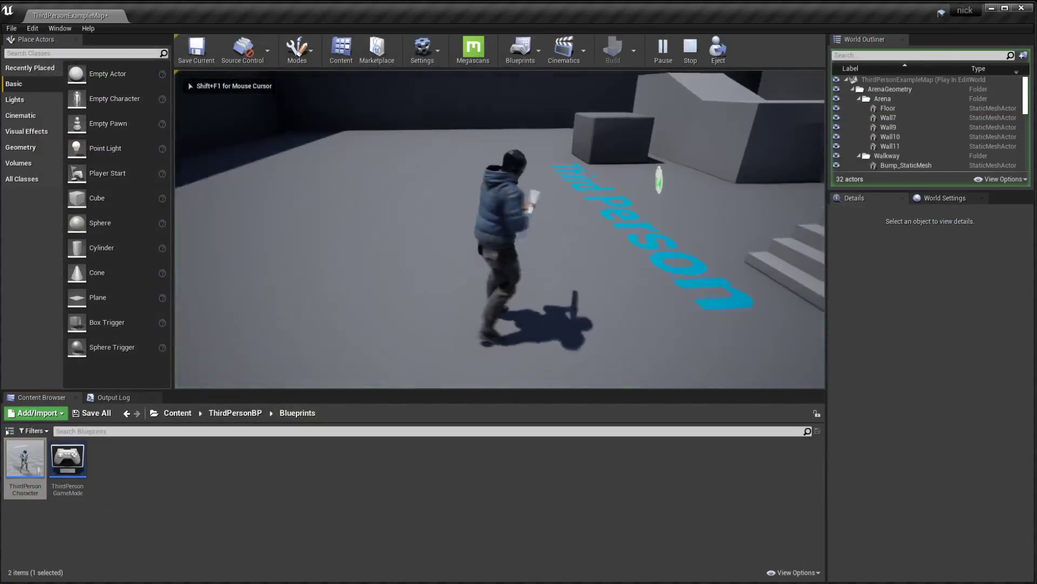
pyautogui.press('w')
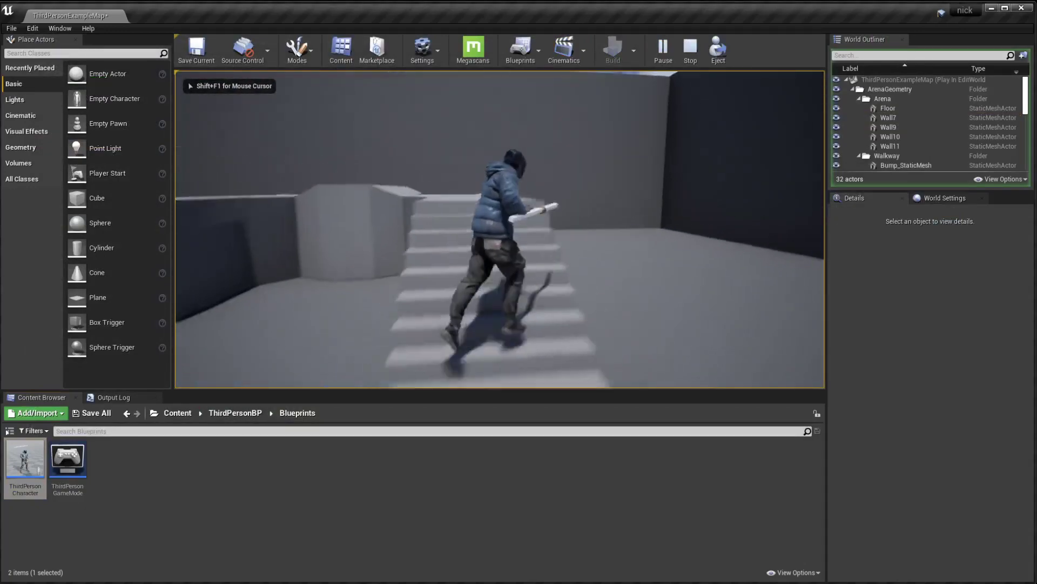
pyautogui.press('w')
pyautogui.press('space')
pyautogui.press('w')
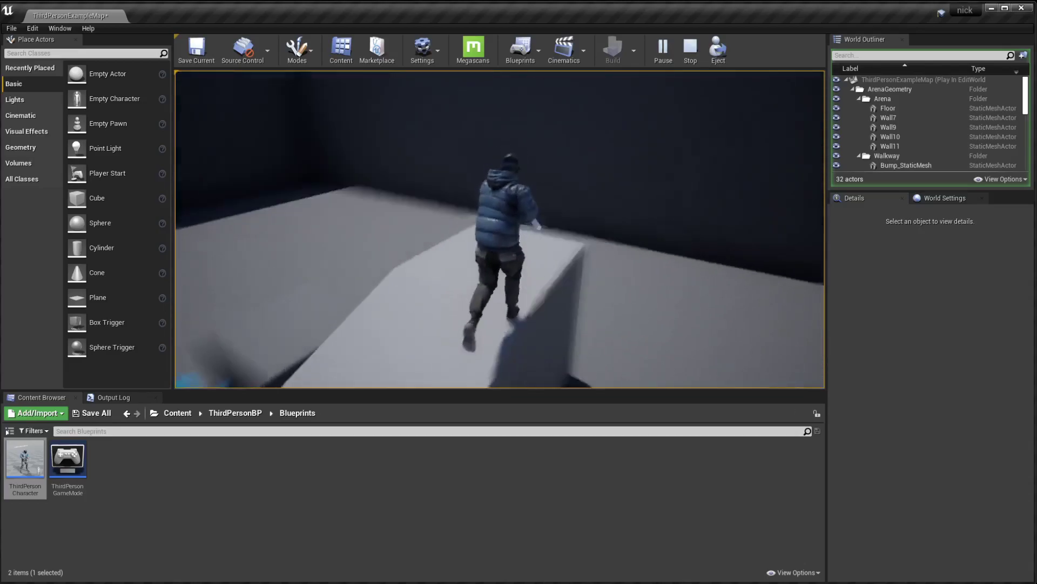
pyautogui.press('s')
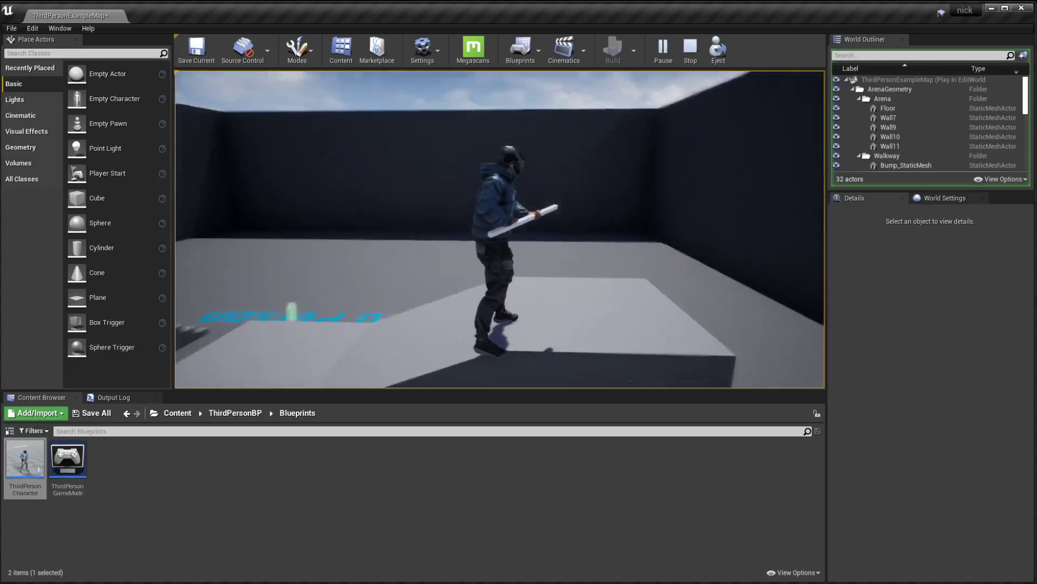
pyautogui.press('w')
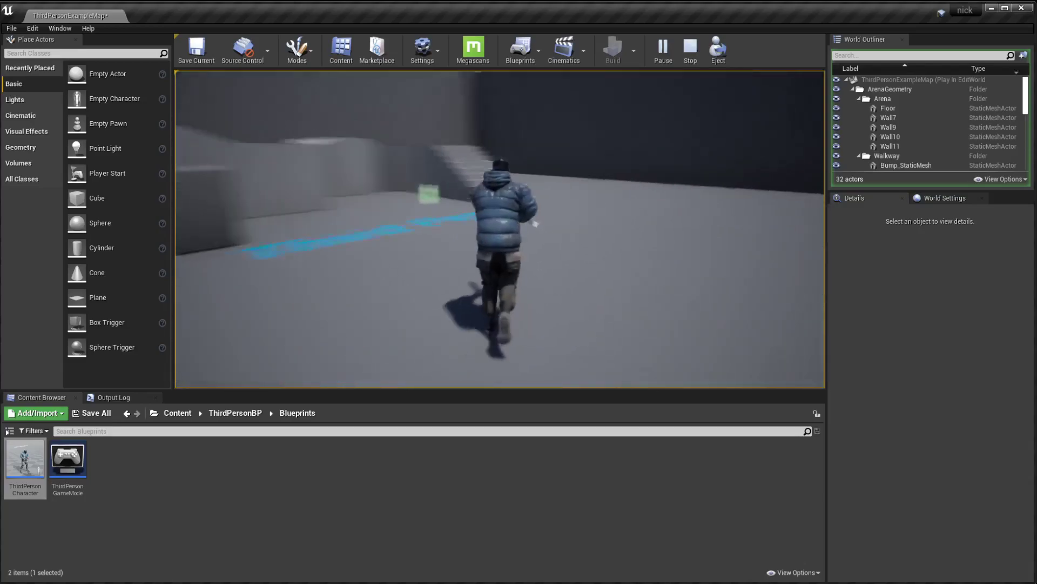
pyautogui.press('s')
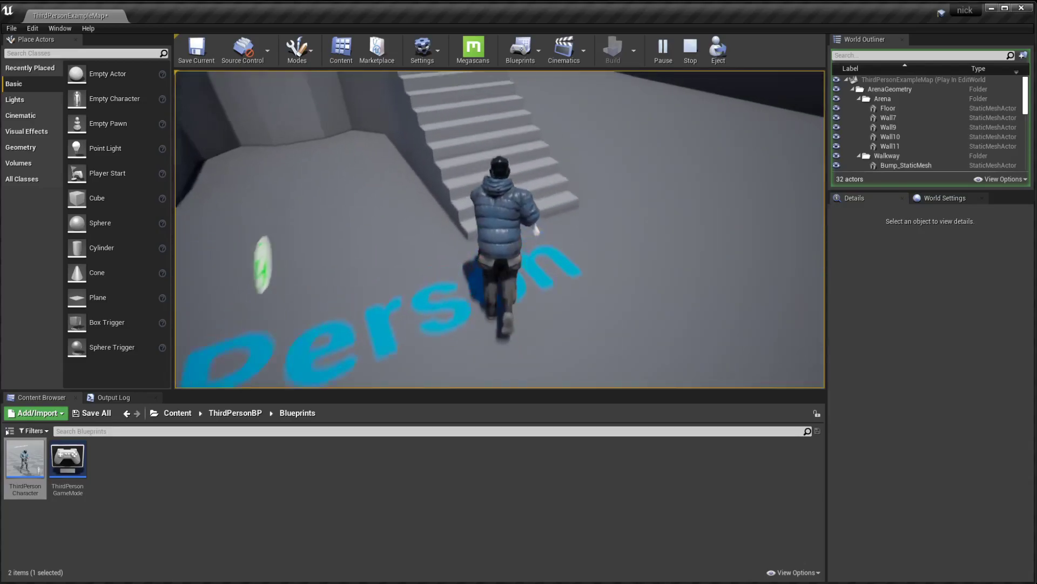
pyautogui.press('w')
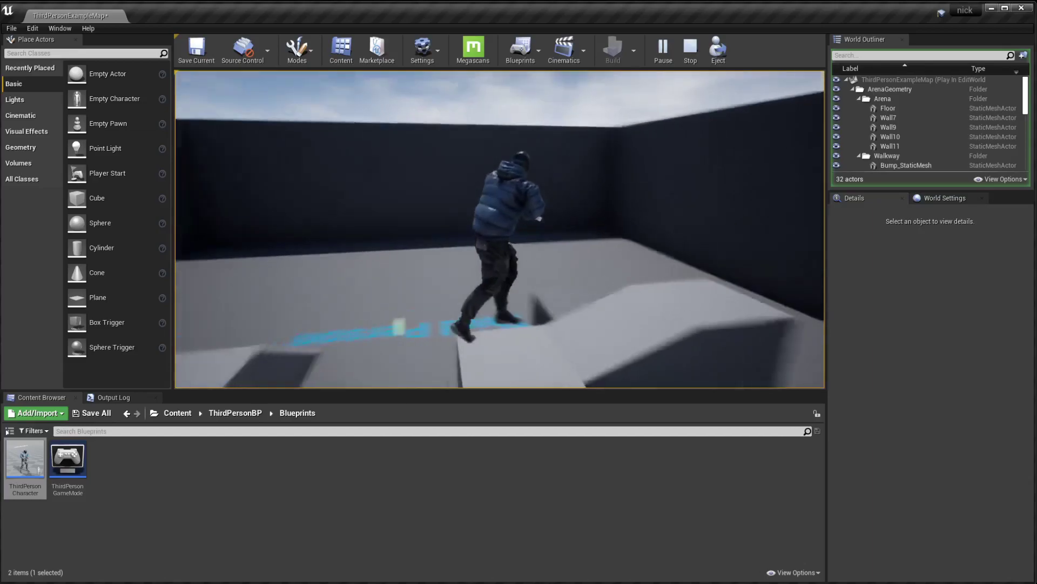
pyautogui.press('w')
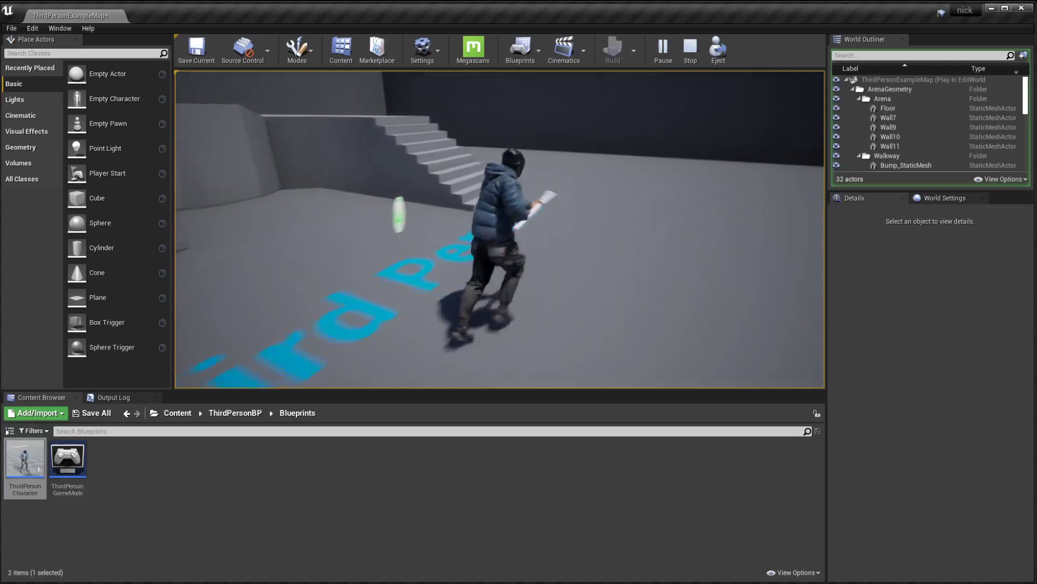
pyautogui.press('w')
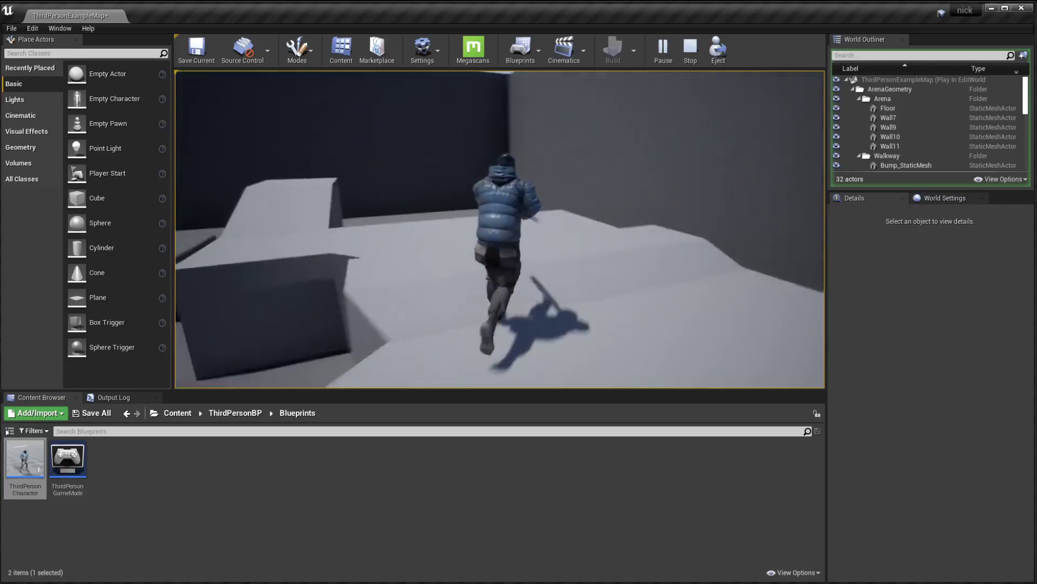
pyautogui.press('w')
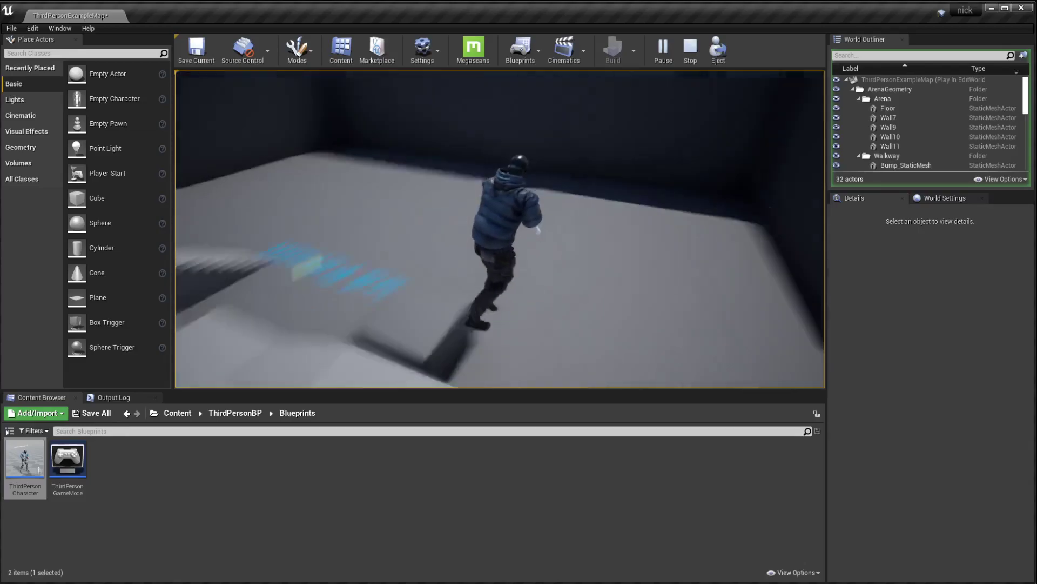
pyautogui.press('w')
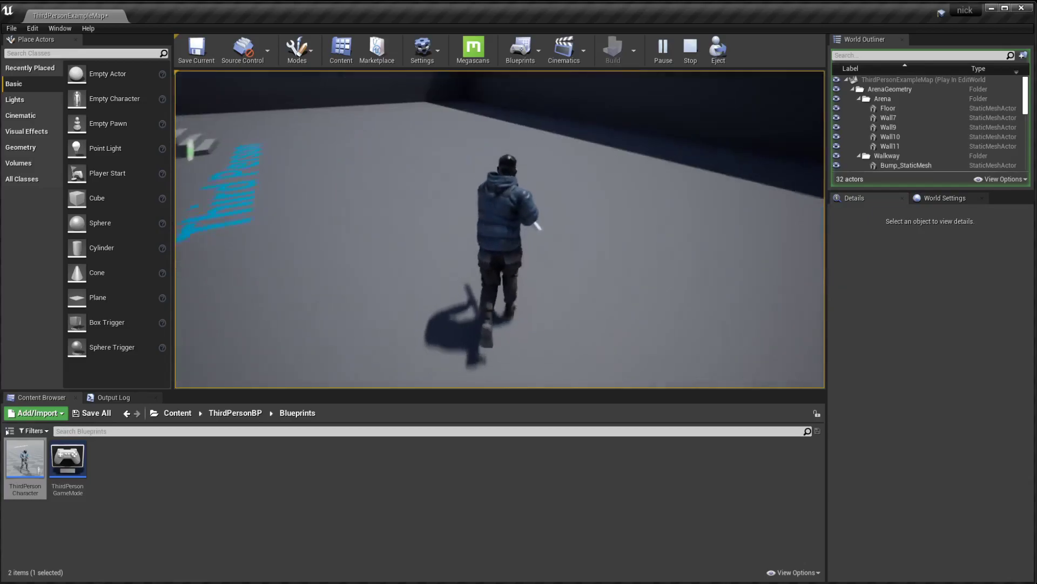
pyautogui.press('w')
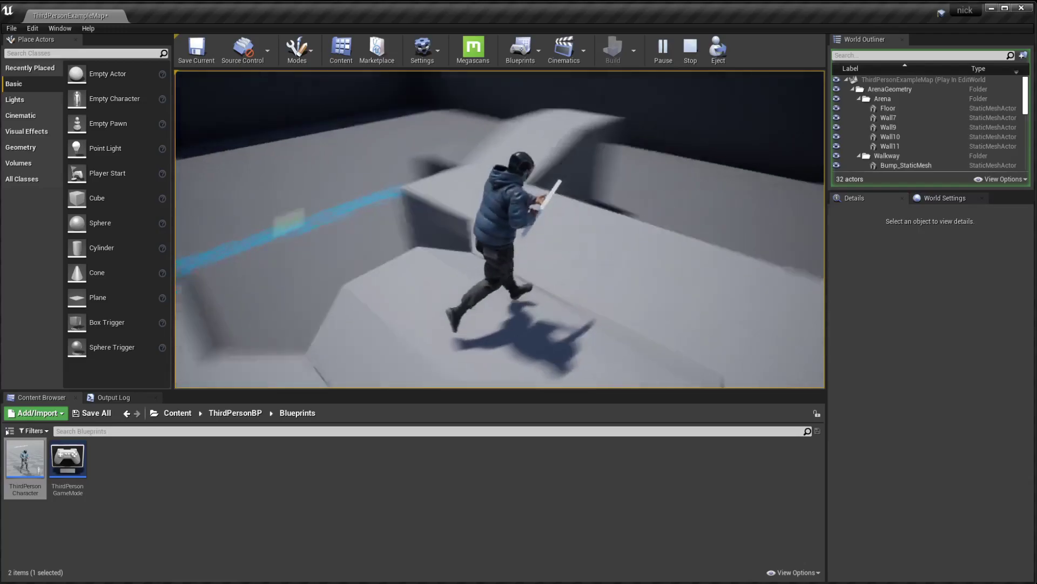
pyautogui.press('space')
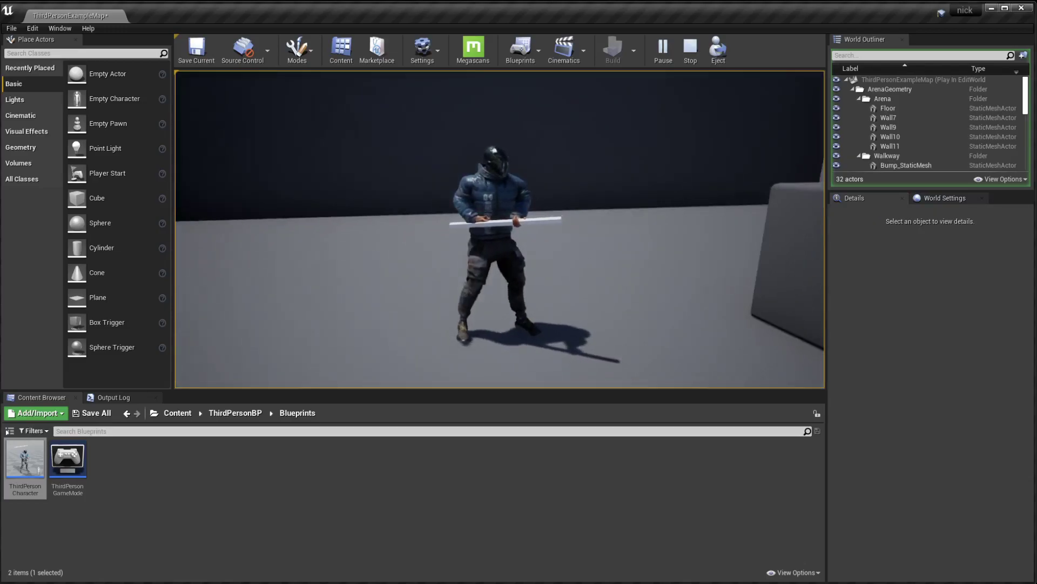
pyautogui.press('w')
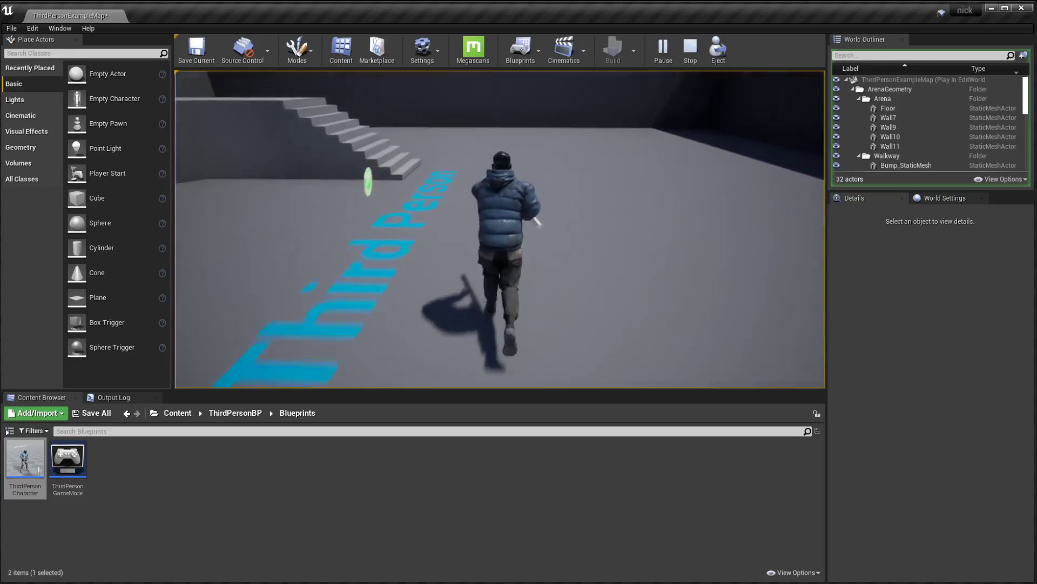
pyautogui.press('w')
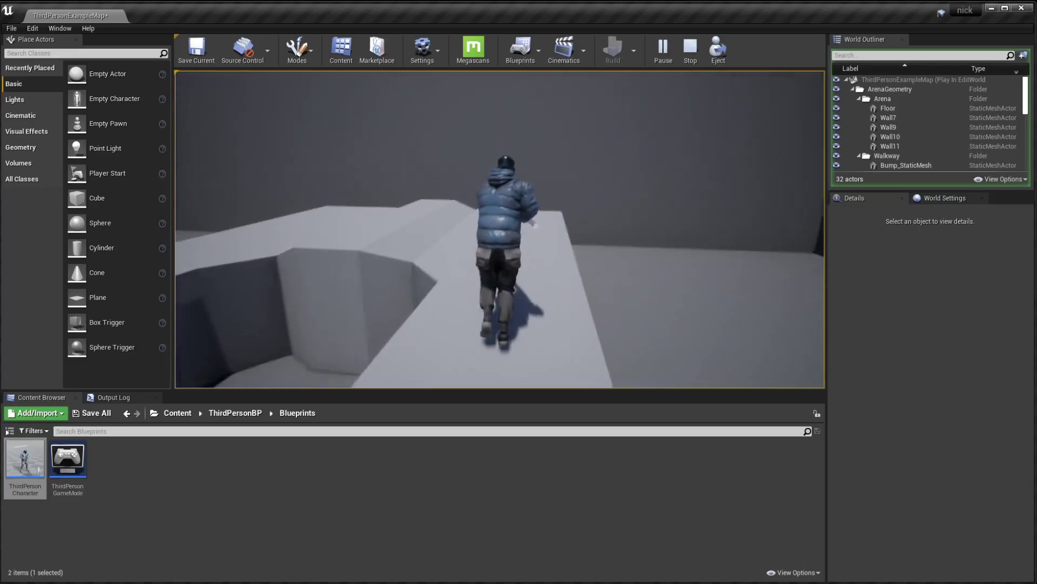
pyautogui.press('w')
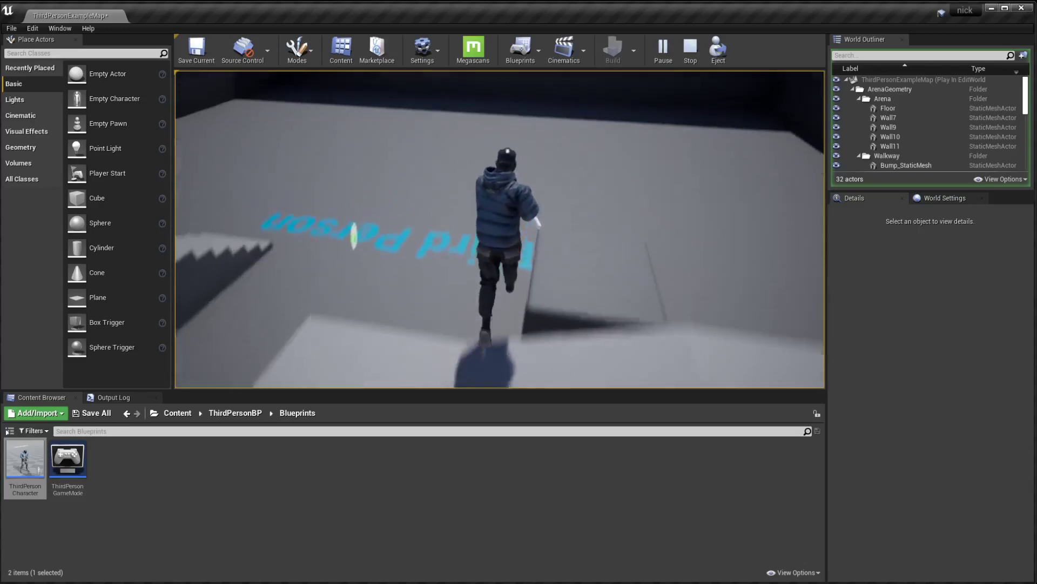
pyautogui.press('s')
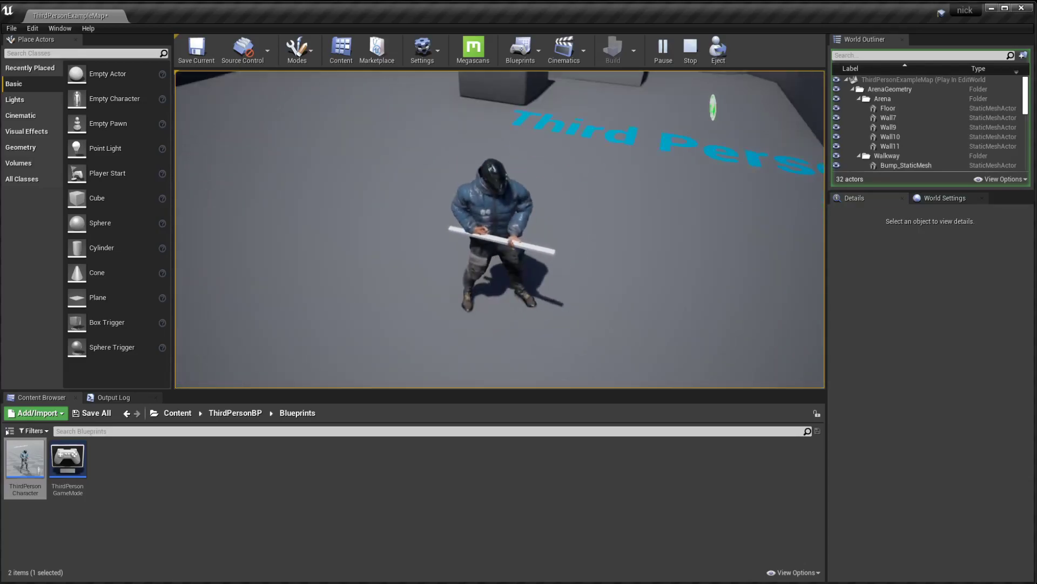